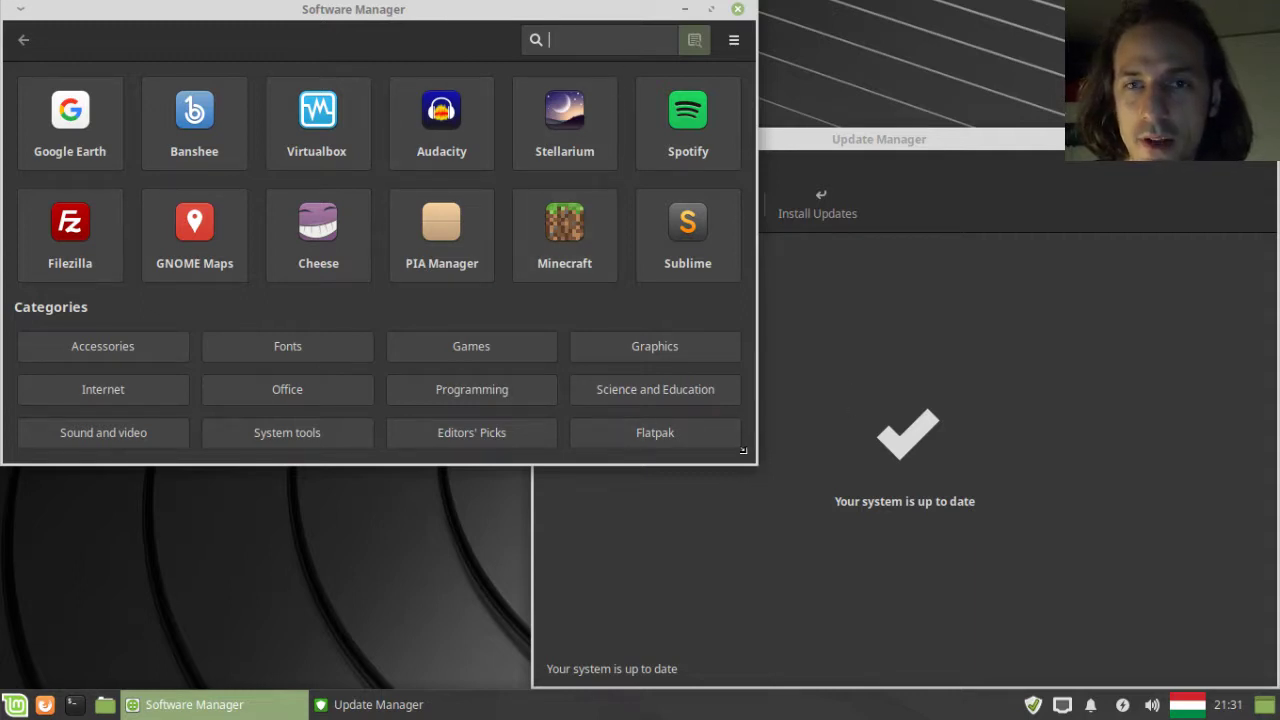
# Check that Update Manager reports the system up to date, then raise and enlarge Software Manager.
pyautogui.moveTo(401, 29); pyautogui.dragTo(421, 29)
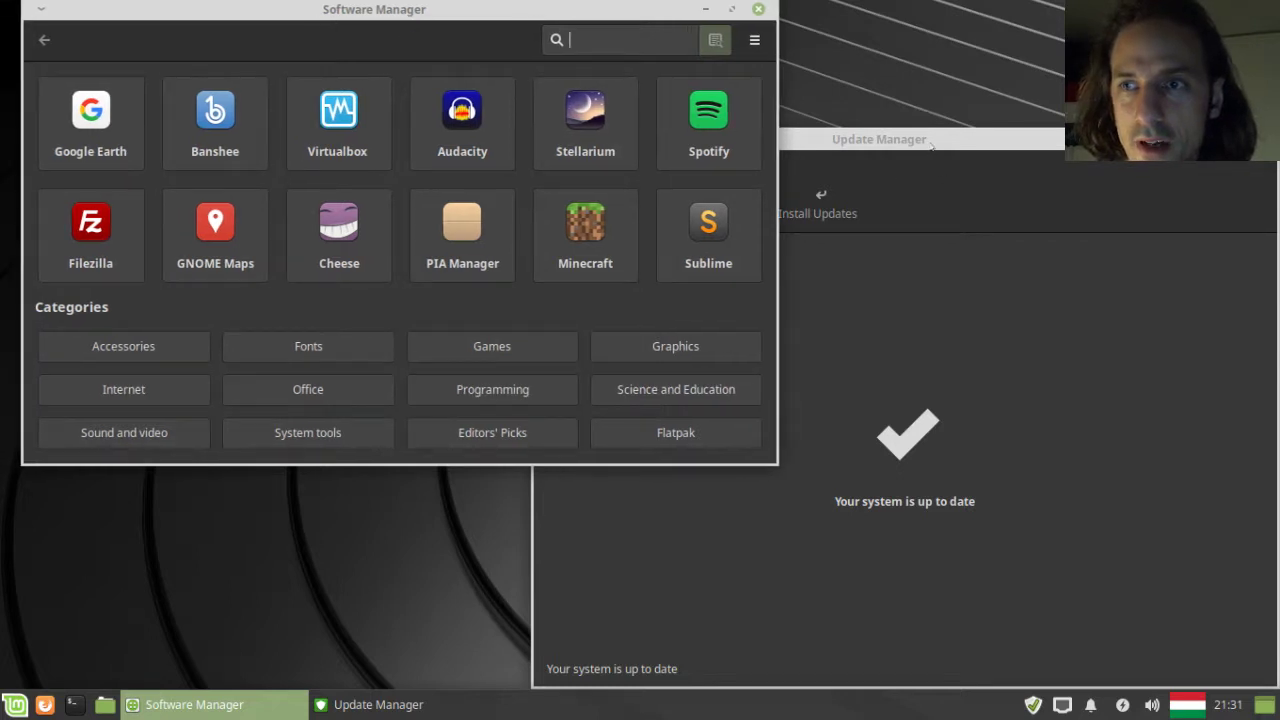
pyautogui.click(323, 10)
pyautogui.moveTo(323, 10); pyautogui.dragTo(302, 10)
pyautogui.click(843, 155)
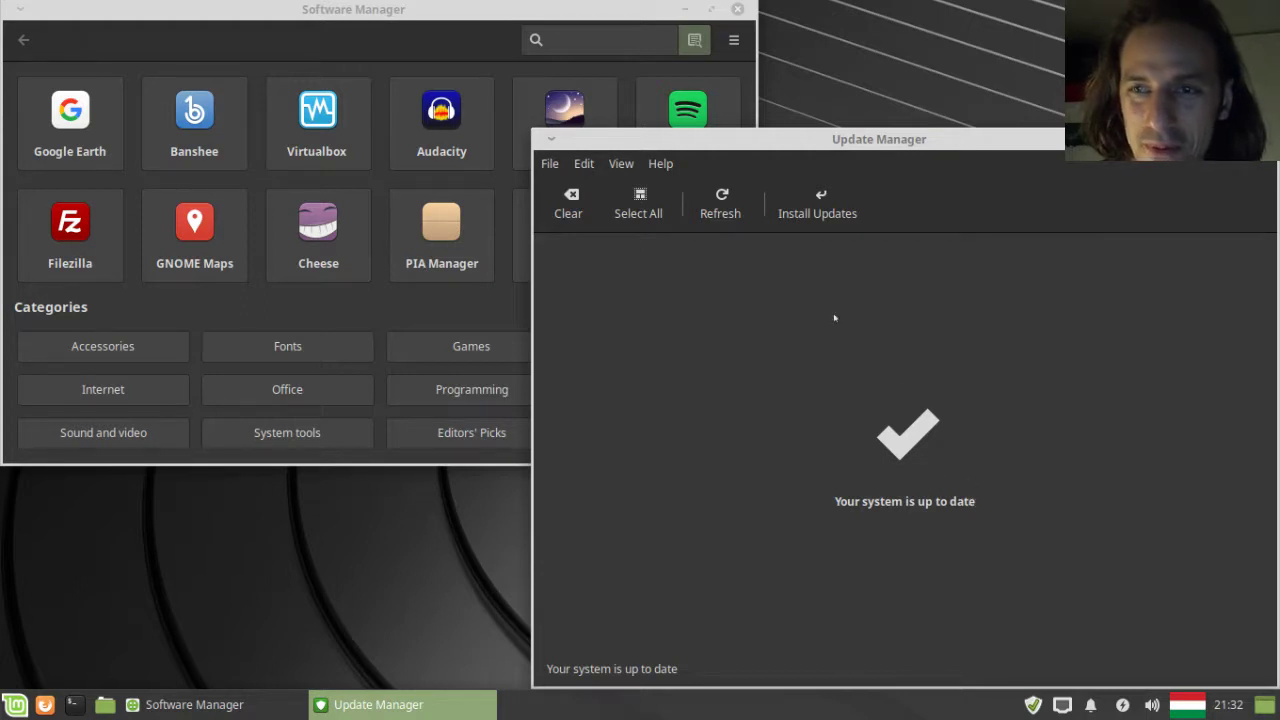
pyautogui.click(435, 20)
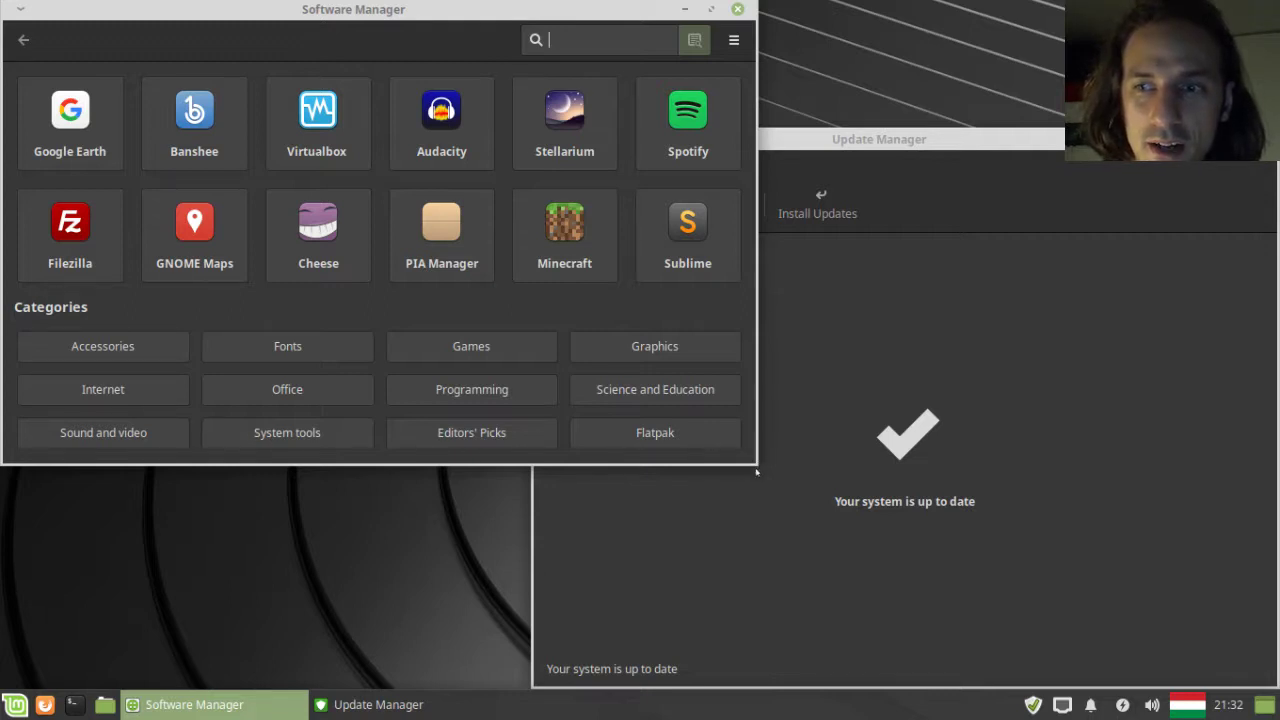
pyautogui.moveTo(742, 456); pyautogui.dragTo(845, 616)
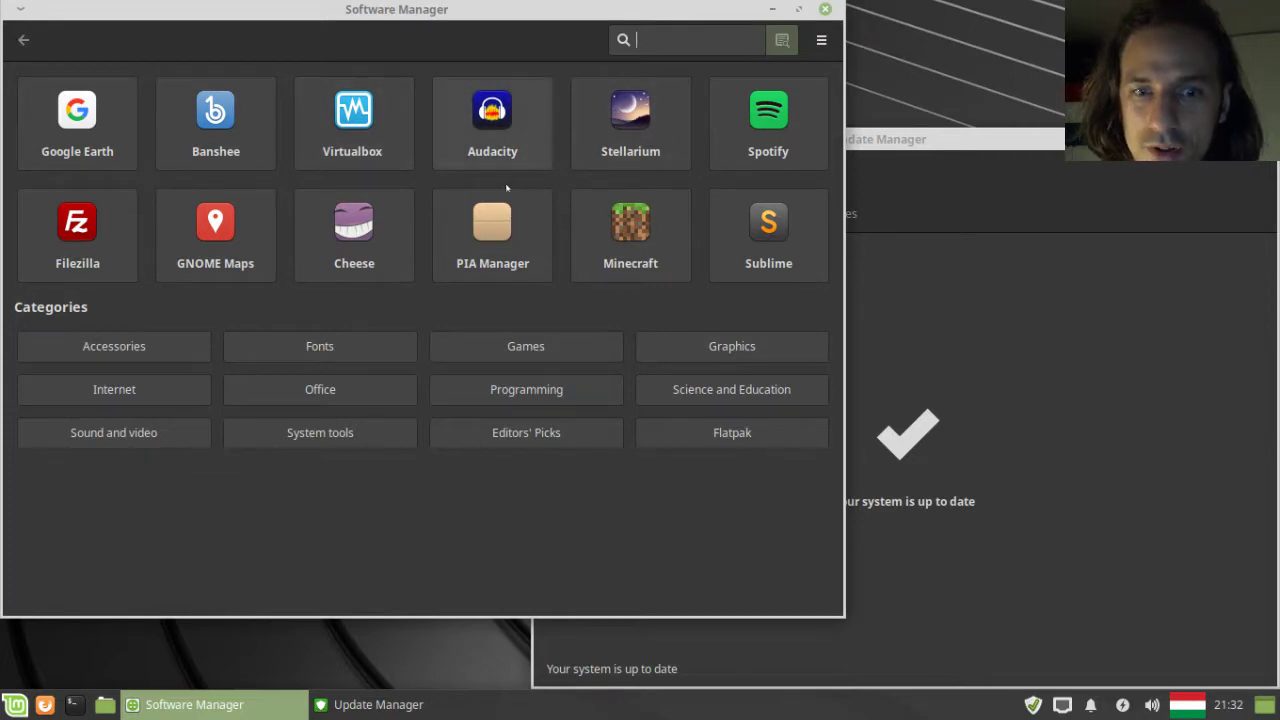
pyautogui.click(591, 123)
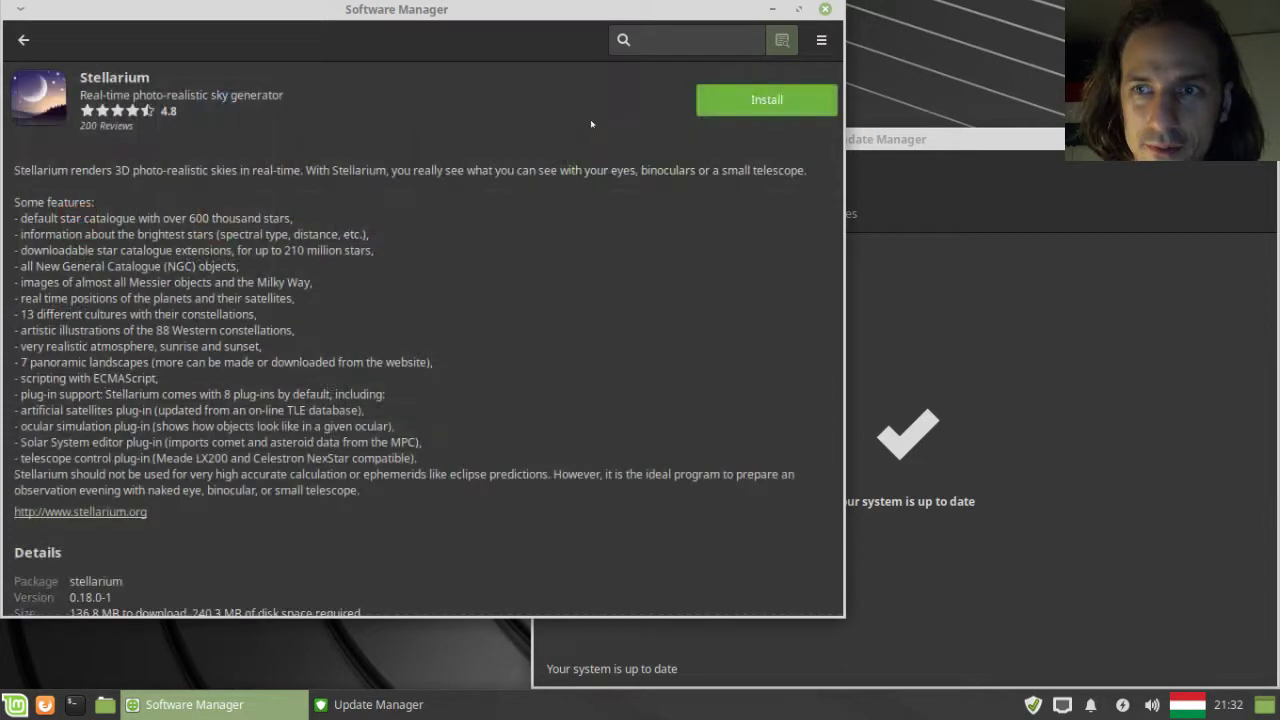
pyautogui.scroll(-1, 127, 430)
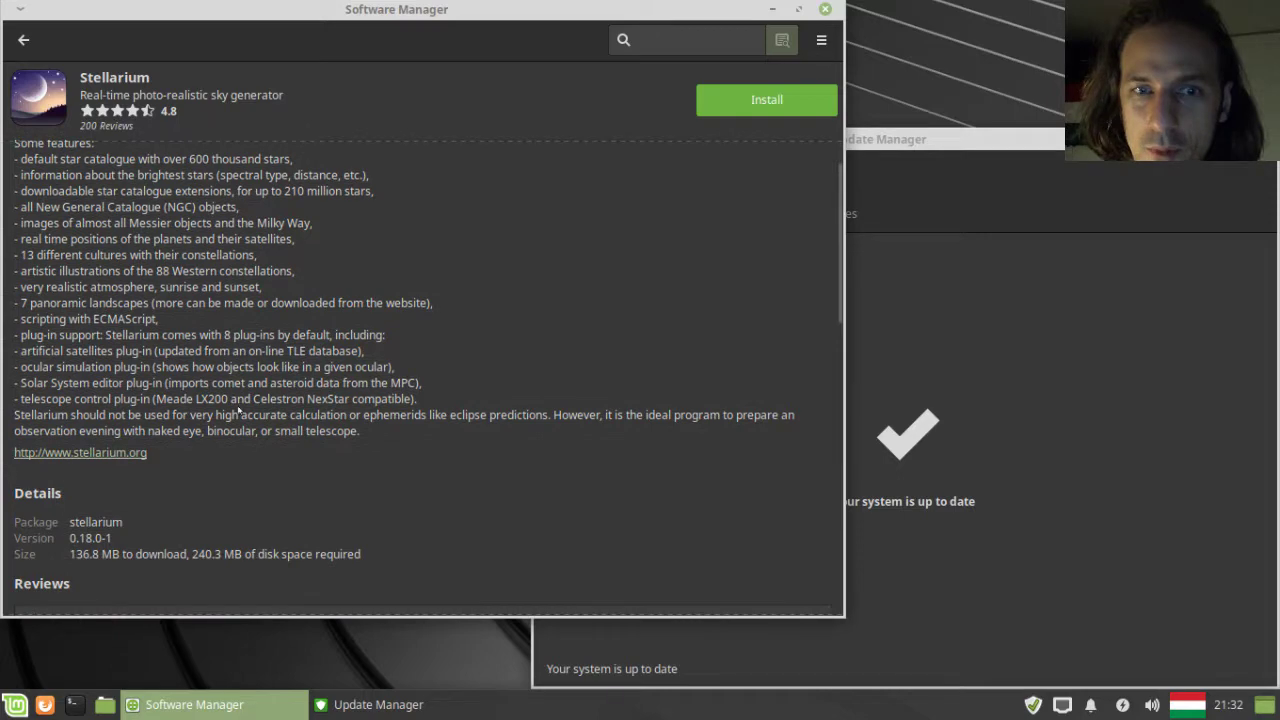
pyautogui.scroll(1, 238, 411)
pyautogui.scroll(-2, 636, 308)
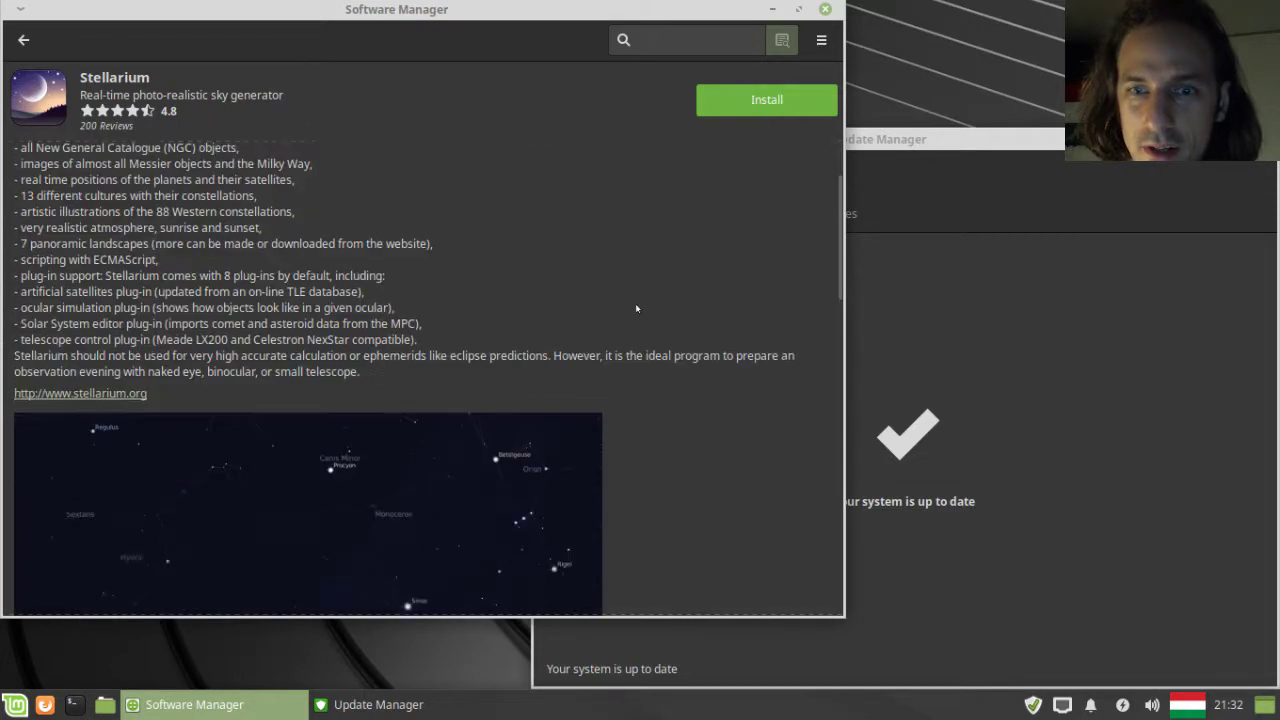
pyautogui.scroll(-8, 257, 415)
pyautogui.scroll(8, 214, 387)
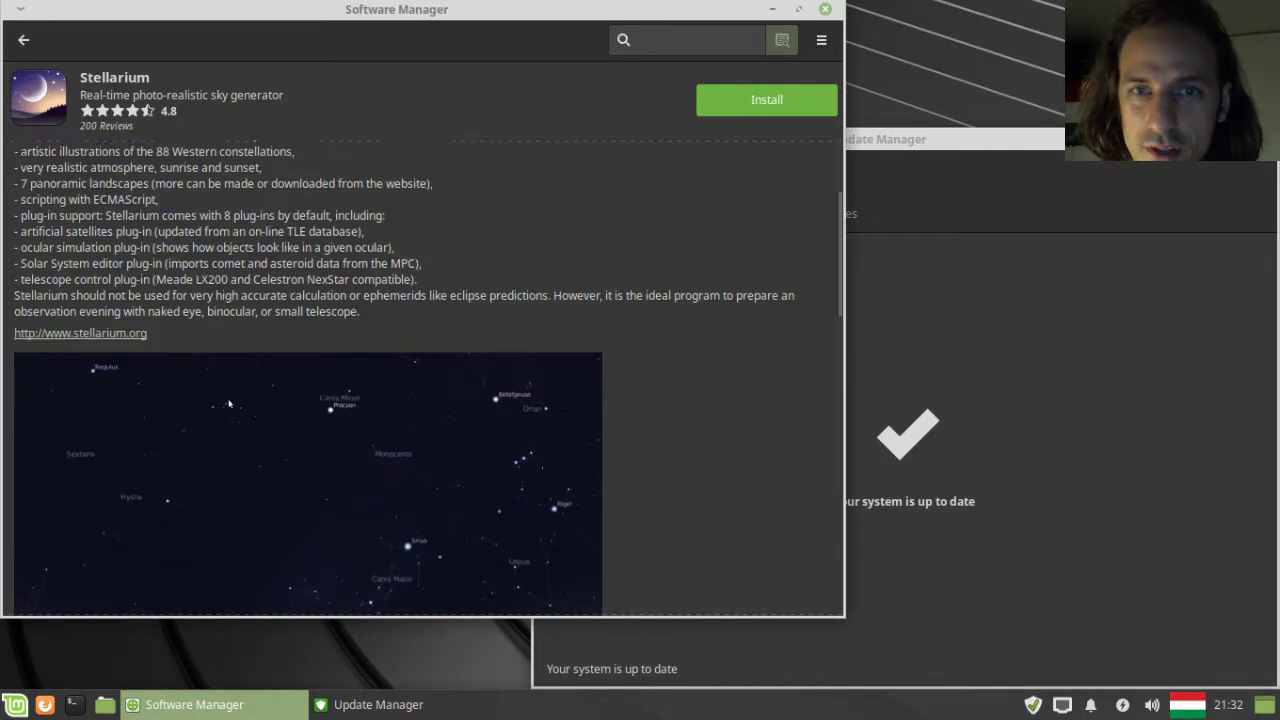
pyautogui.scroll(2, 214, 387)
pyautogui.click(23, 39)
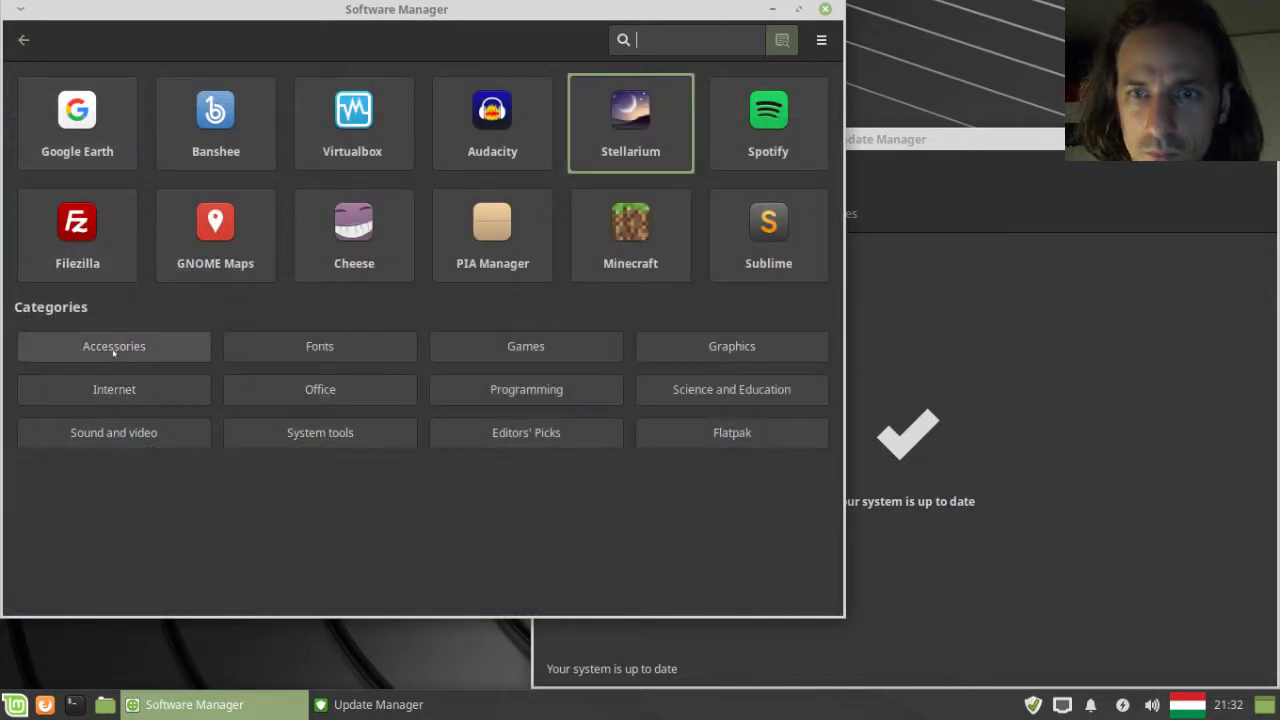
pyautogui.click(656, 39)
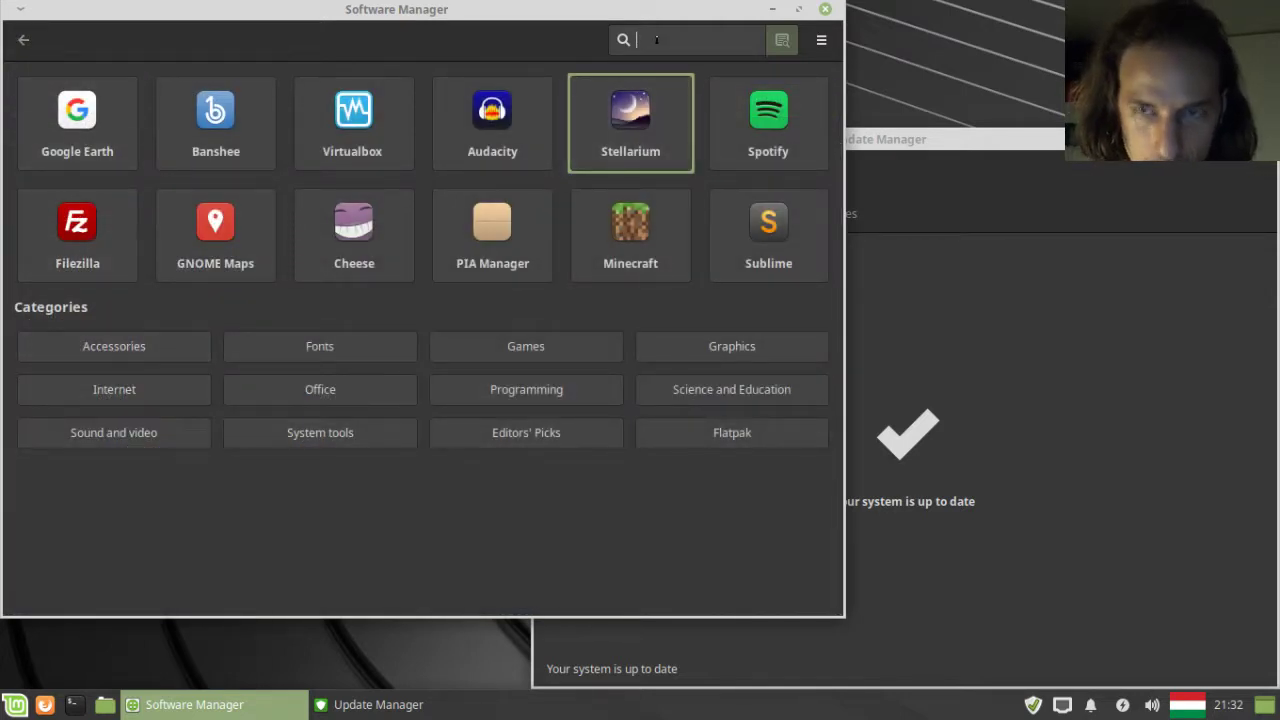
pyautogui.write('obs')
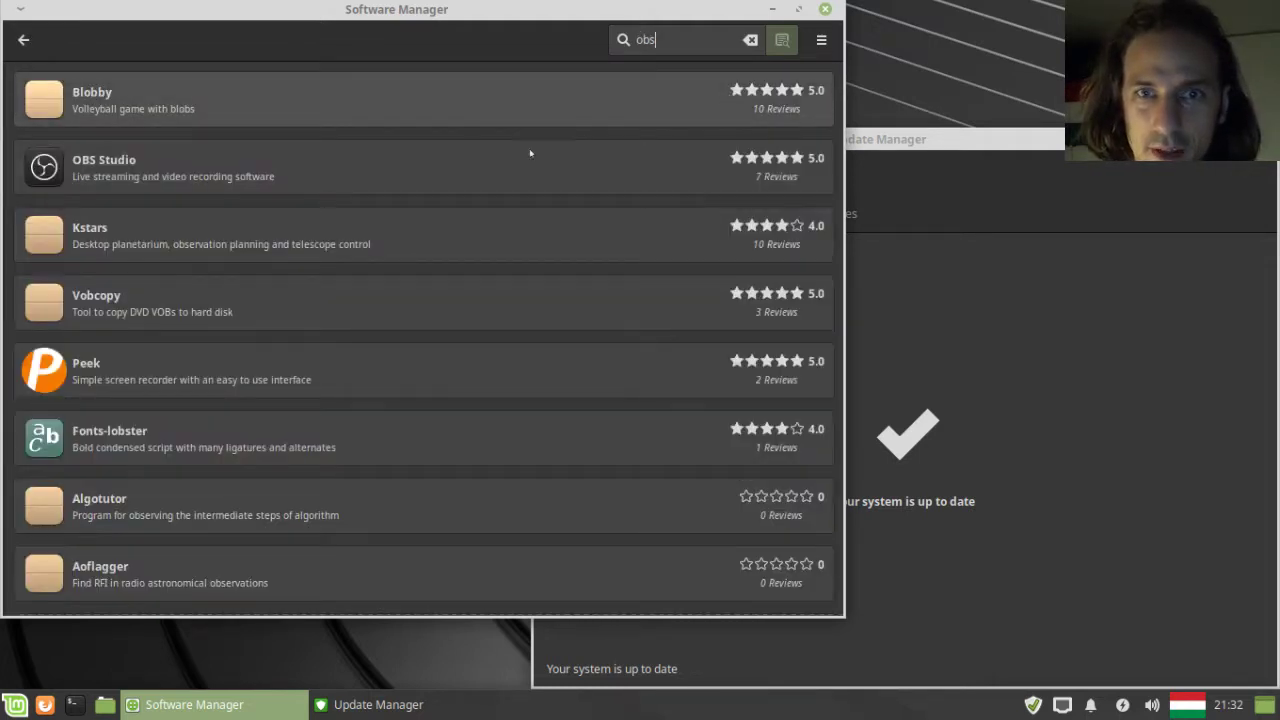
pyautogui.click(343, 162)
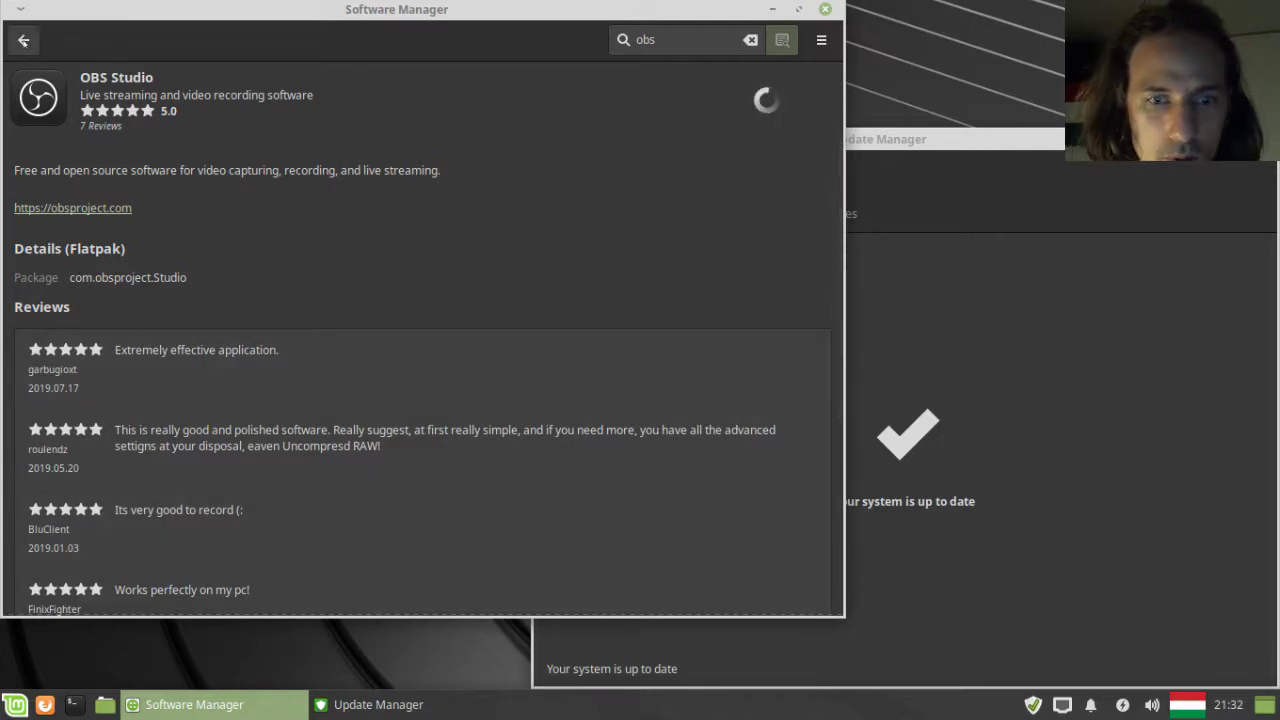
pyautogui.click(26, 41)
pyautogui.click(26, 41)
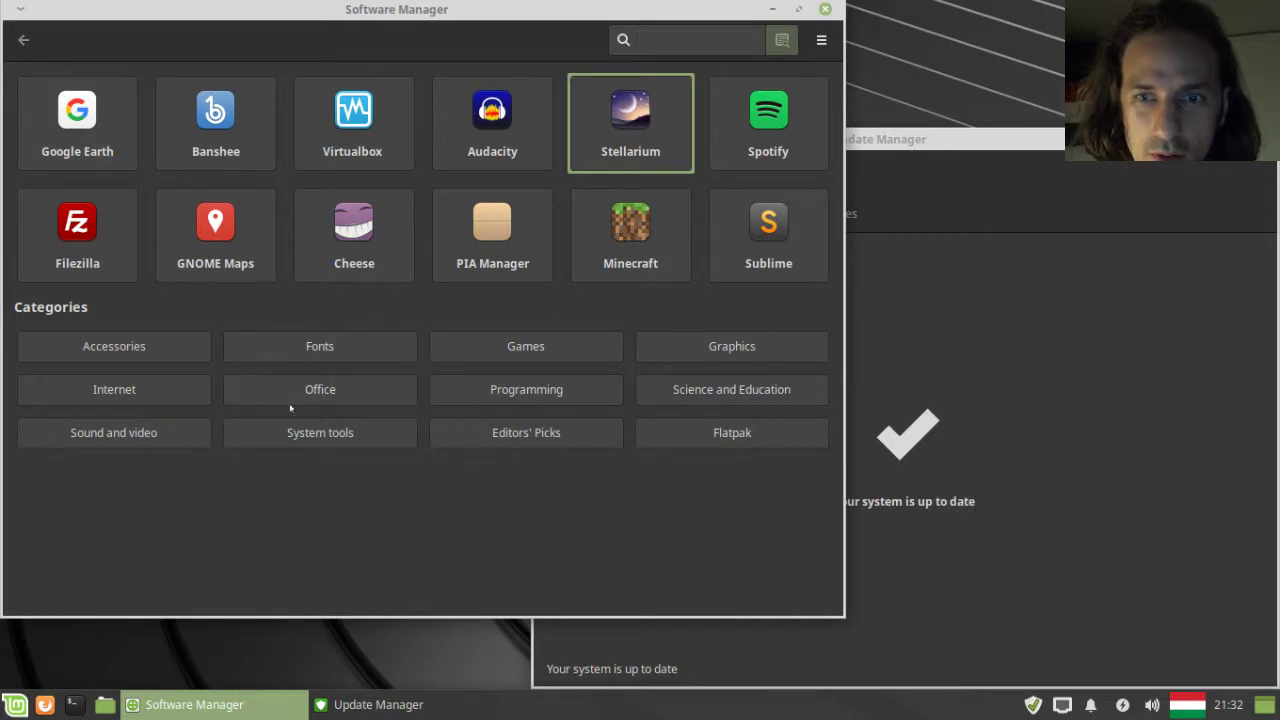
pyautogui.click(370, 396)
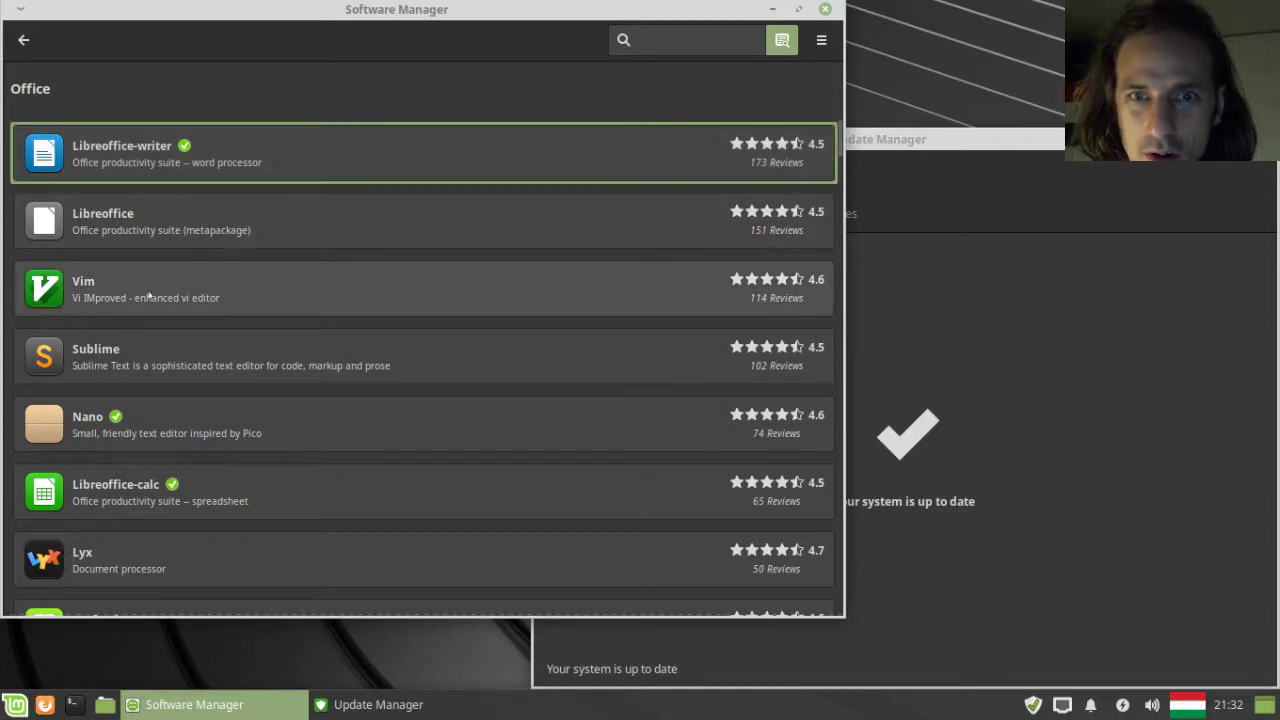
pyautogui.scroll(-5, 148, 297)
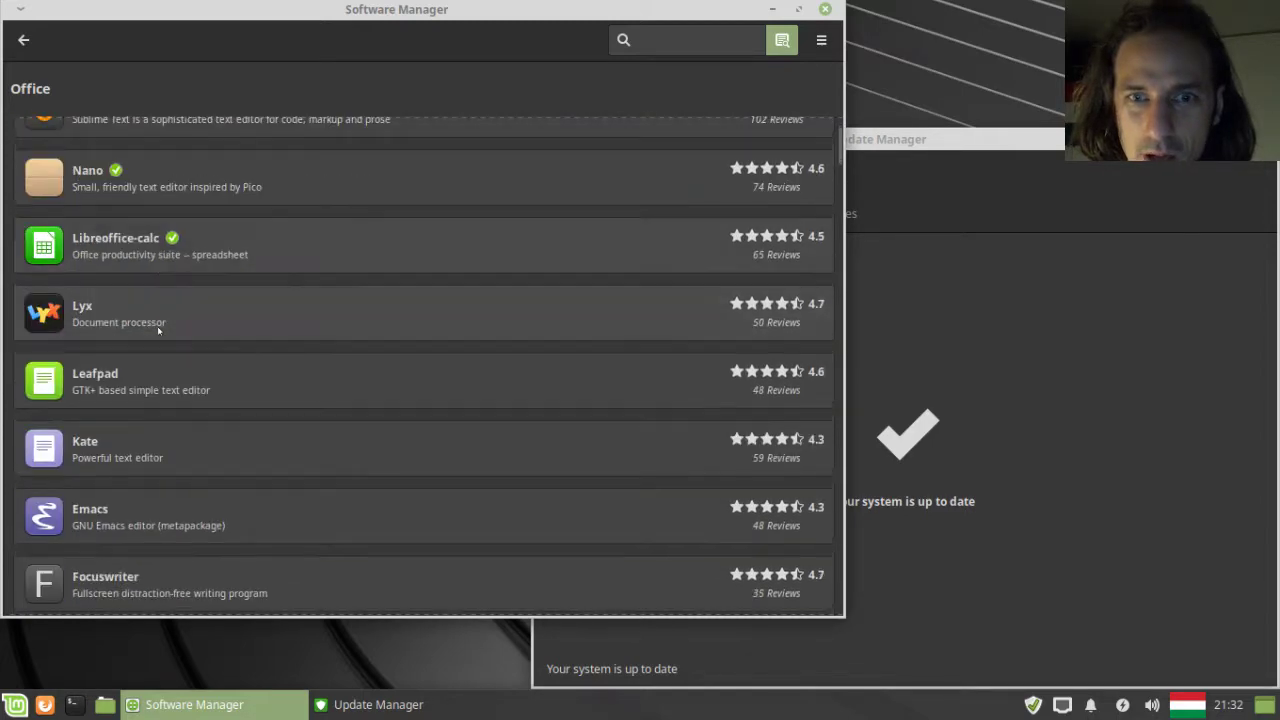
pyautogui.scroll(-20, 155, 268)
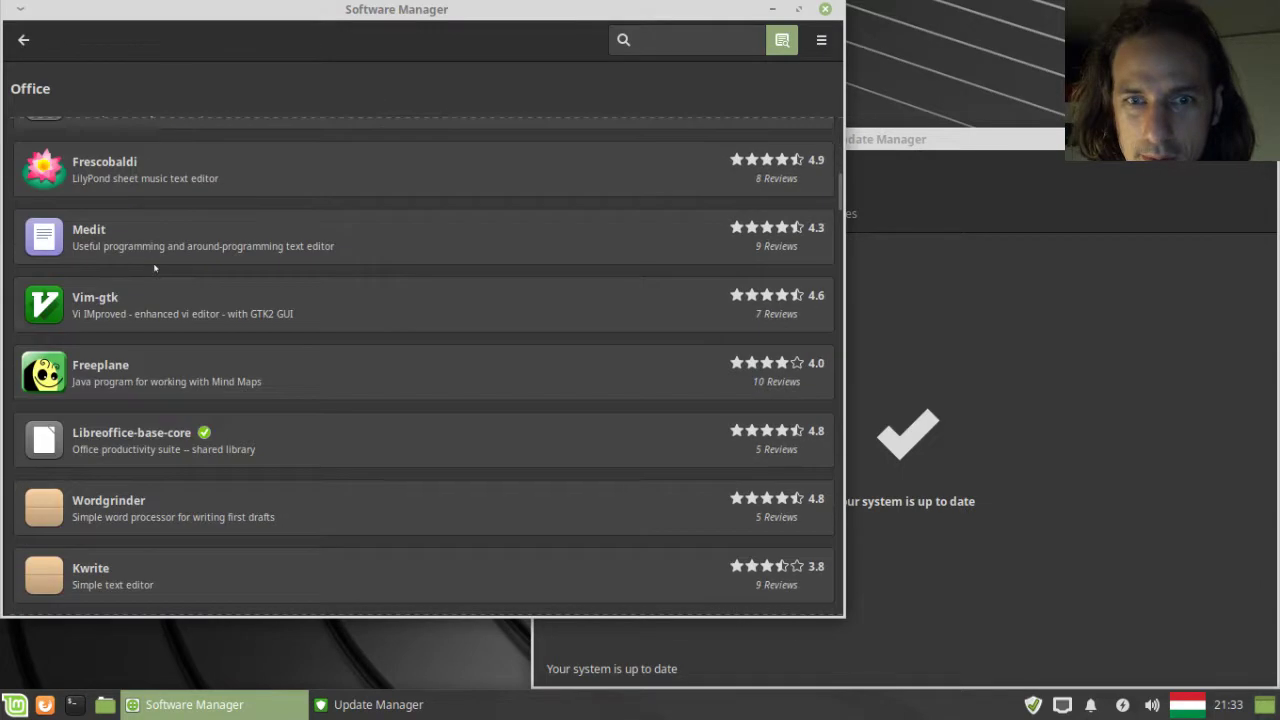
pyautogui.scroll(-10, 155, 267)
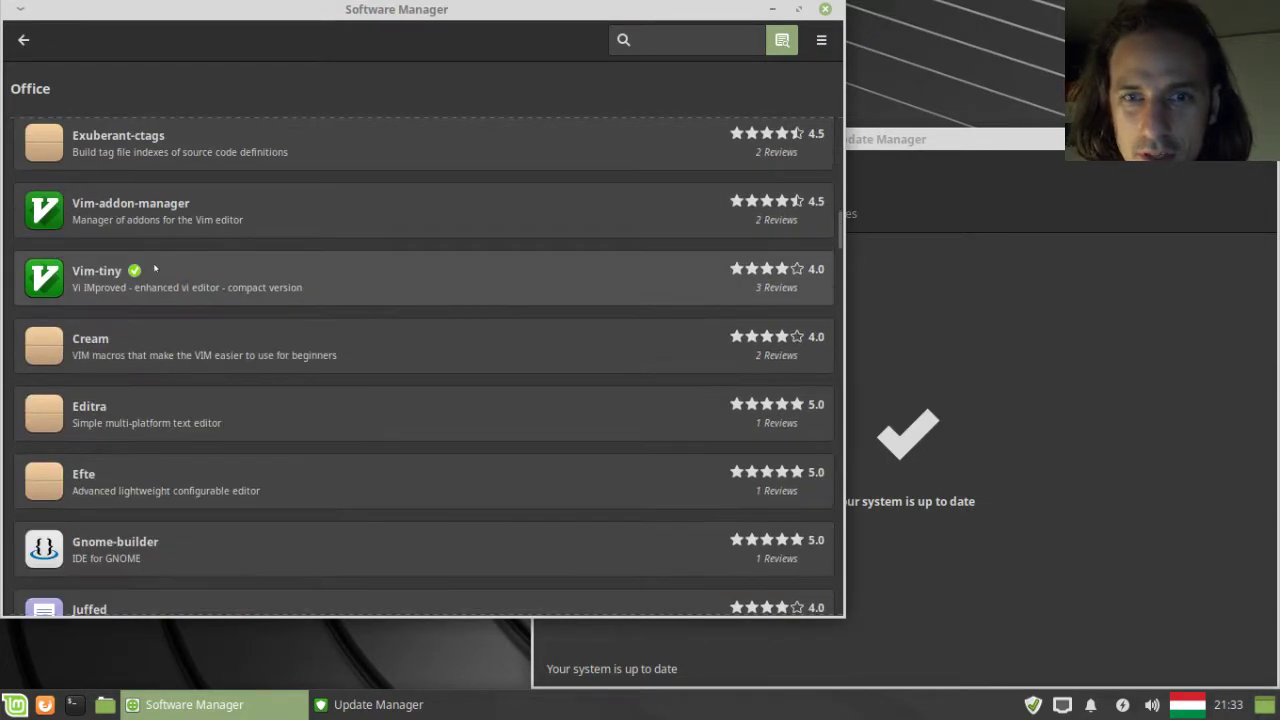
pyautogui.scroll(-10, 155, 268)
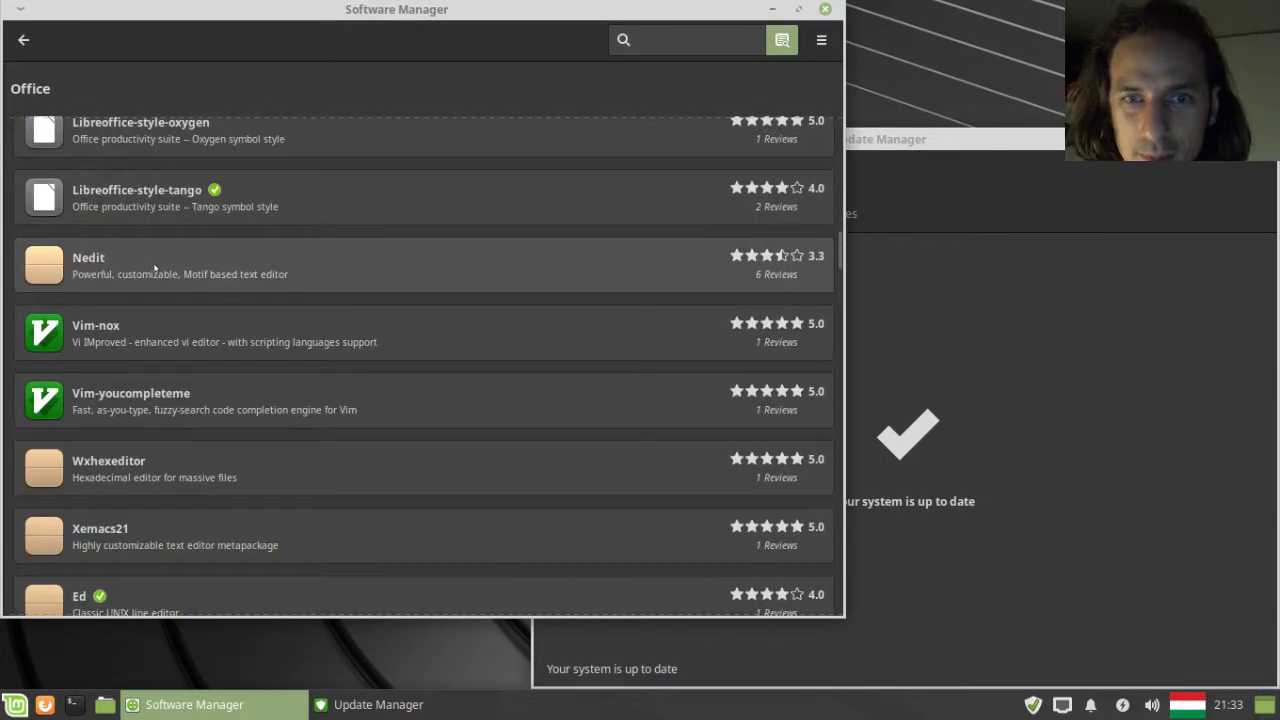
pyautogui.scroll(-5, 155, 268)
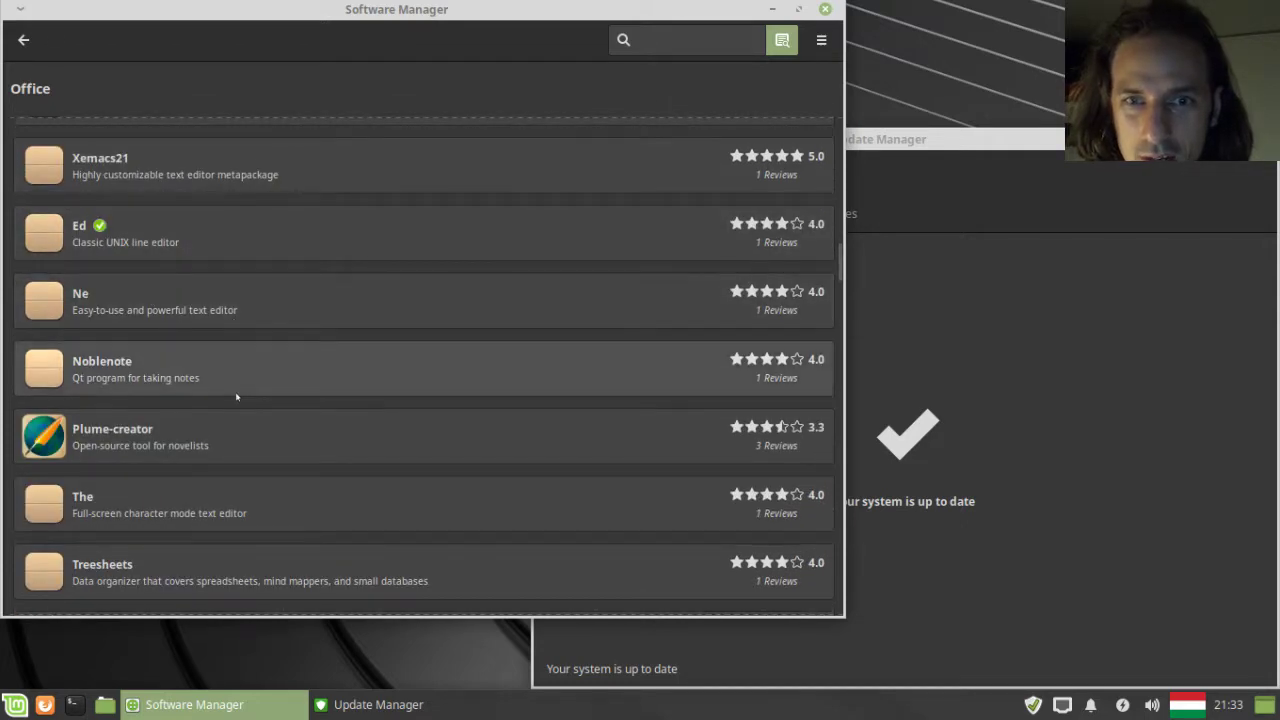
pyautogui.click(231, 389)
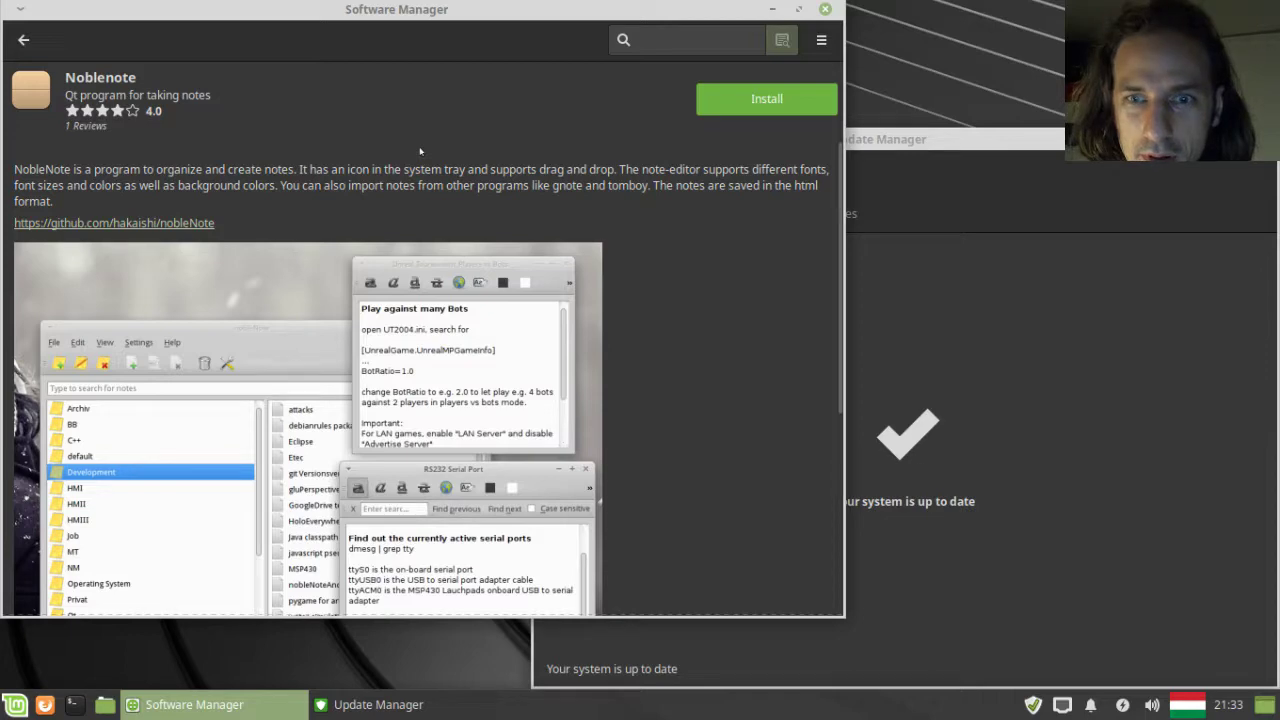
pyautogui.scroll(-5, 370, 157)
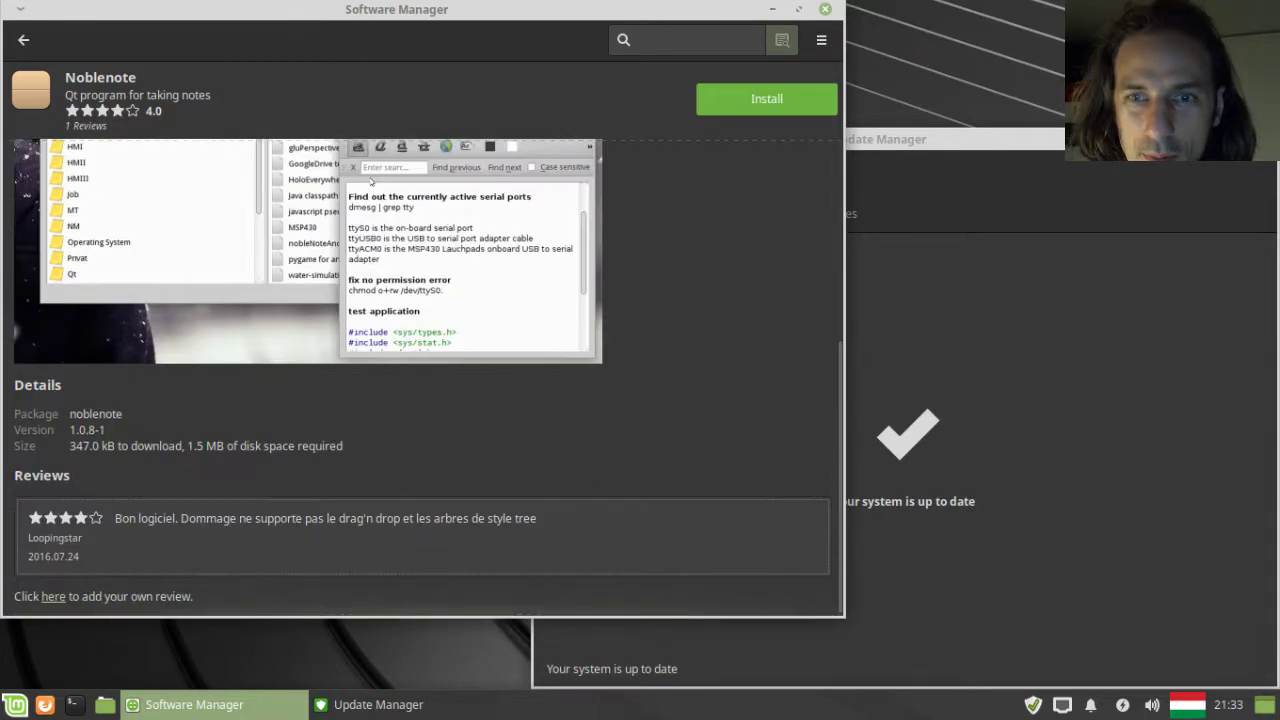
pyautogui.scroll(5, 372, 323)
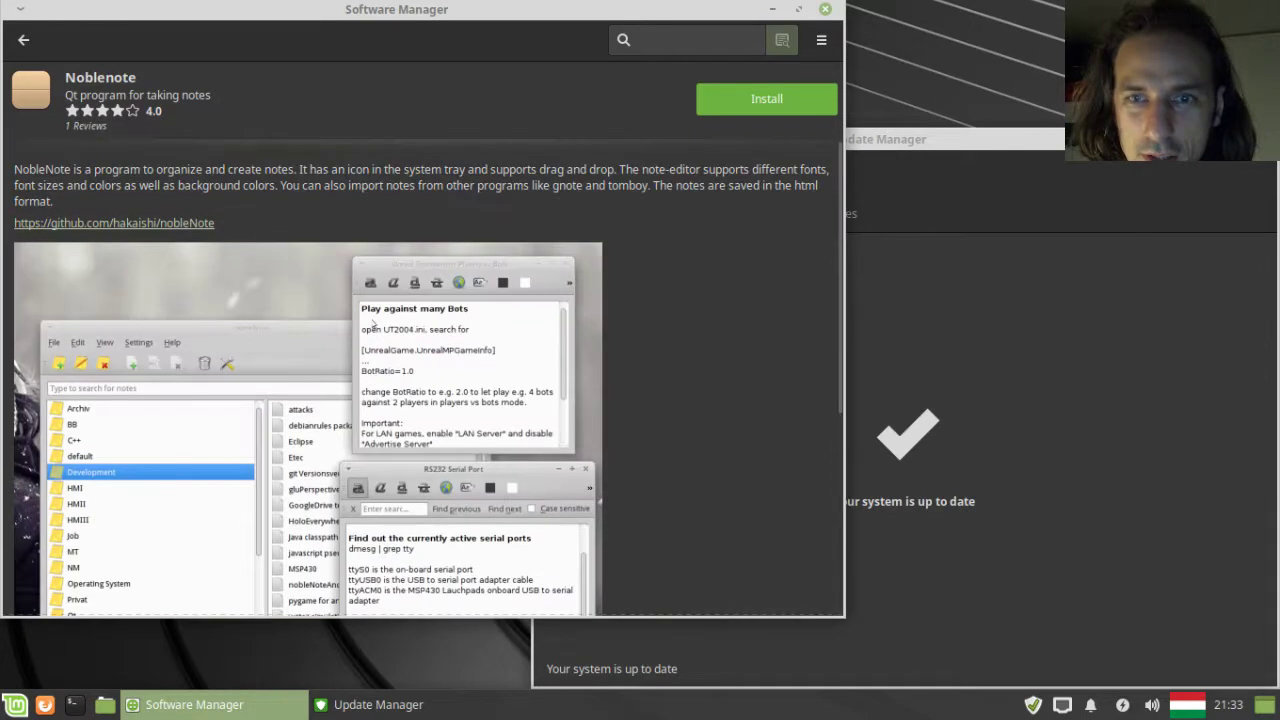
pyautogui.click(24, 40)
pyautogui.click(25, 40)
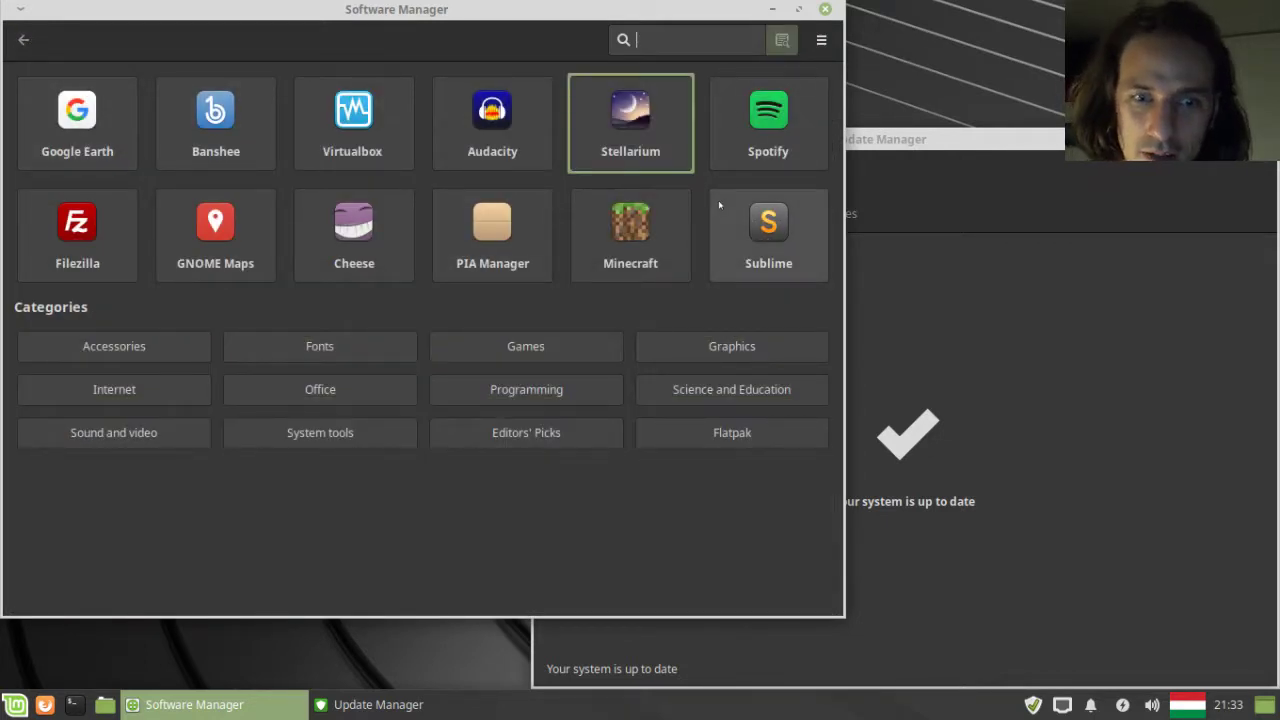
# Glance at Update Manager, then raise Software Manager and stretch its corner slightly wider.
pyautogui.click(985, 139)
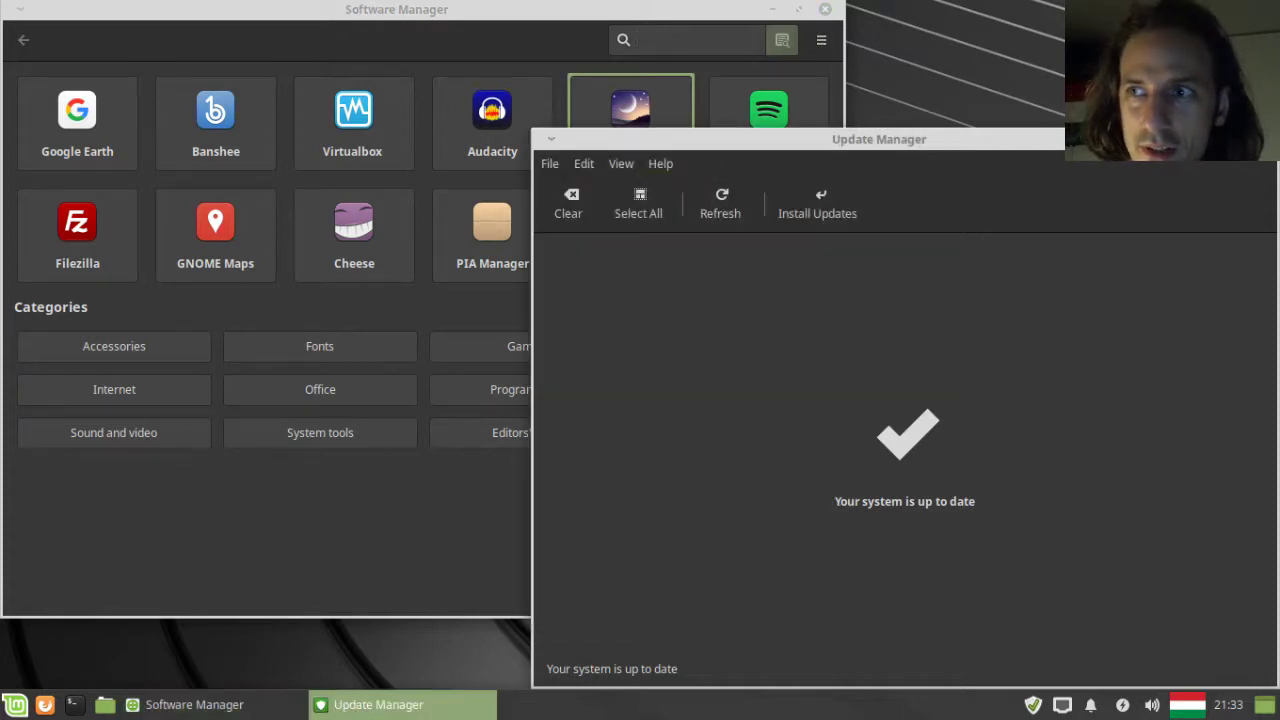
pyautogui.click(451, 57)
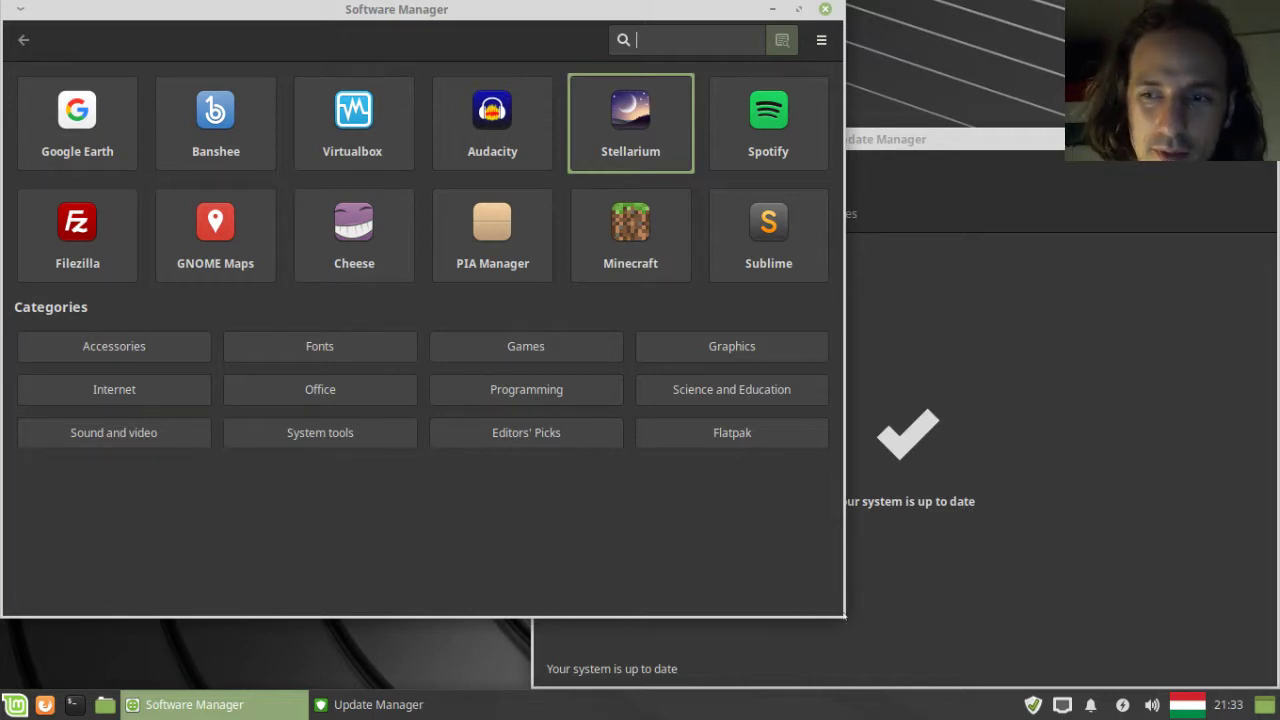
pyautogui.moveTo(830, 604); pyautogui.dragTo(858, 628)
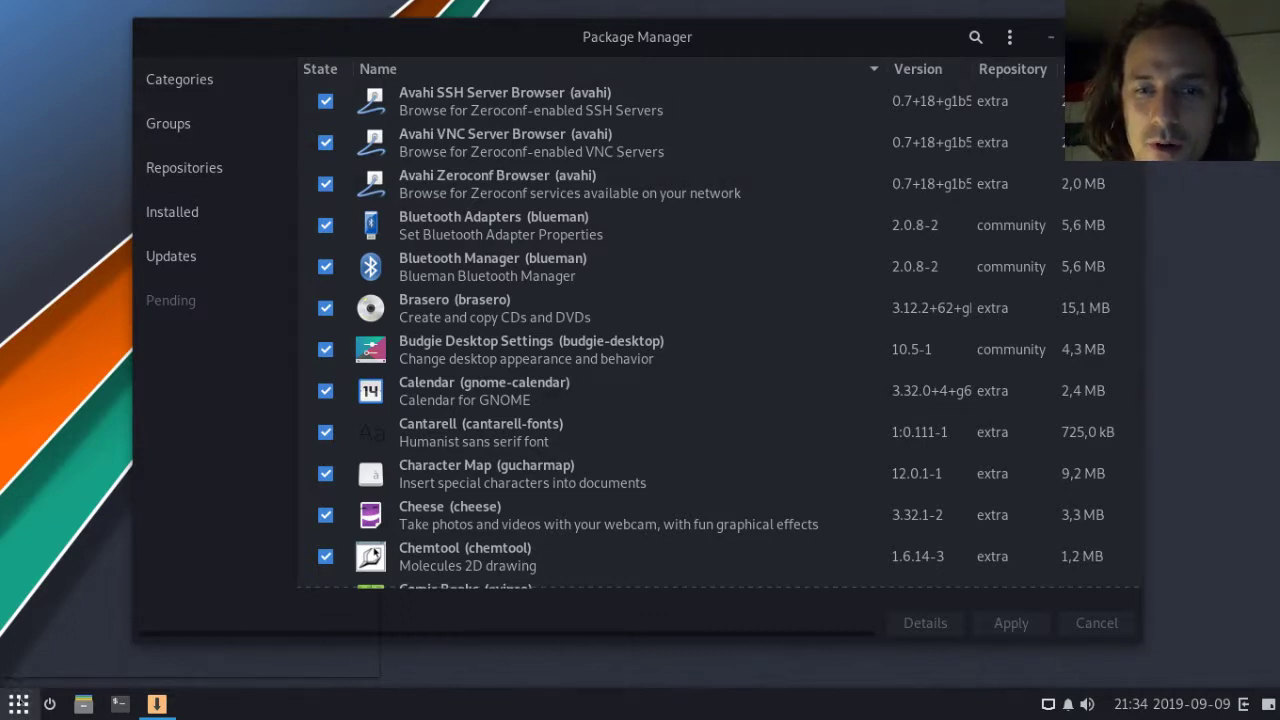
# Reposition the Pamac Package Manager window and enlarge it.
pyautogui.click(18, 703)
pyautogui.press('Escape')
pyautogui.moveTo(547, 47); pyautogui.dragTo(457, 34)
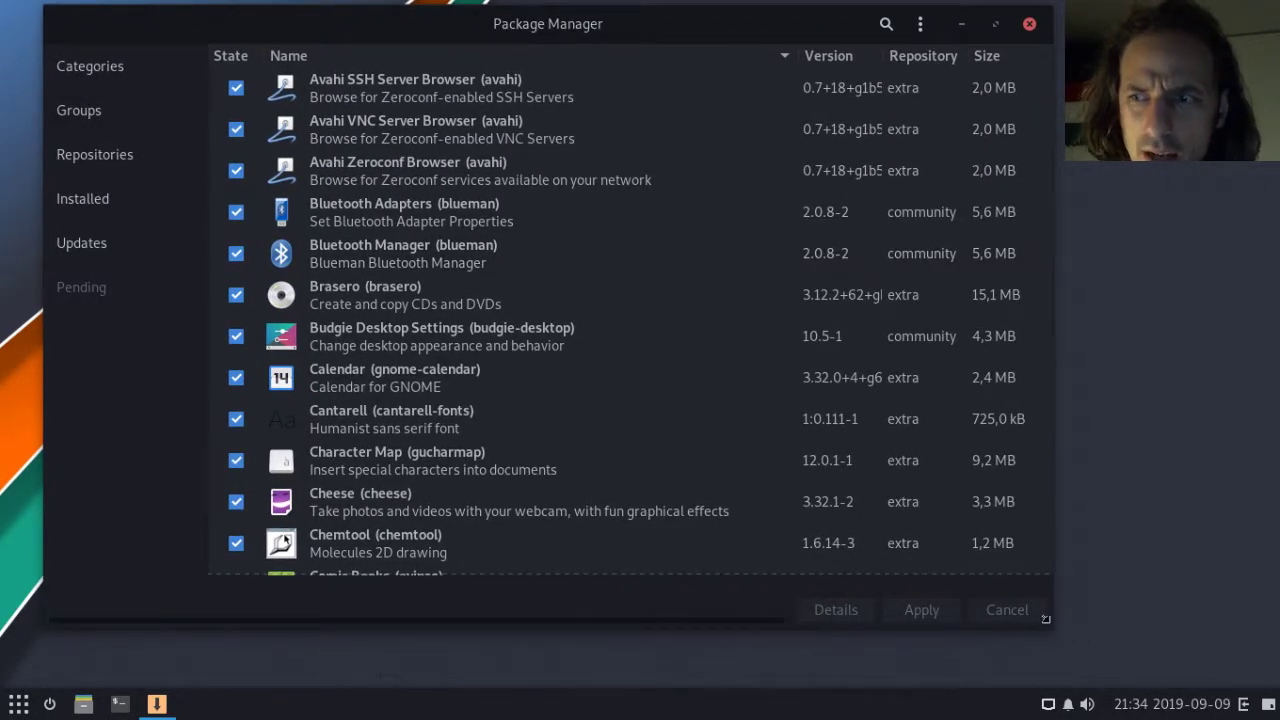
pyautogui.moveTo(1048, 622); pyautogui.dragTo(1102, 670)
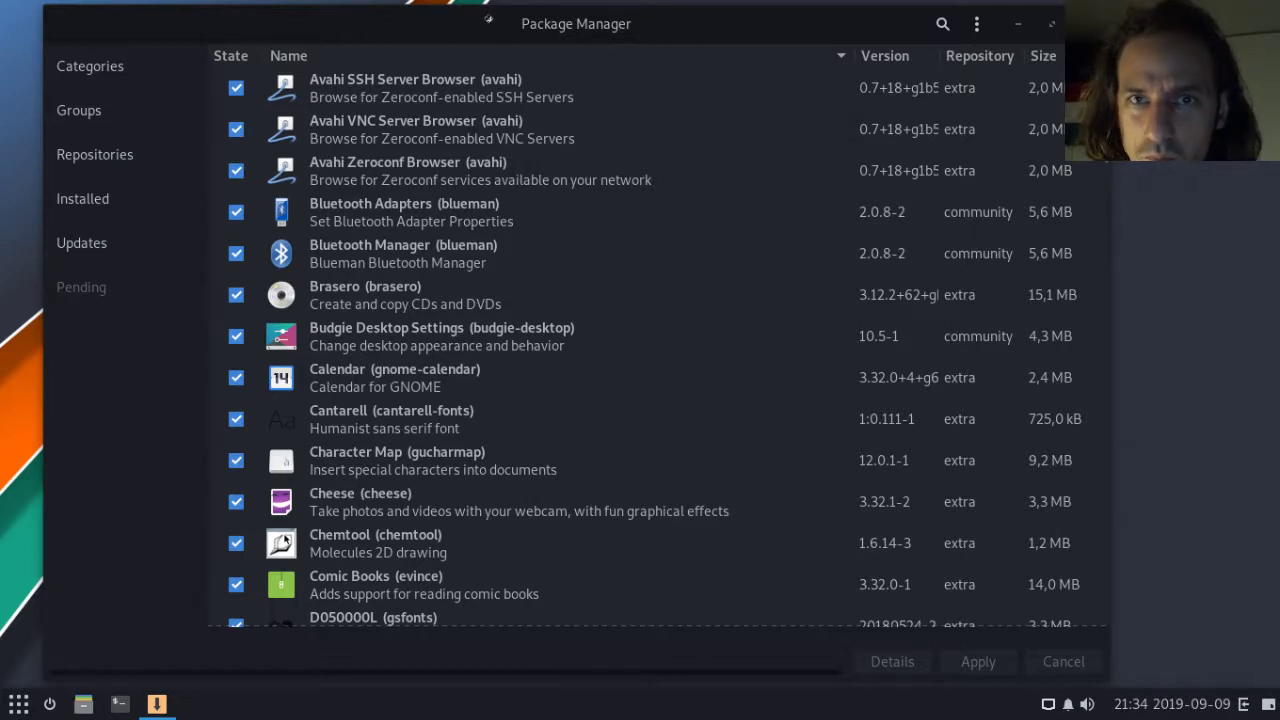
pyautogui.moveTo(494, 23); pyautogui.dragTo(491, 21)
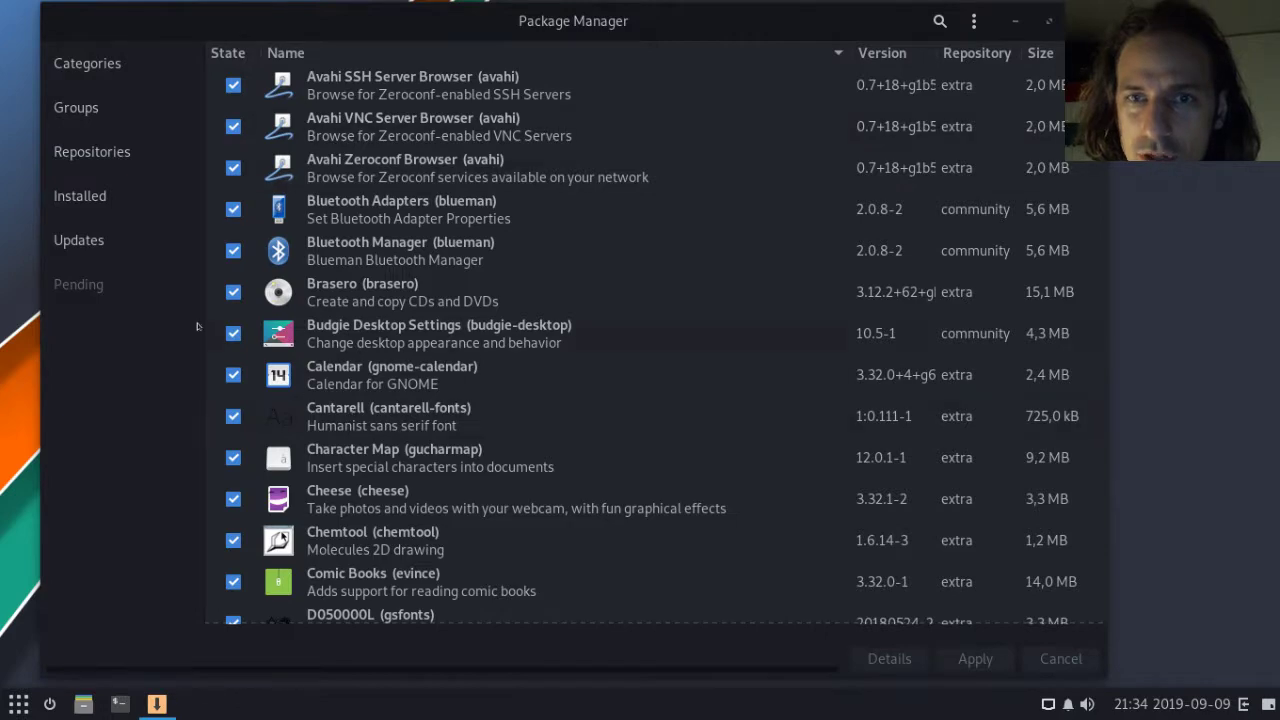
# Peek at the Groups view, return to the full package list, and open the ⋮ menu.
pyautogui.click(108, 119)
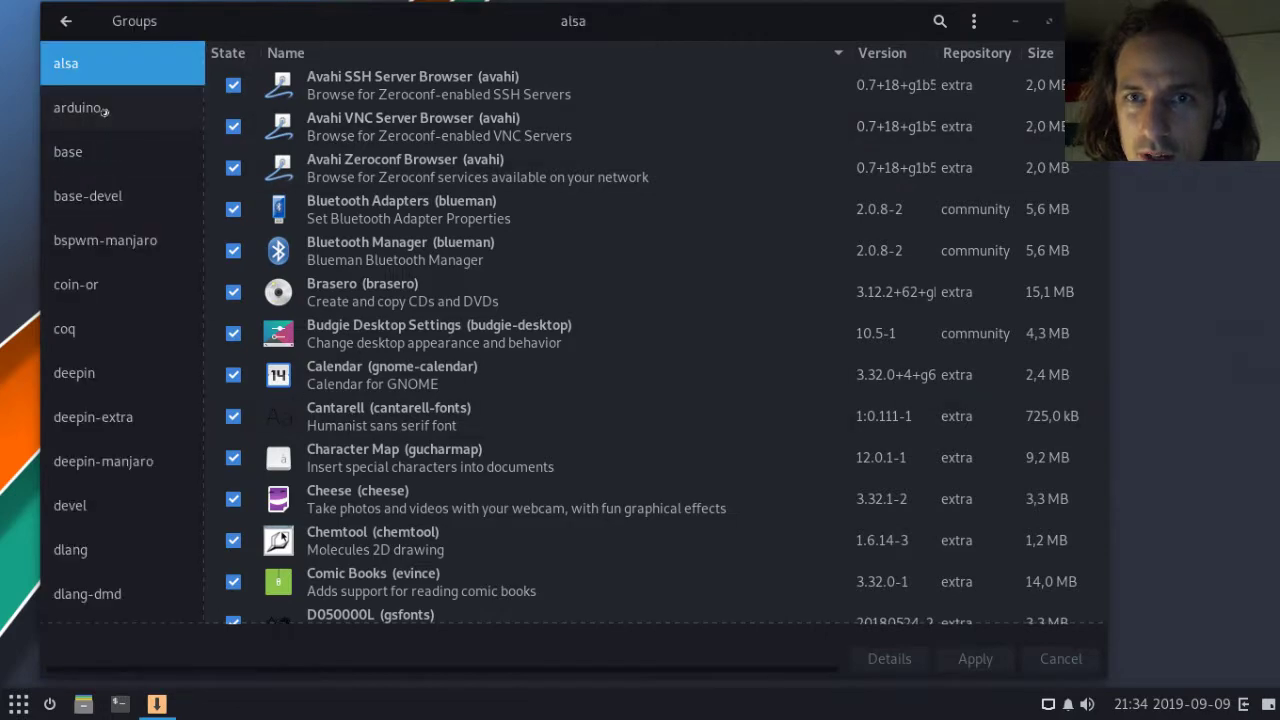
pyautogui.click(63, 26)
pyautogui.scroll(-3, 575, 341)
pyautogui.scroll(3, 550, 440)
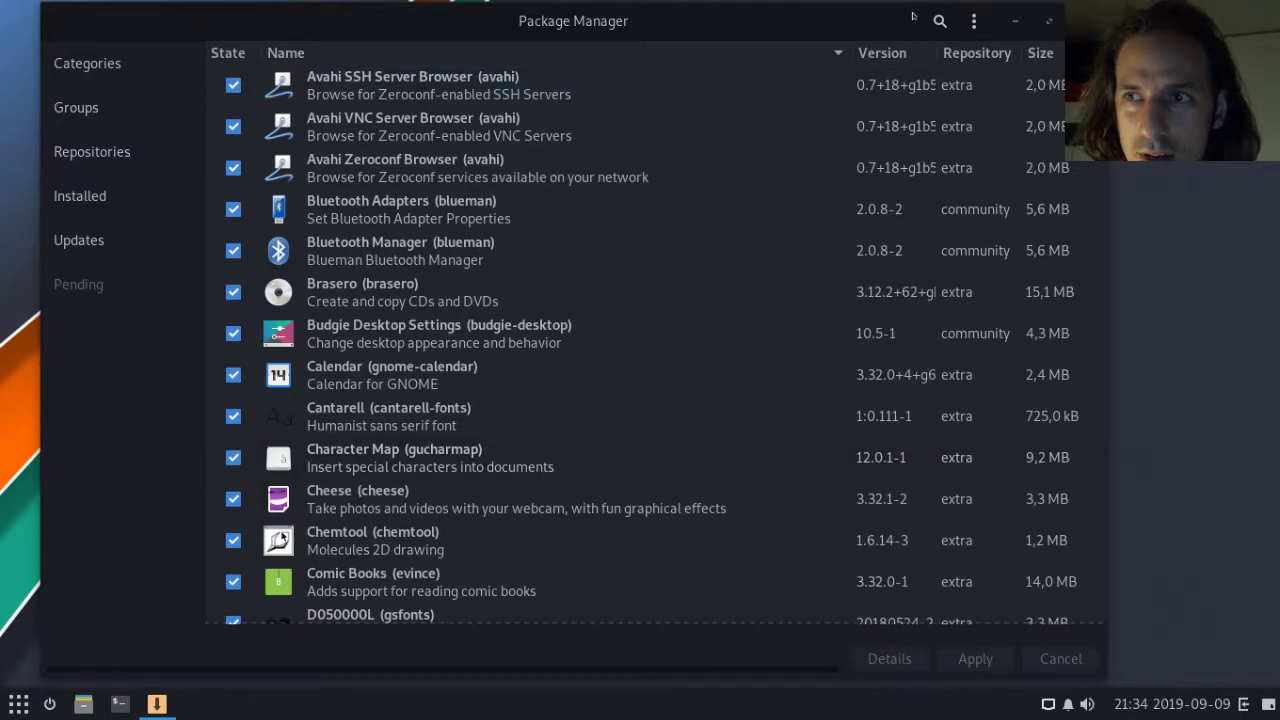
pyautogui.click(974, 21)
# Show Pamac's About dialog (version 7.3.4-1), select the name Pamac, and dismiss Software Manager's about box.
pyautogui.click(925, 186)
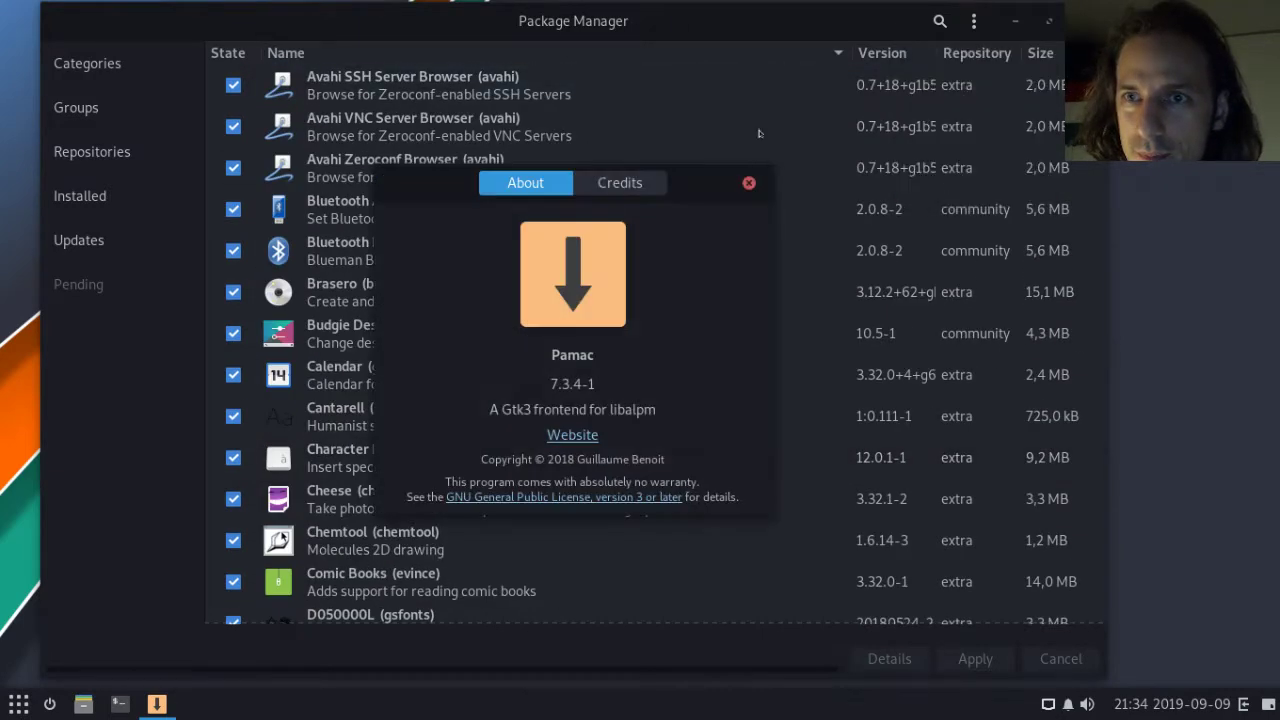
pyautogui.doubleClick(570, 354)
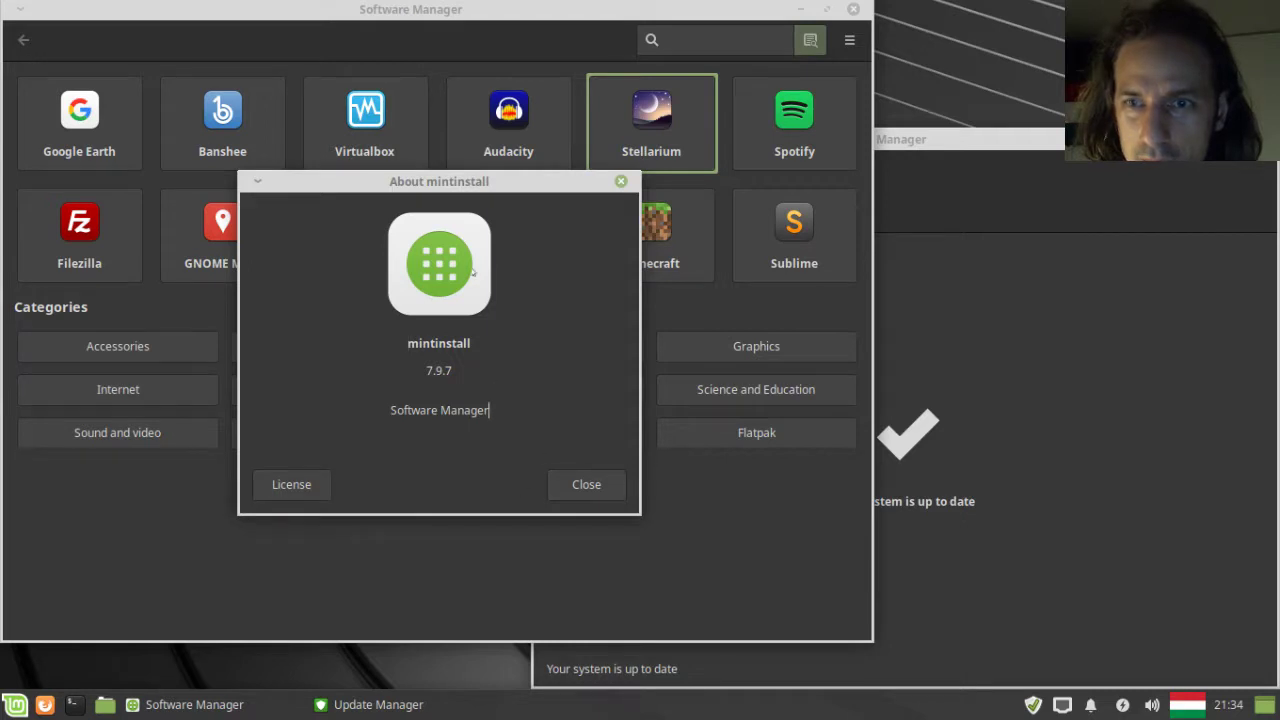
pyautogui.click(587, 484)
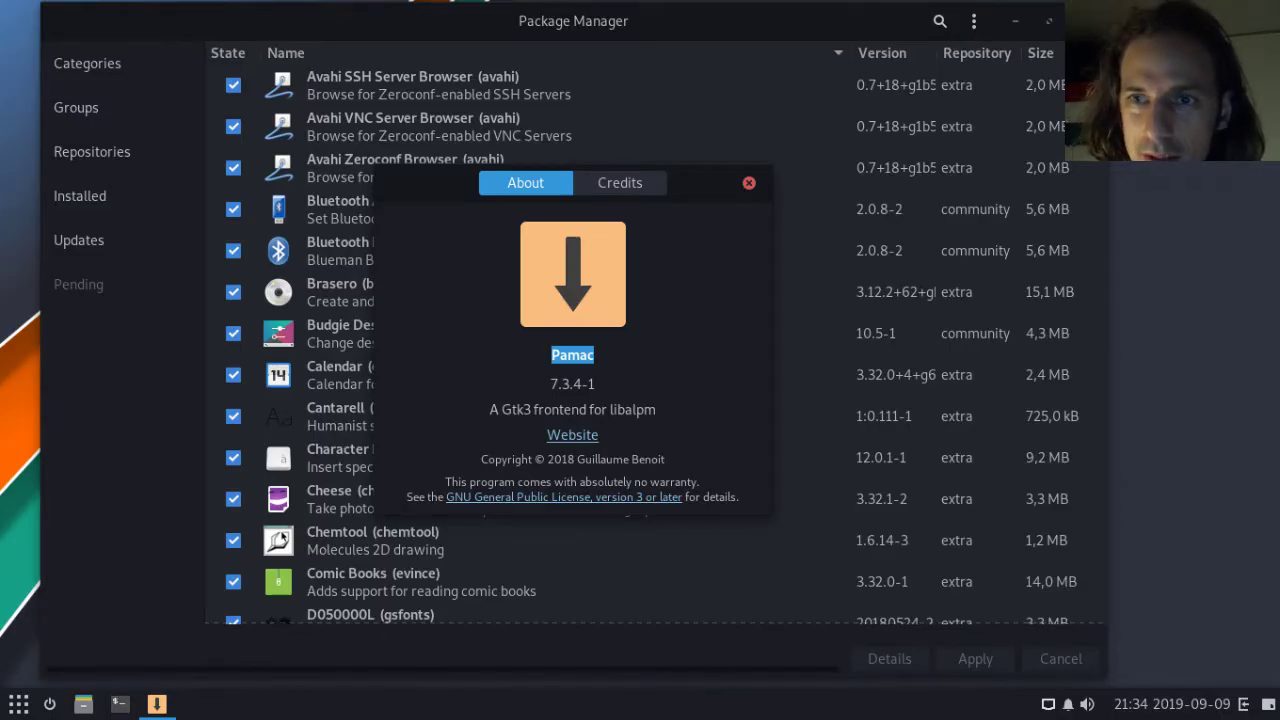
# Close the About box and browse the extra and community repositories, then return to the overview.
pyautogui.click(749, 183)
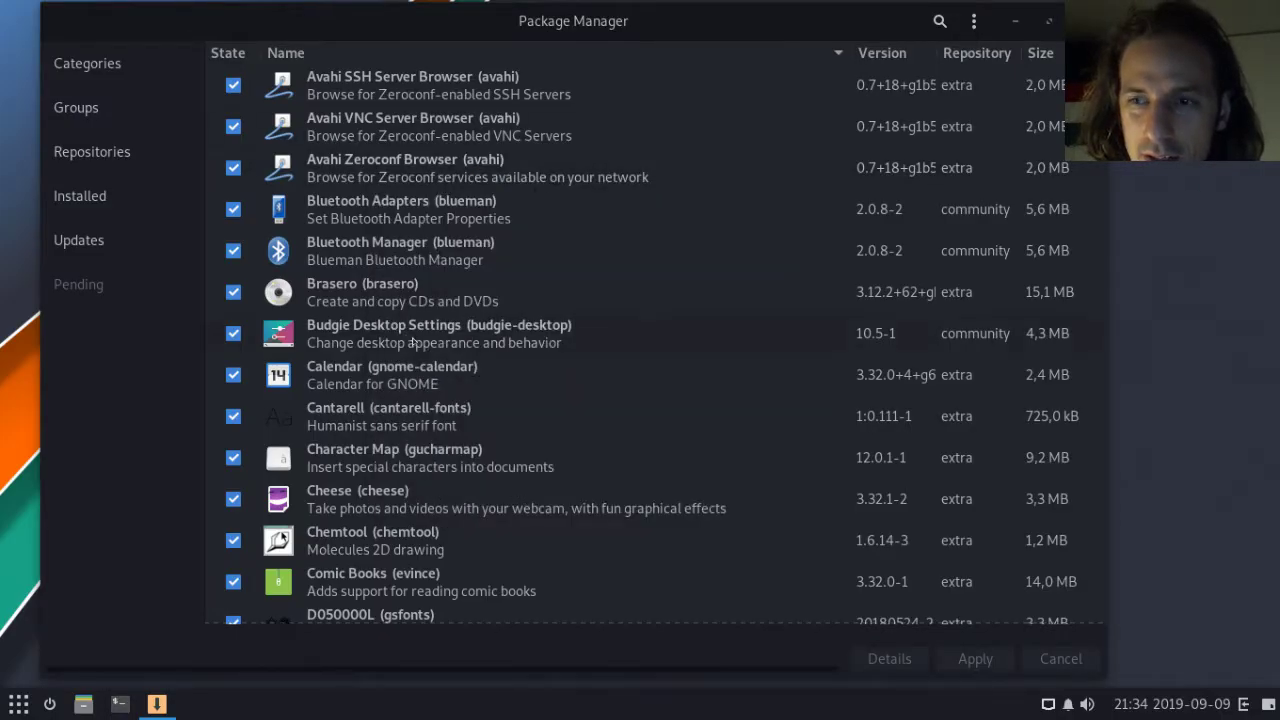
pyautogui.scroll(-4, 413, 343)
pyautogui.scroll(4, 413, 343)
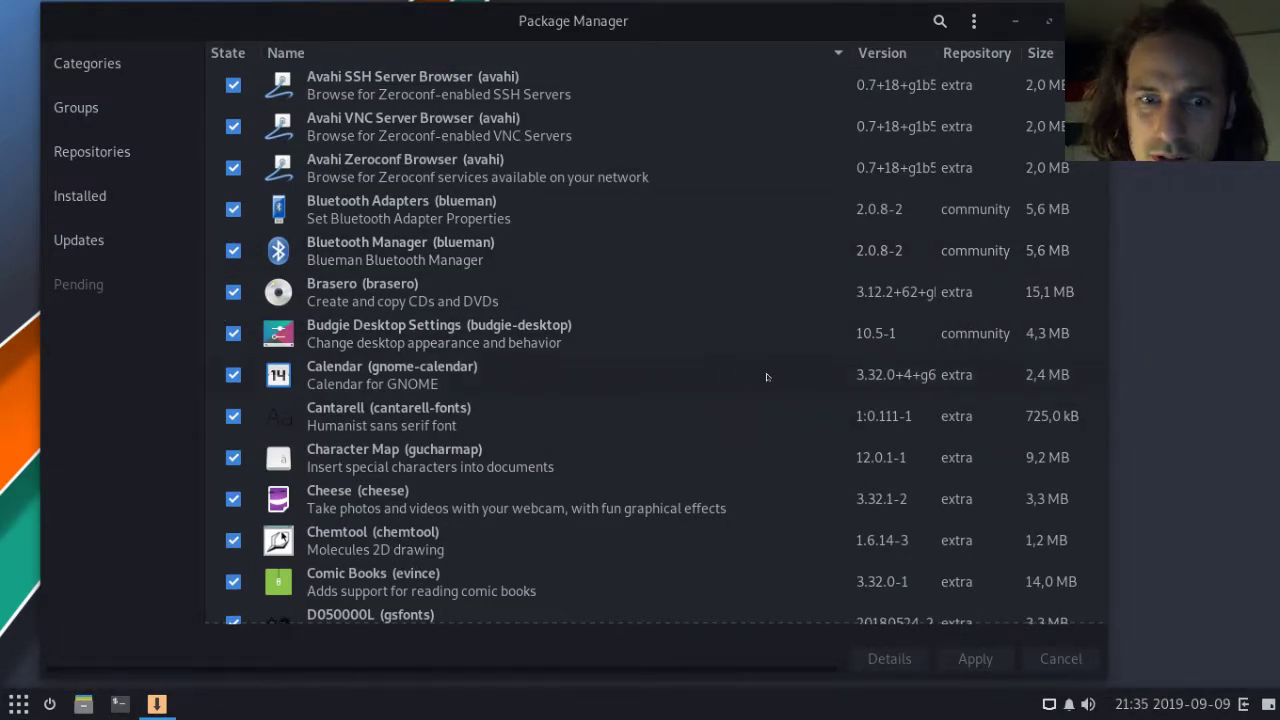
pyautogui.click(88, 154)
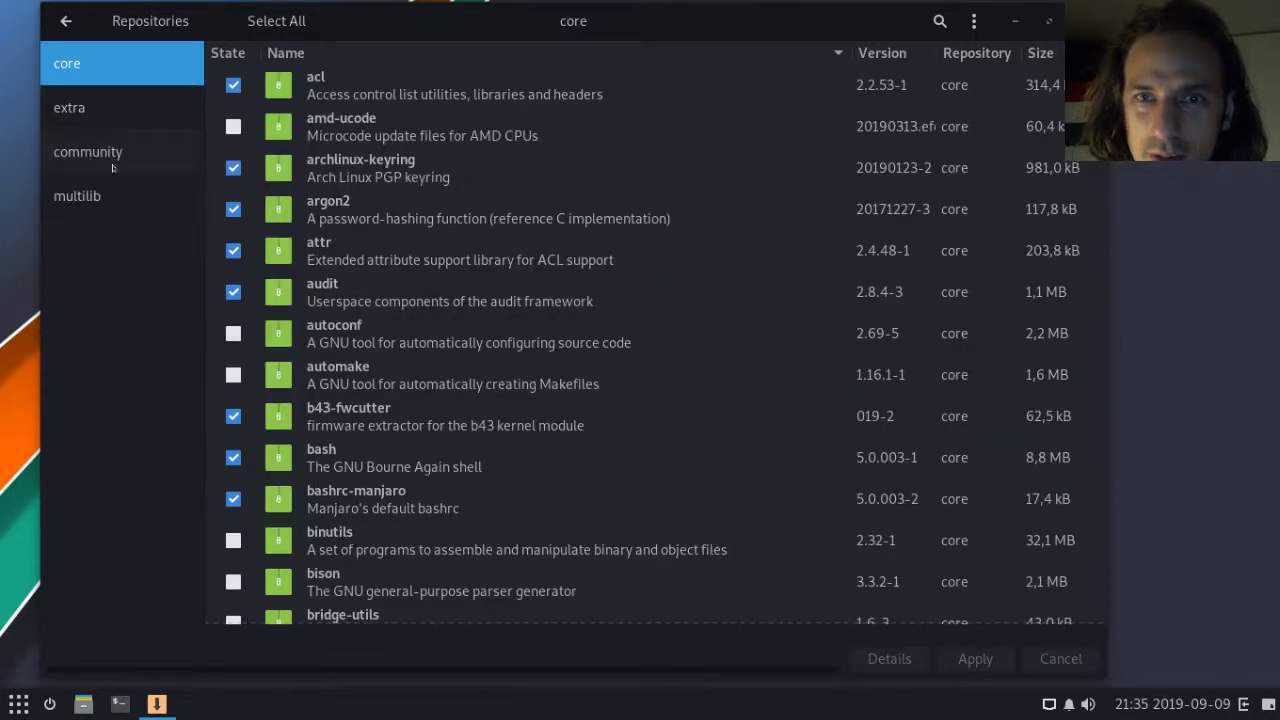
pyautogui.click(131, 118)
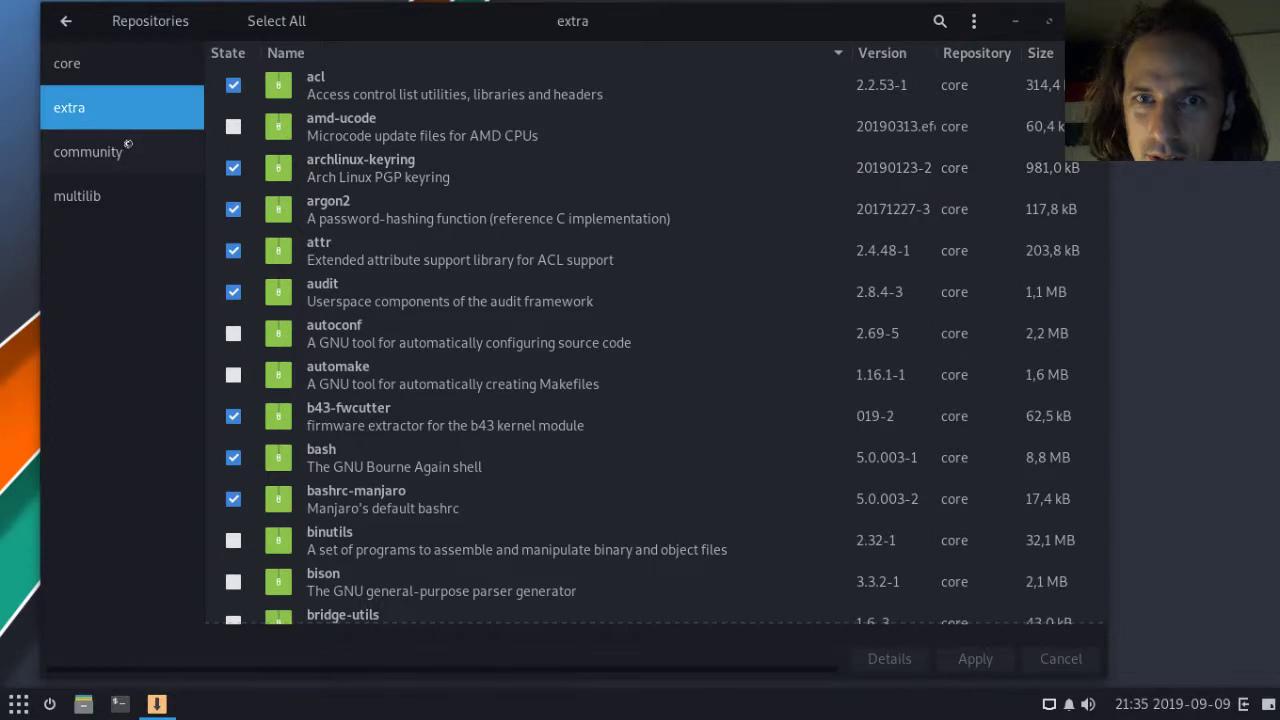
pyautogui.click(113, 155)
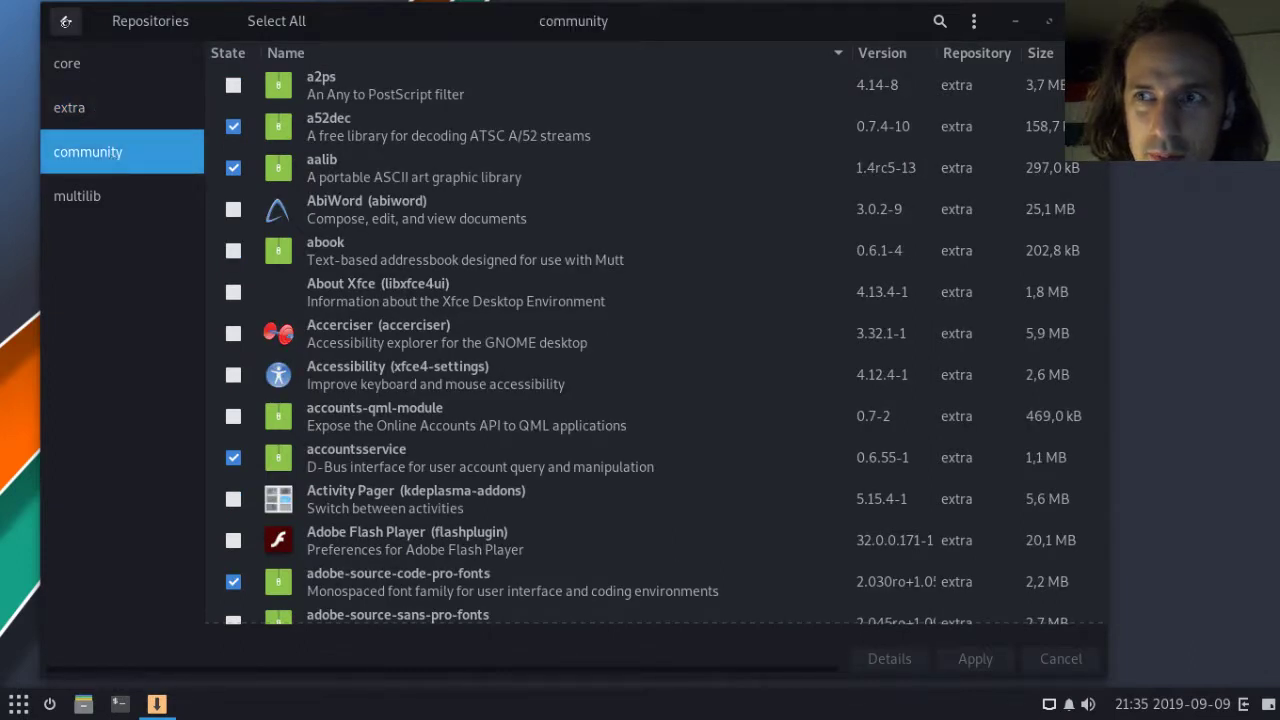
pyautogui.click(66, 21)
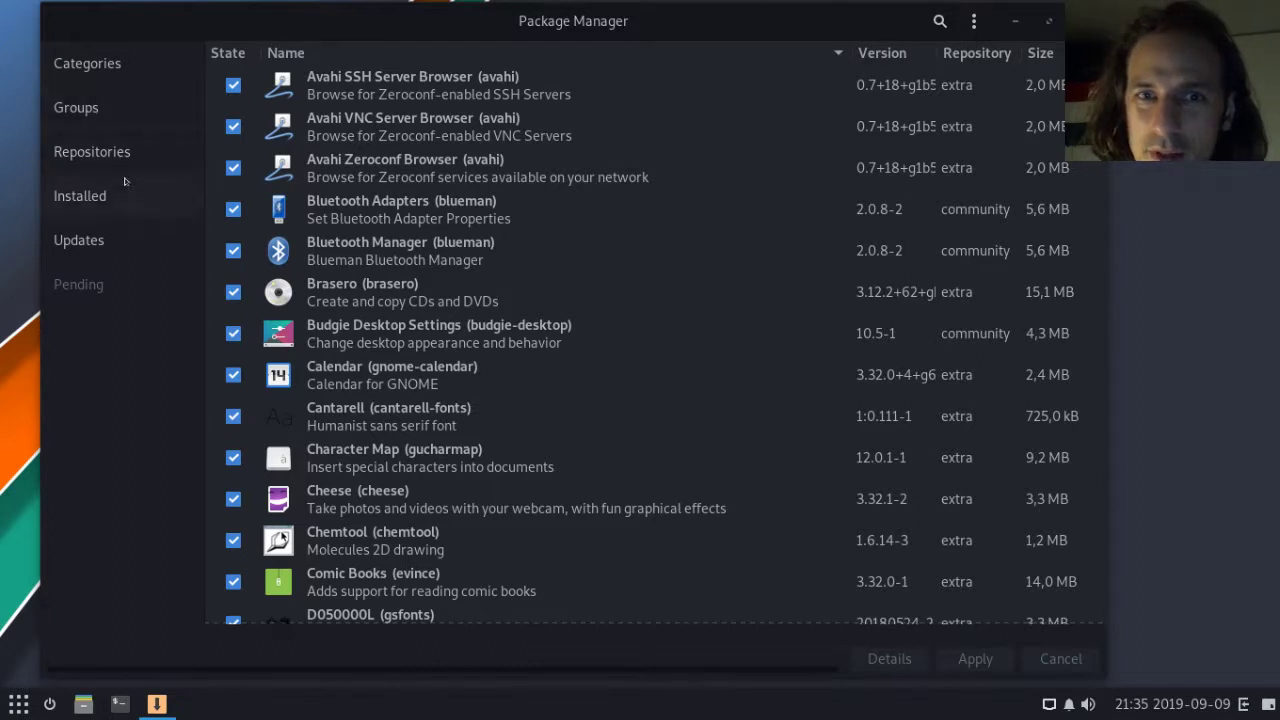
# Browse the systemd and ring package groups, then return to the overview.
pyautogui.click(114, 113)
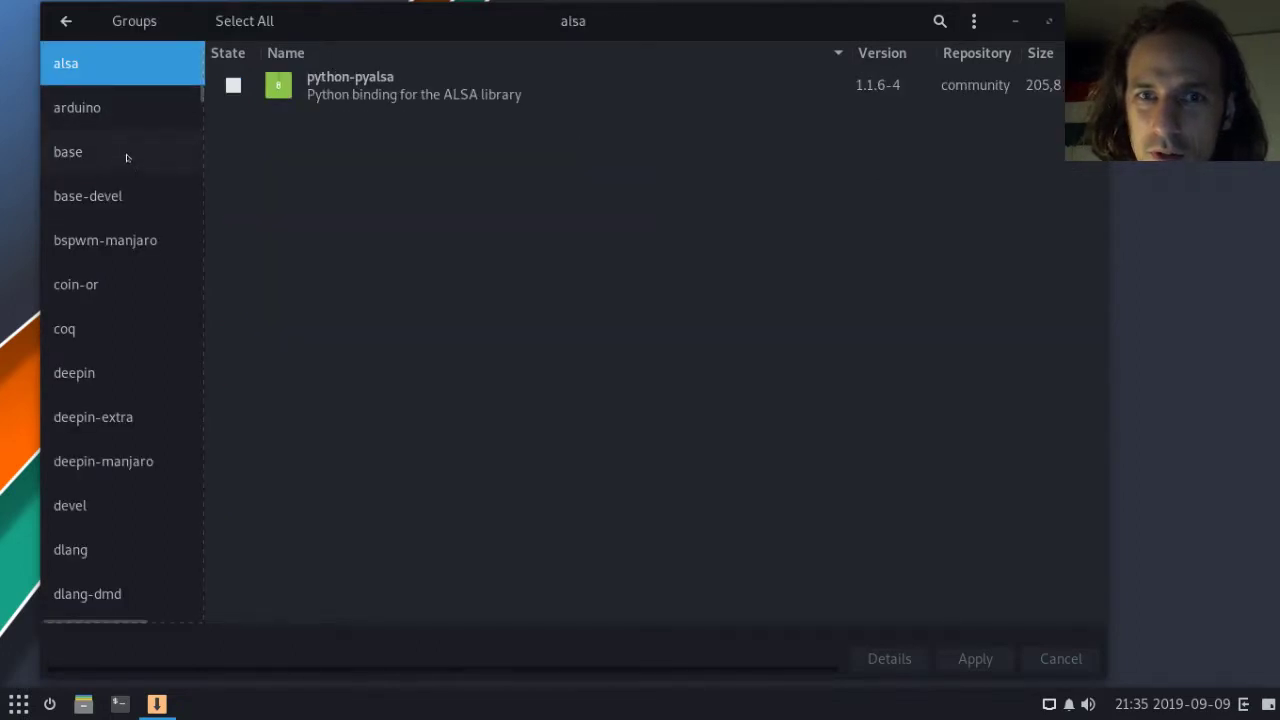
pyautogui.scroll(-15, 126, 157)
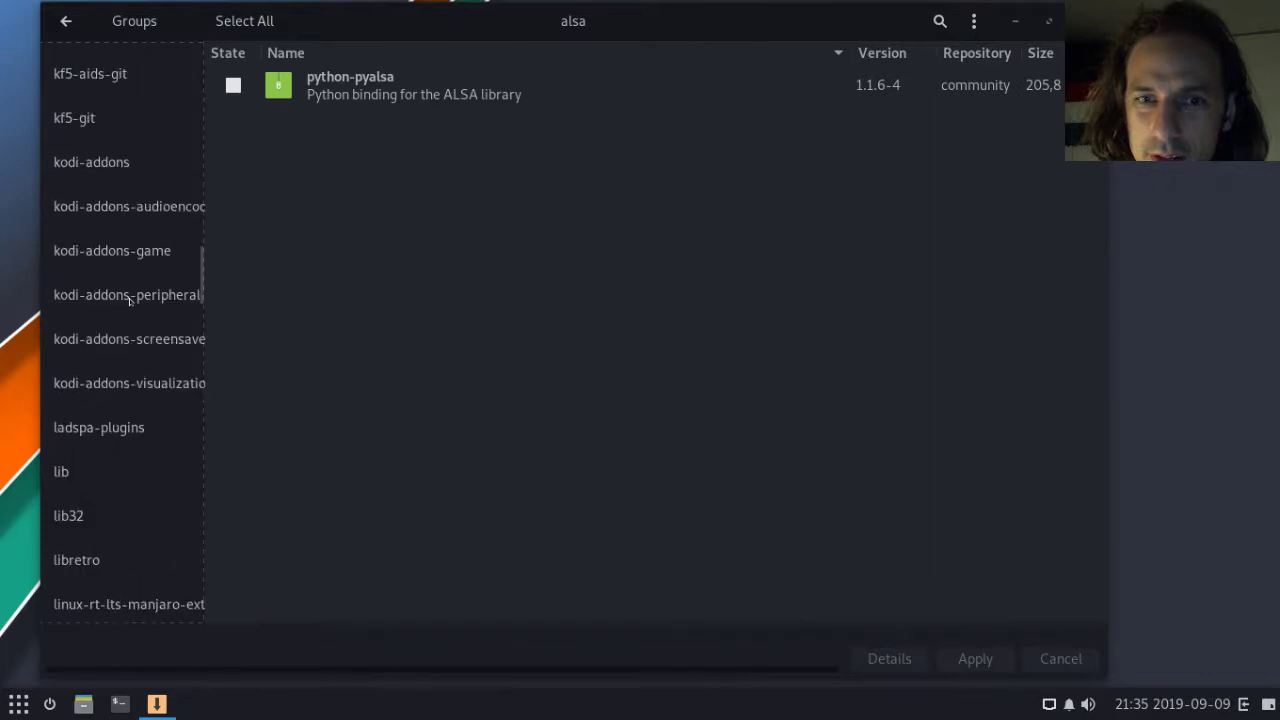
pyautogui.scroll(-20, 129, 301)
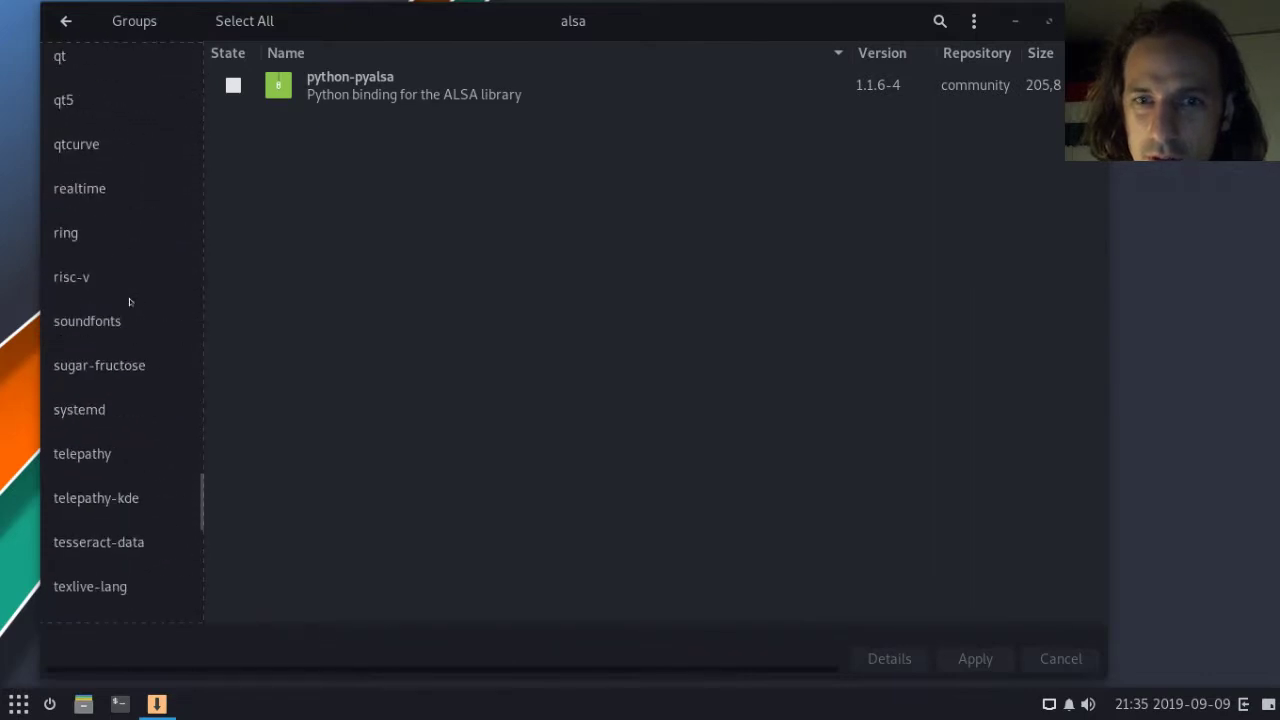
pyautogui.click(139, 407)
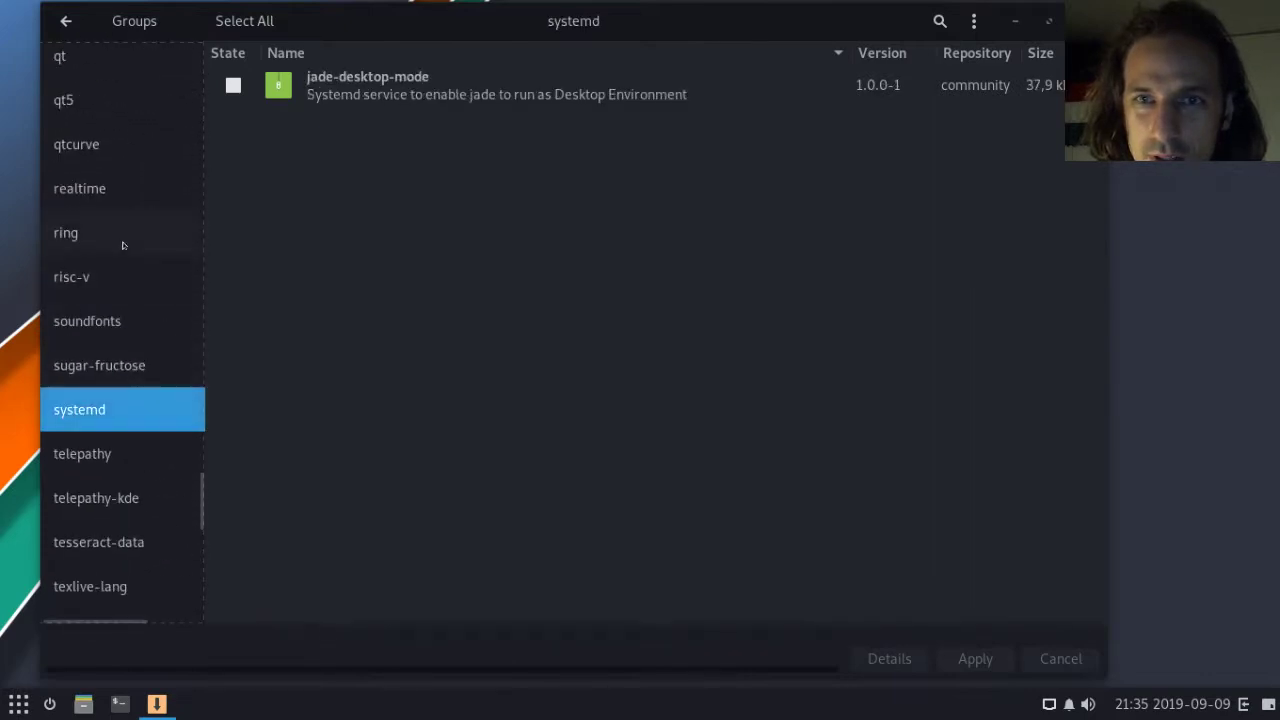
pyautogui.click(123, 243)
pyautogui.scroll(5, 131, 356)
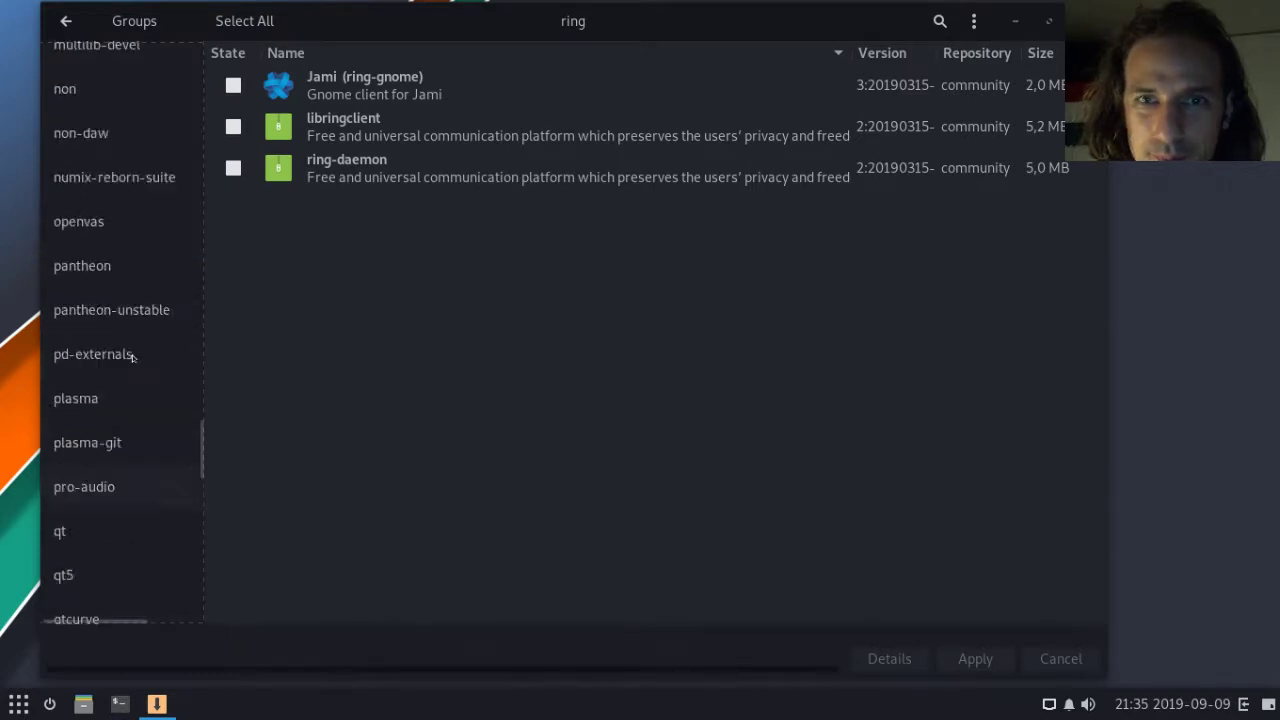
pyautogui.scroll(4, 131, 356)
pyautogui.click(66, 20)
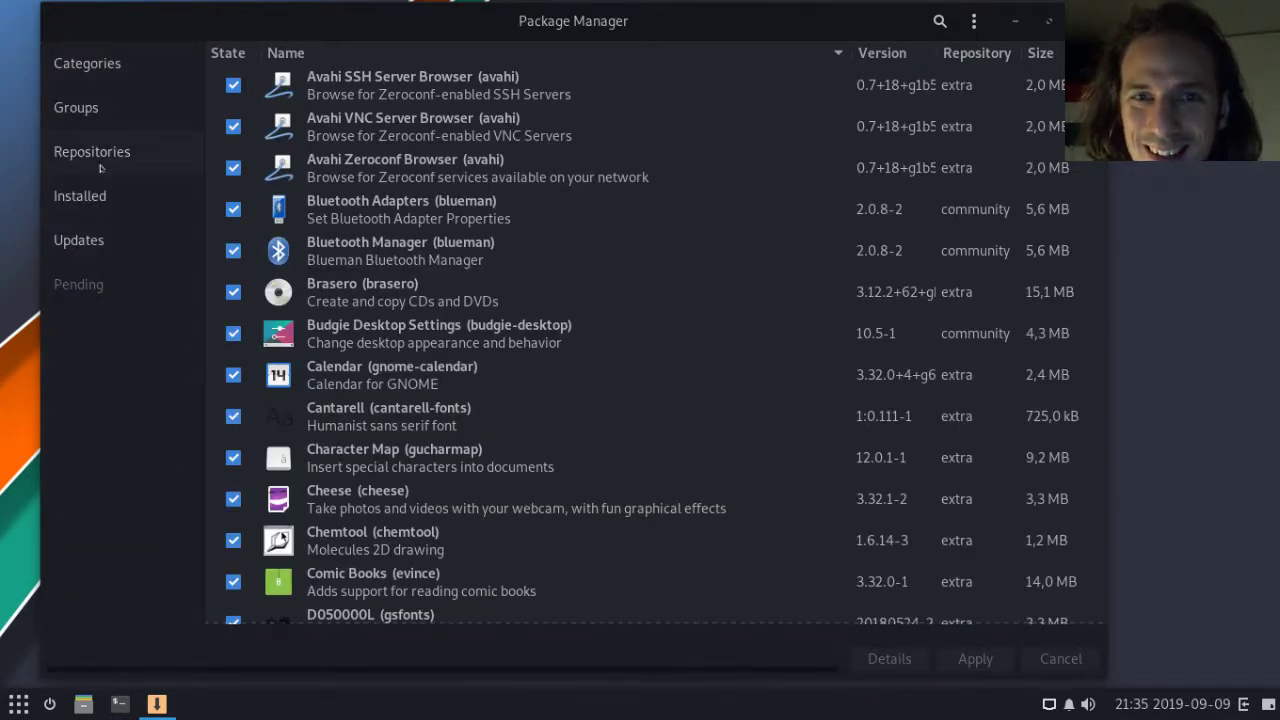
# Browse the Accessories, Internet and Graphics categories.
pyautogui.click(100, 78)
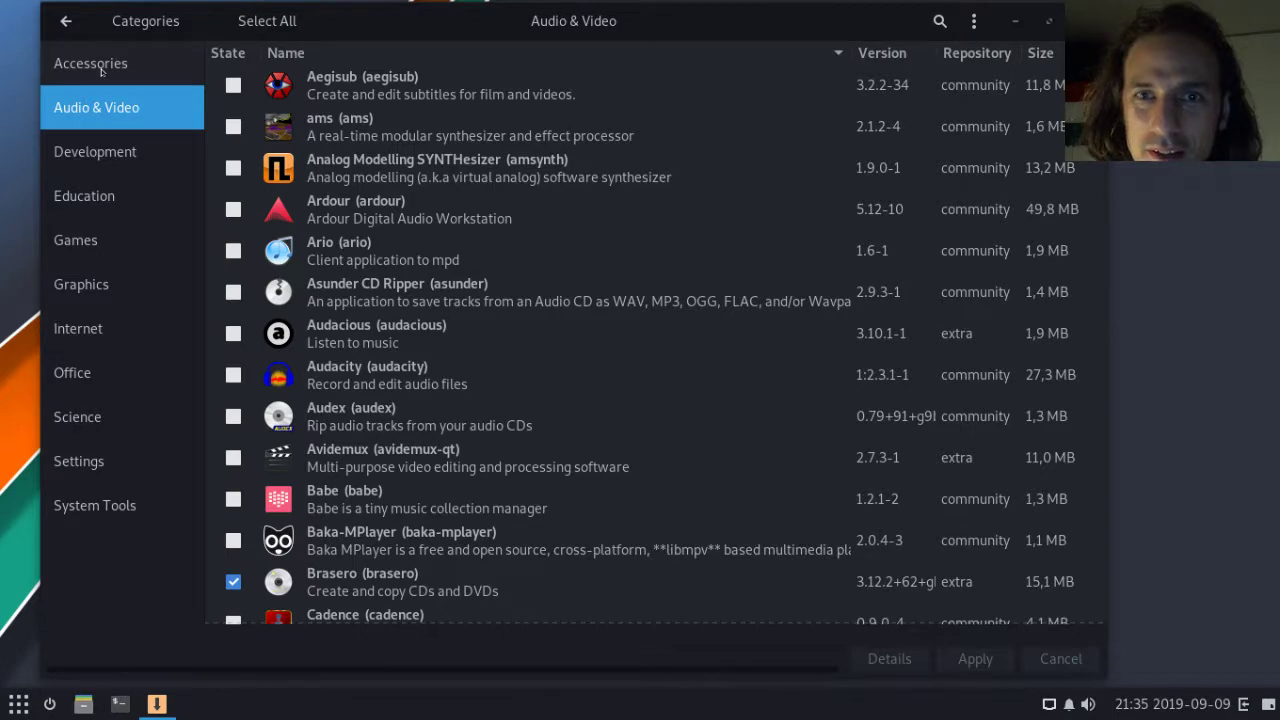
pyautogui.click(100, 66)
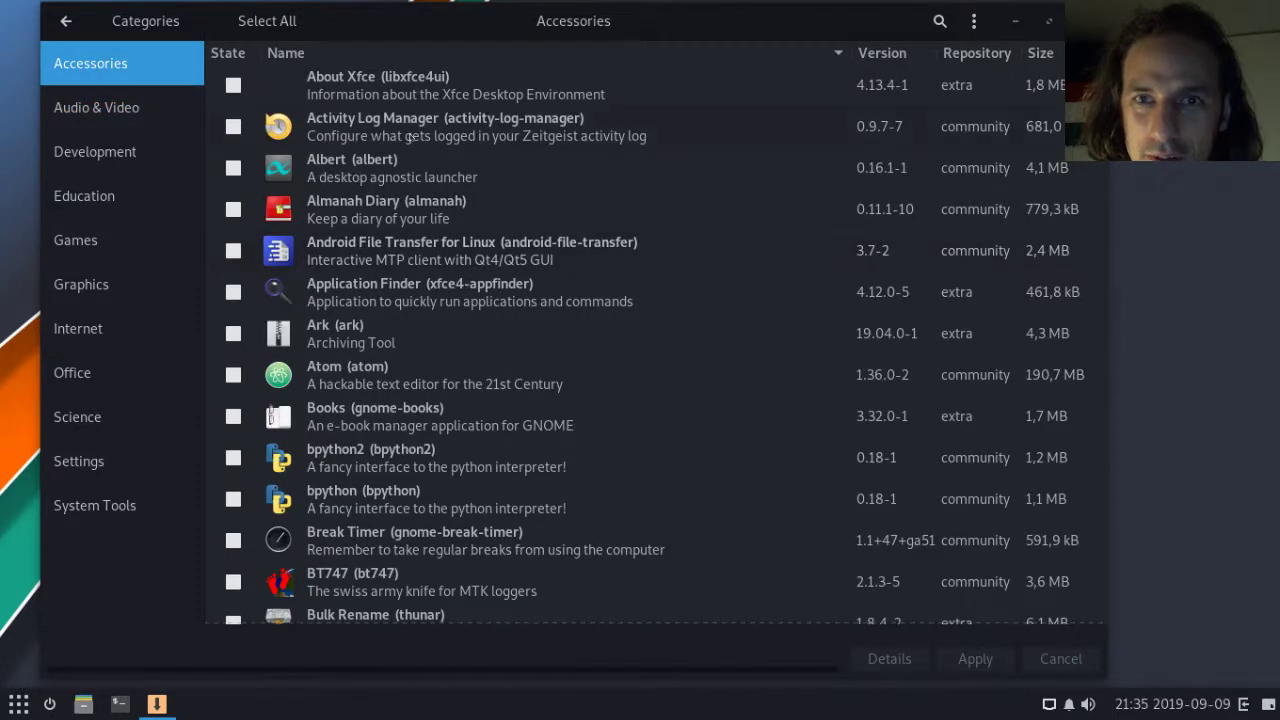
pyautogui.scroll(-10, 450, 250)
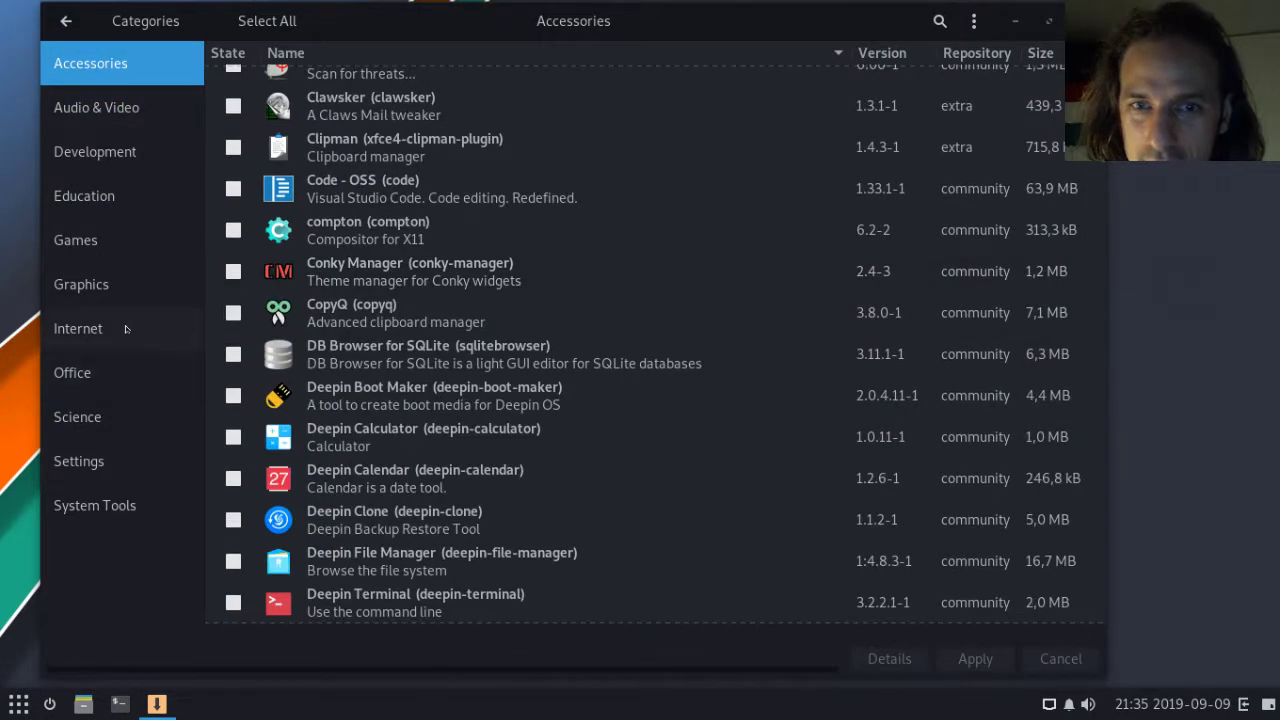
pyautogui.click(126, 328)
pyautogui.scroll(-15, 455, 302)
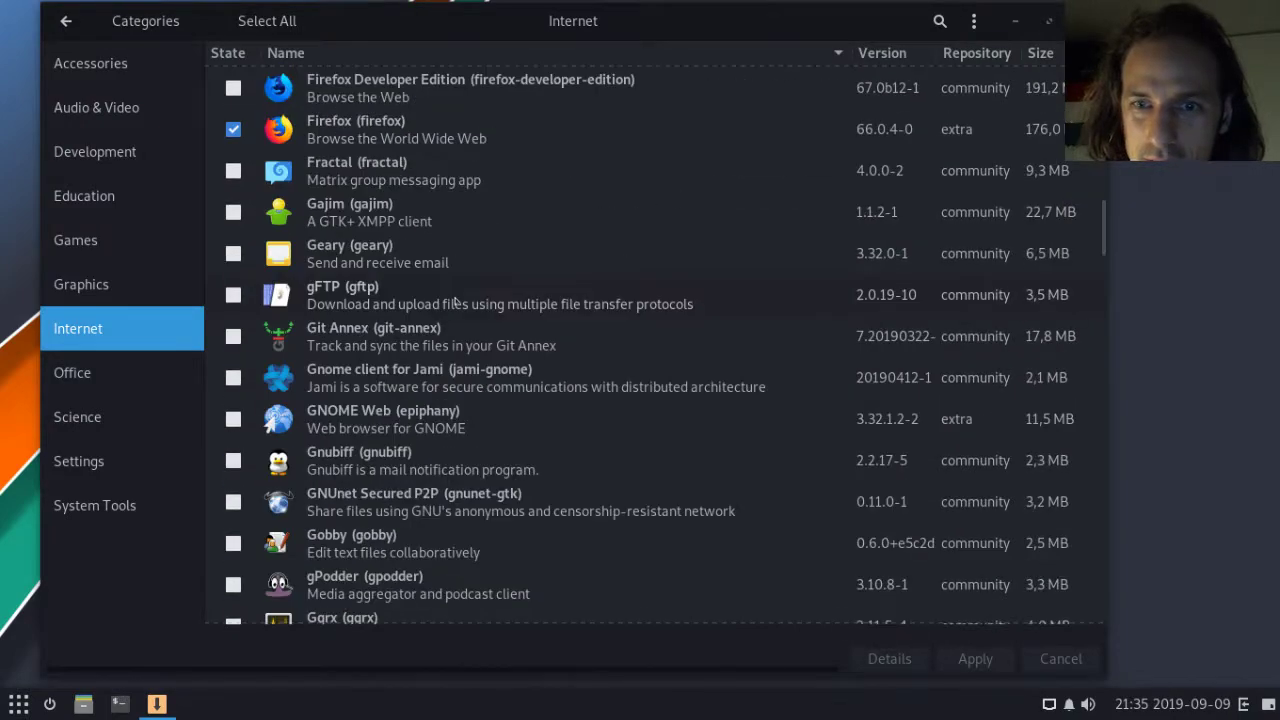
pyautogui.scroll(-10, 455, 302)
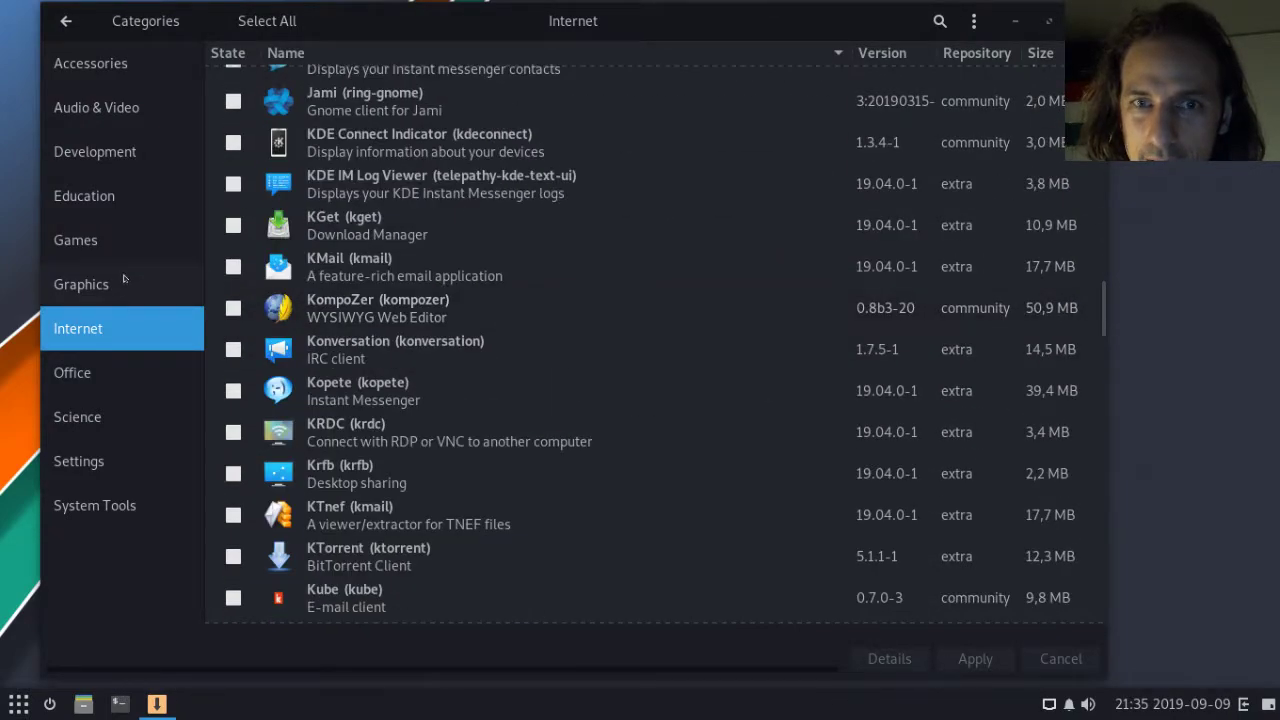
pyautogui.click(126, 280)
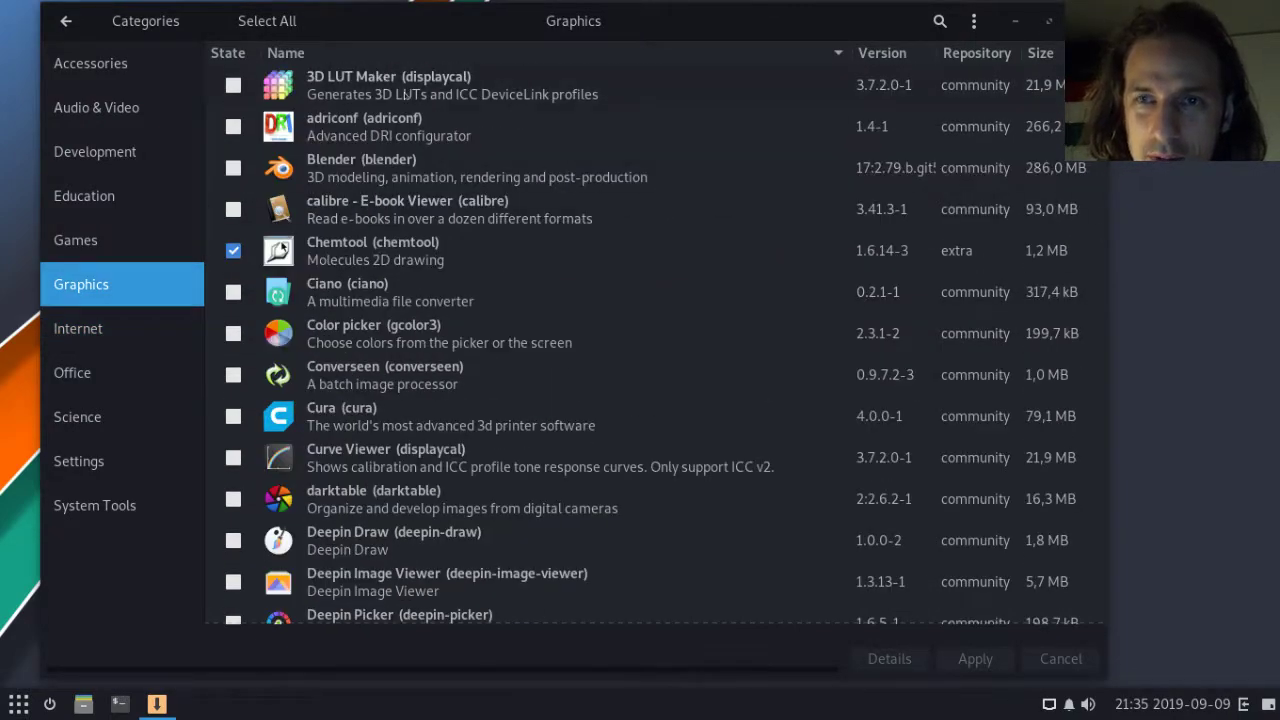
# Scroll through the Graphics packages and open, then dismiss, Geeqie's context menu.
pyautogui.scroll(-1, 452, 450)
pyautogui.scroll(-7, 452, 450)
pyautogui.scroll(7, 452, 450)
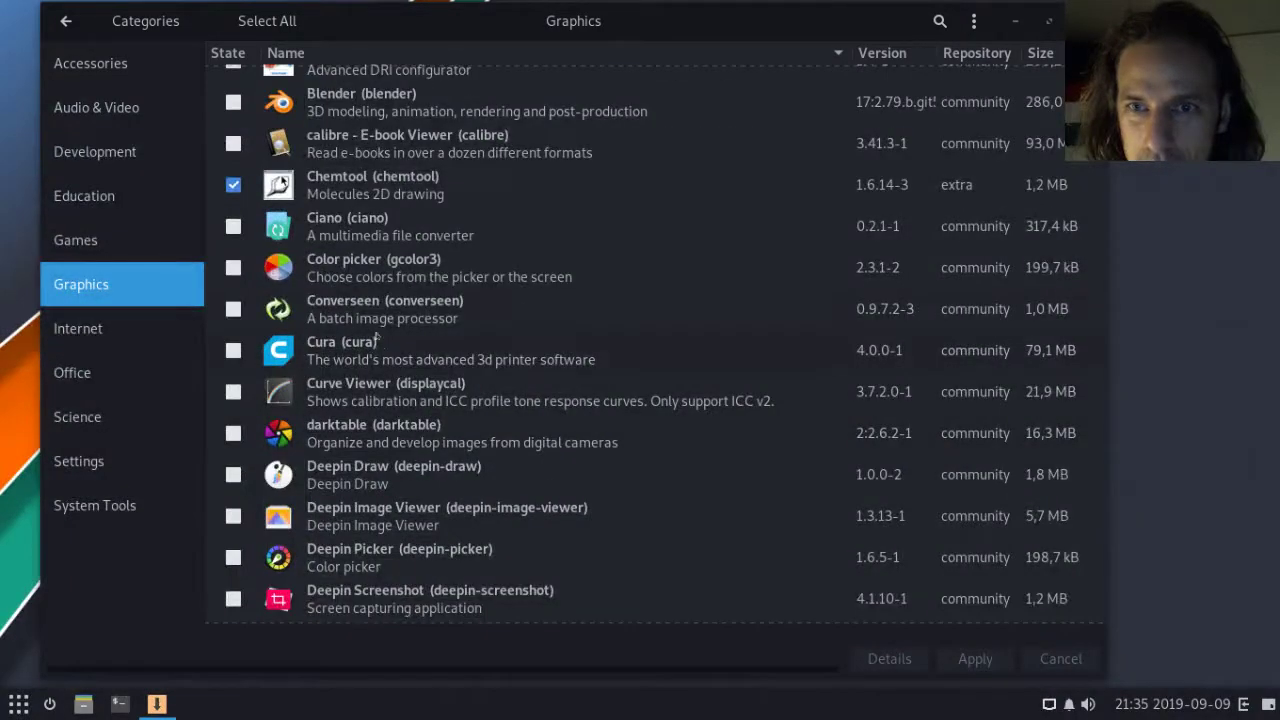
pyautogui.scroll(-5, 384, 446)
pyautogui.scroll(-5, 384, 446)
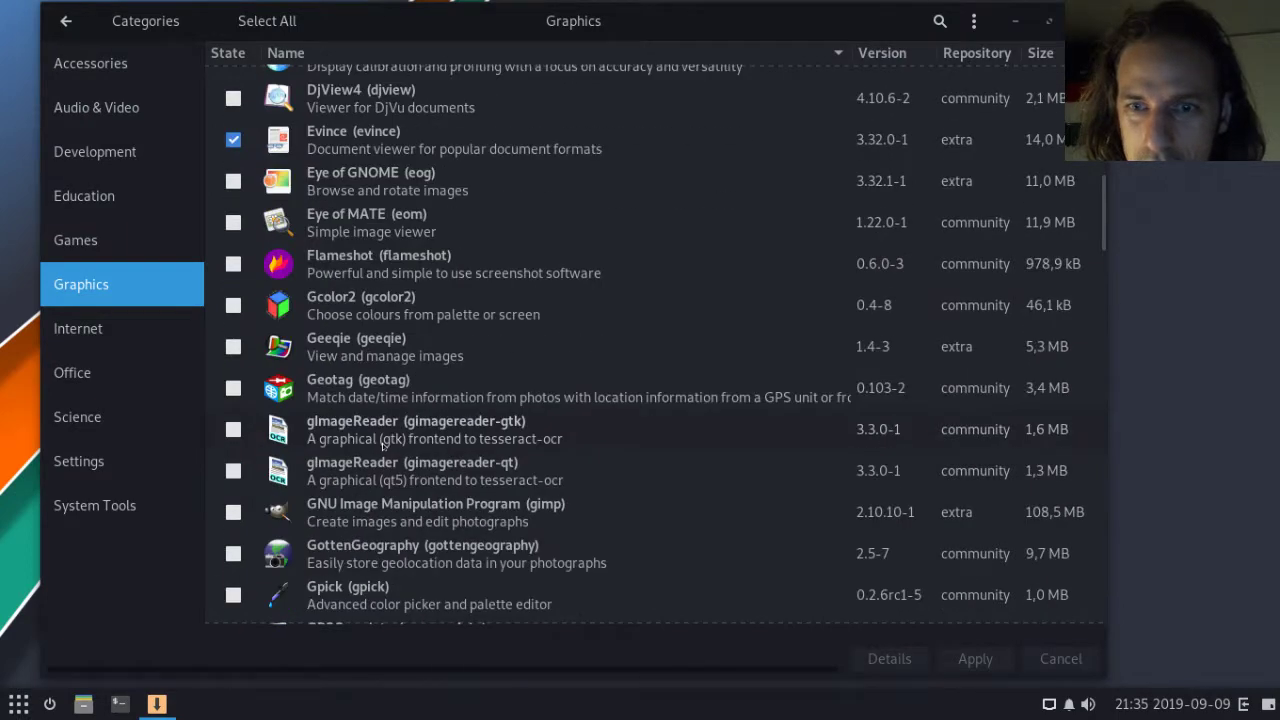
pyautogui.rightClick(381, 342)
pyautogui.click(330, 352)
pyautogui.rightClick(402, 350)
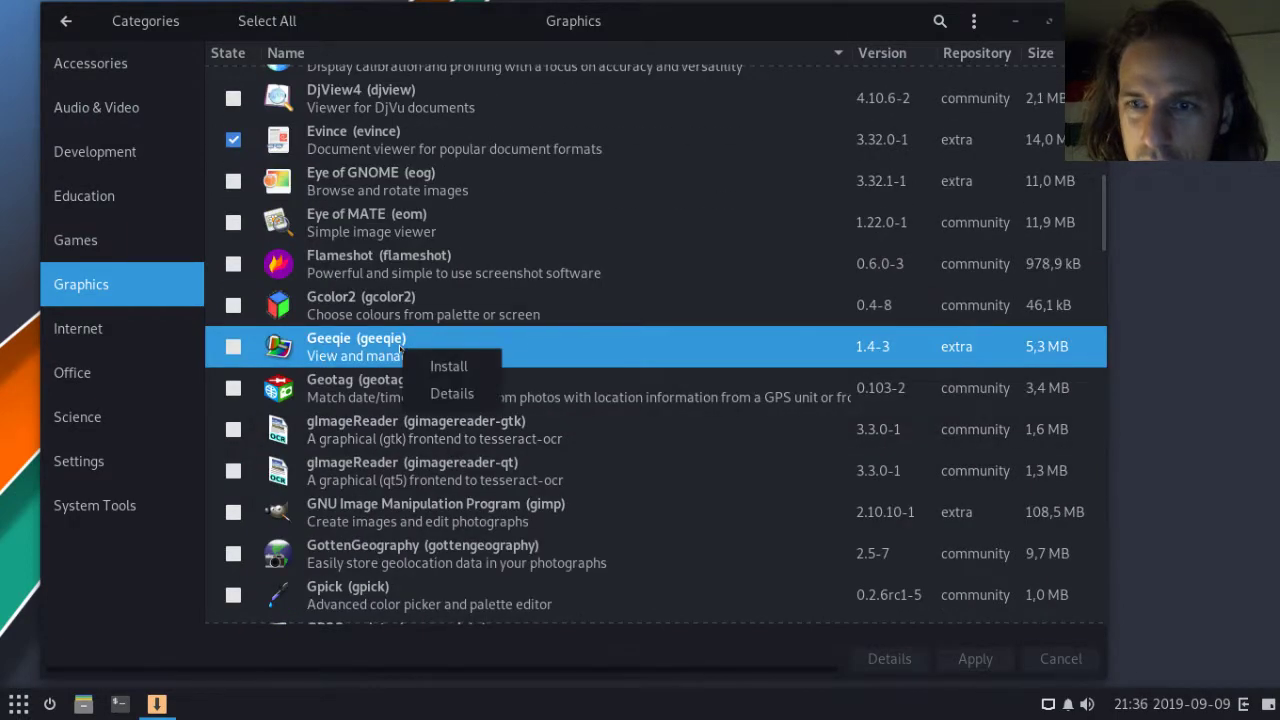
pyautogui.click(452, 393)
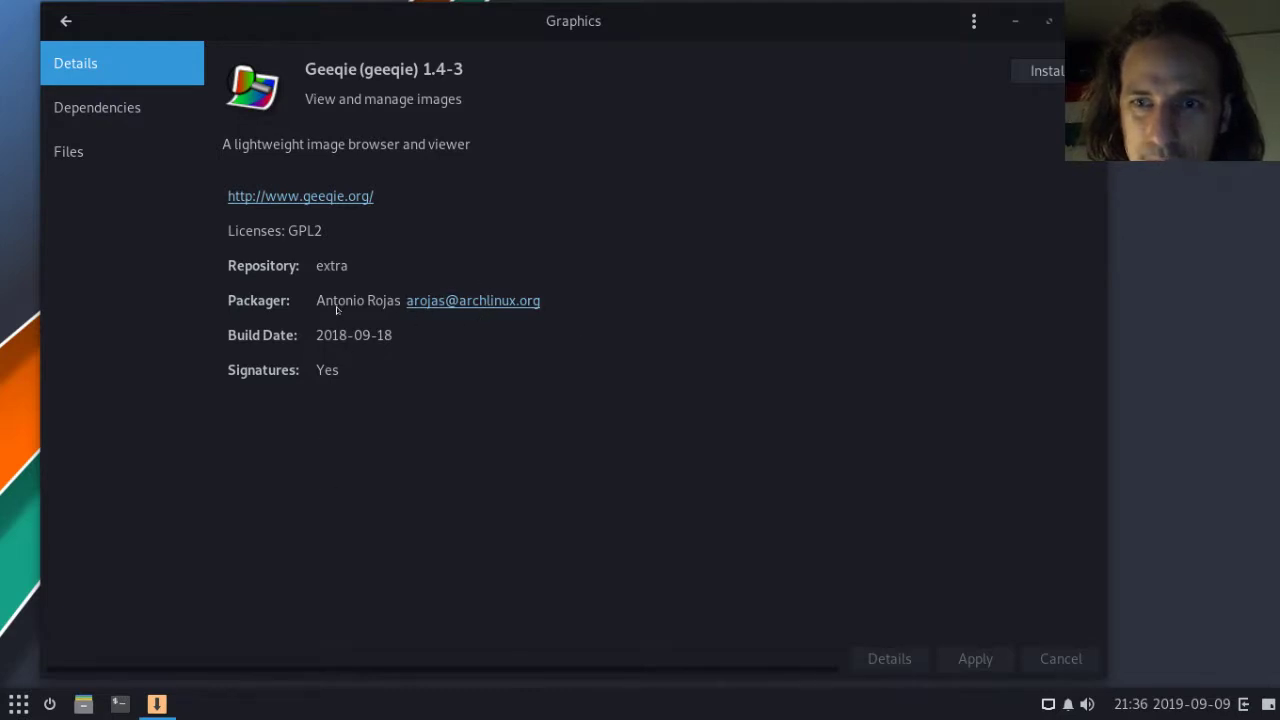
pyautogui.click(130, 118)
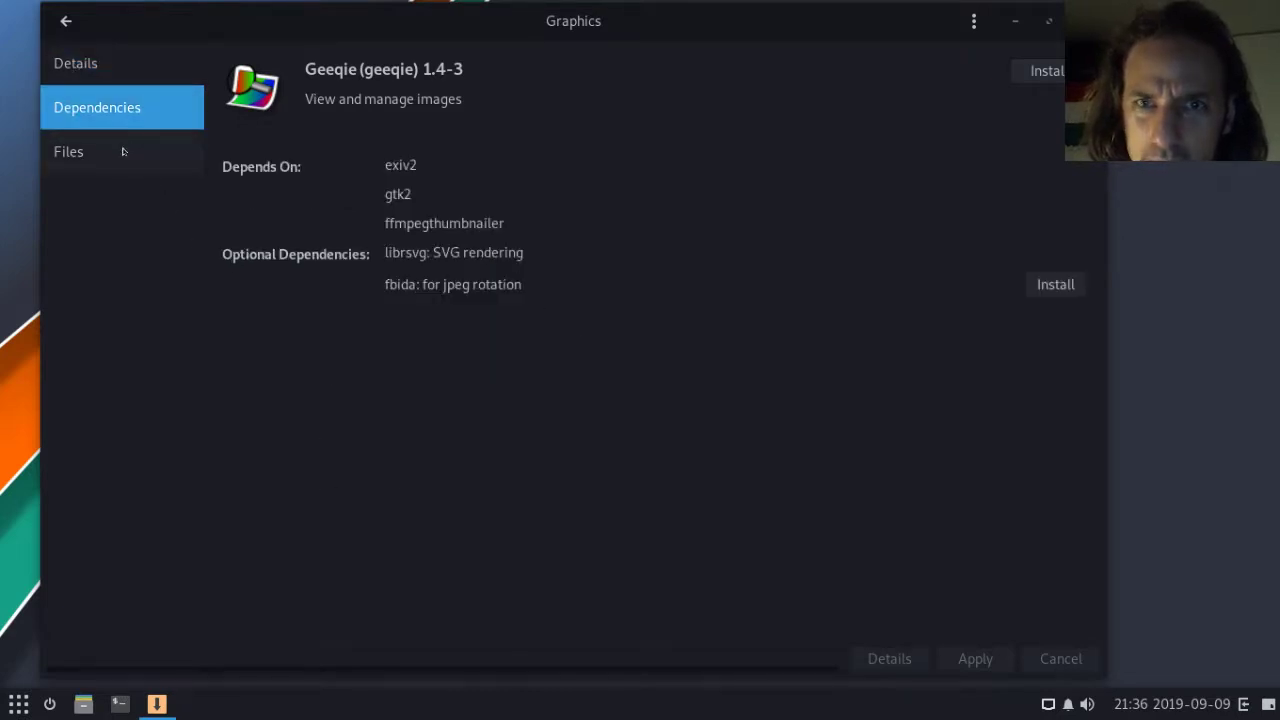
pyautogui.click(124, 151)
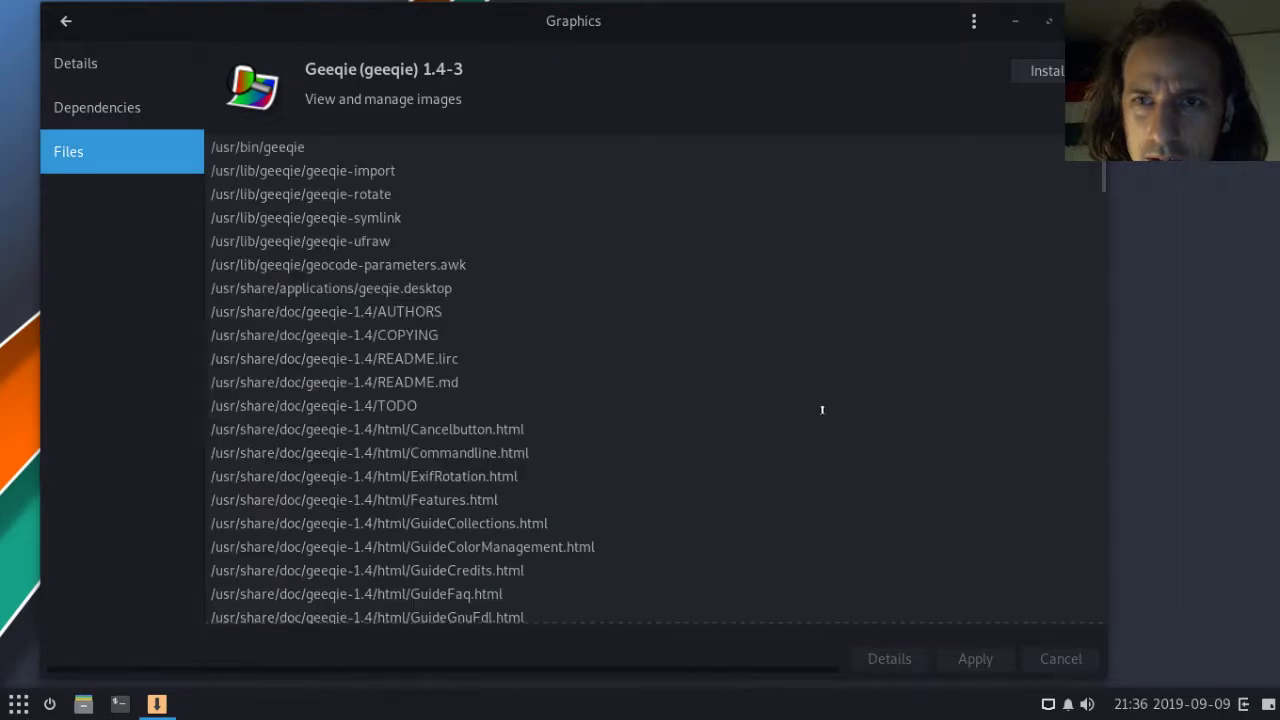
pyautogui.scroll(-3, 317, 172)
pyautogui.click(66, 20)
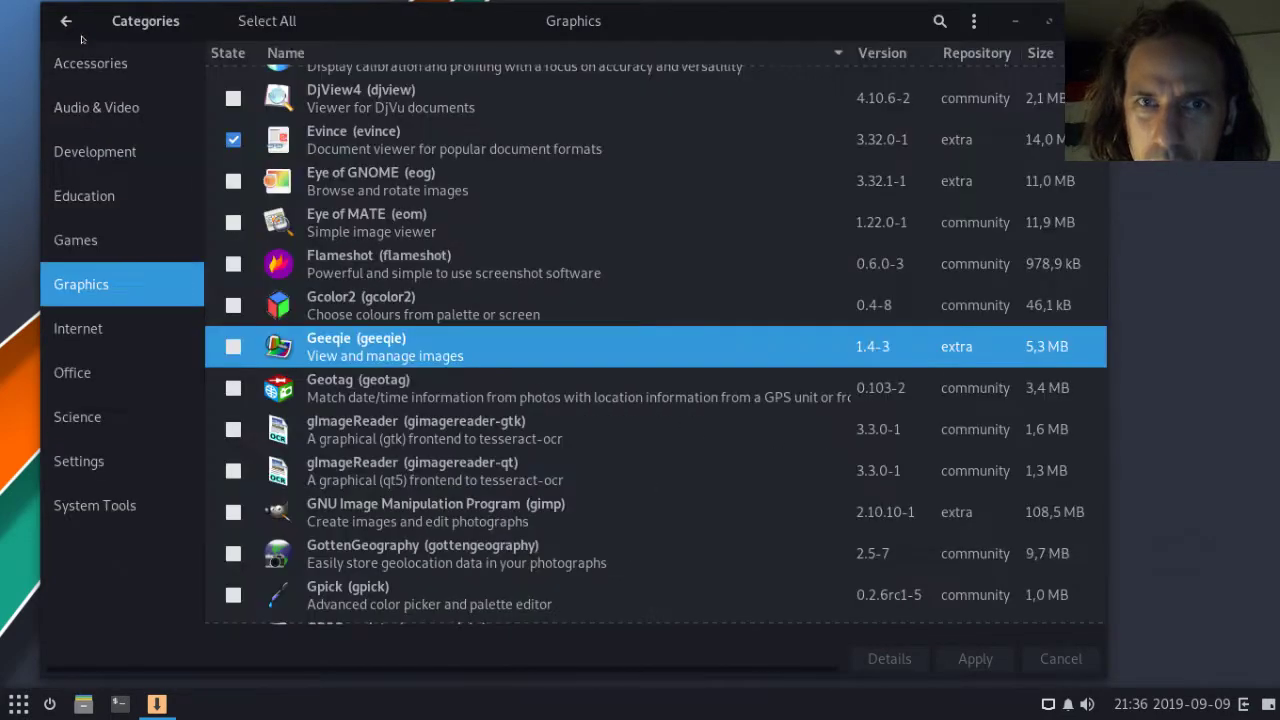
# View the Settings category, then search the packages for 'opera browser'.
pyautogui.click(117, 475)
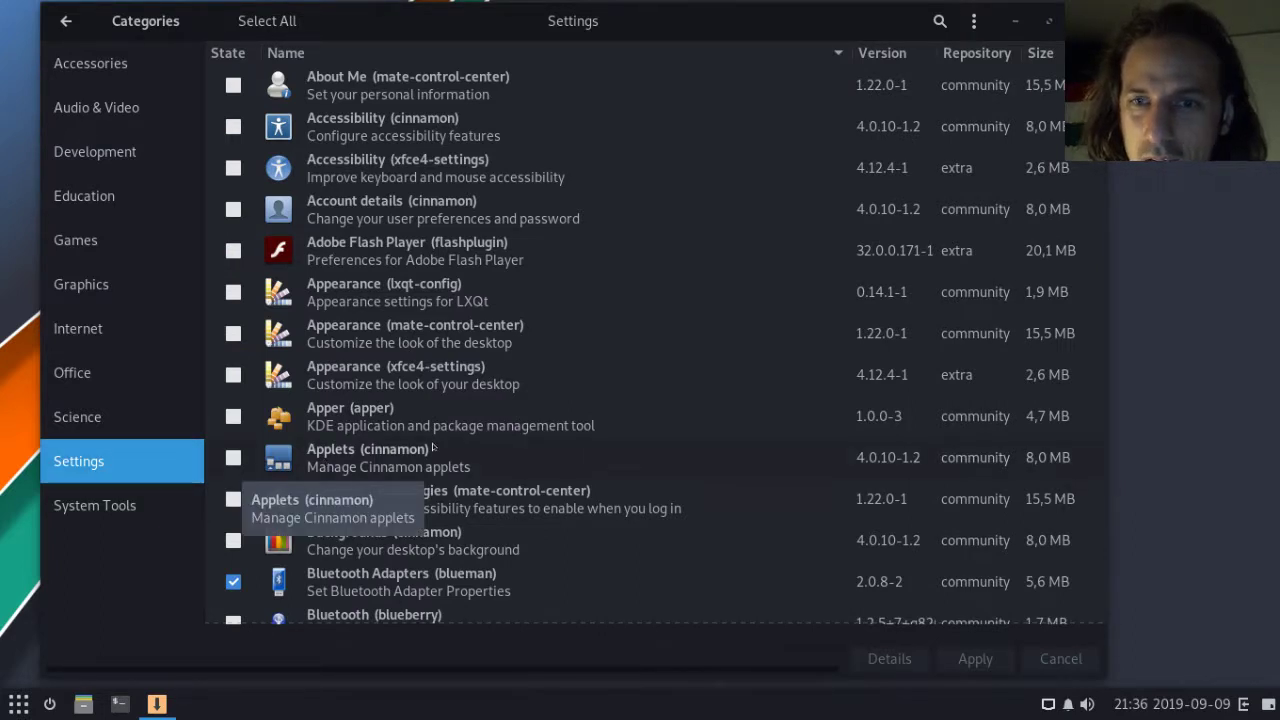
pyautogui.scroll(-15, 432, 446)
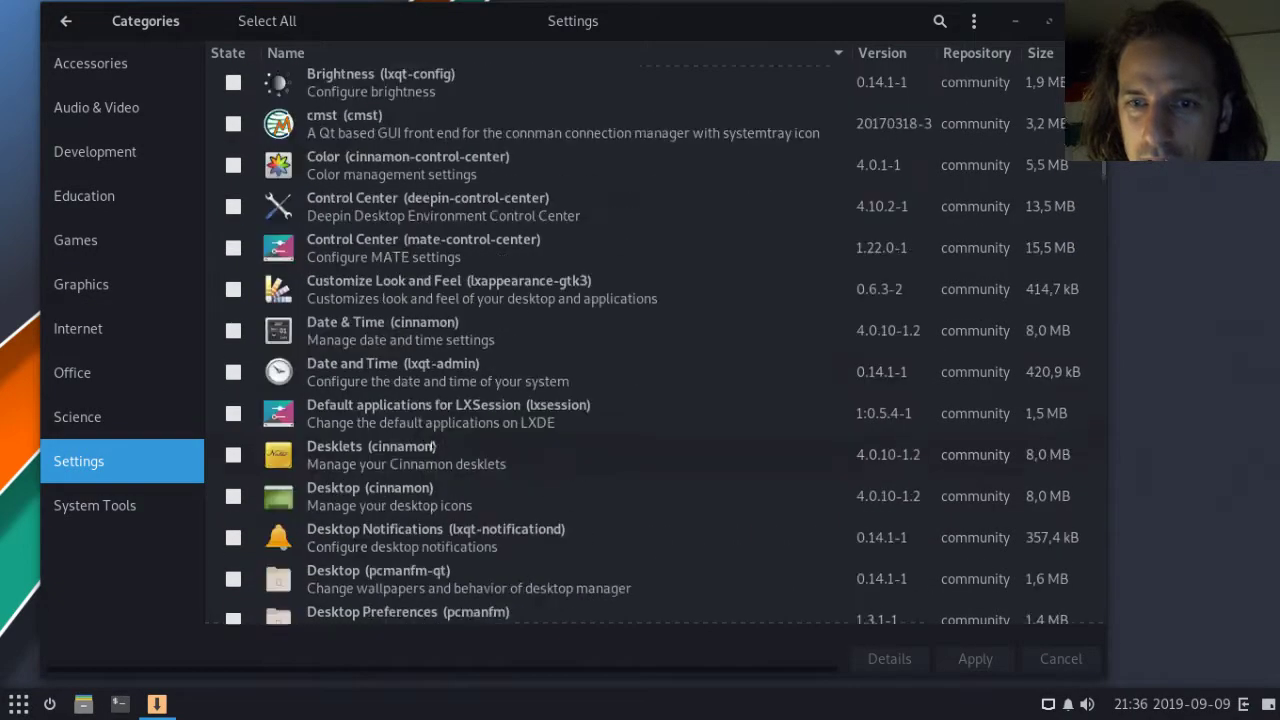
pyautogui.scroll(-8, 432, 446)
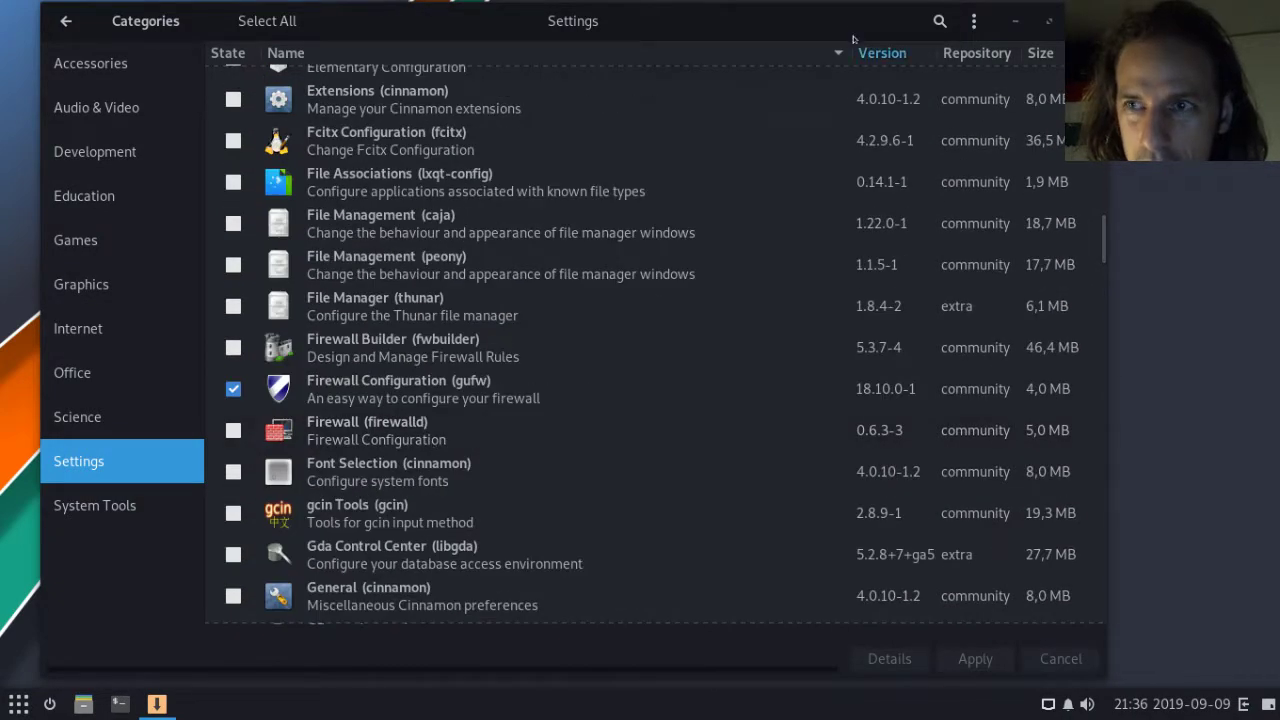
pyautogui.click(930, 21)
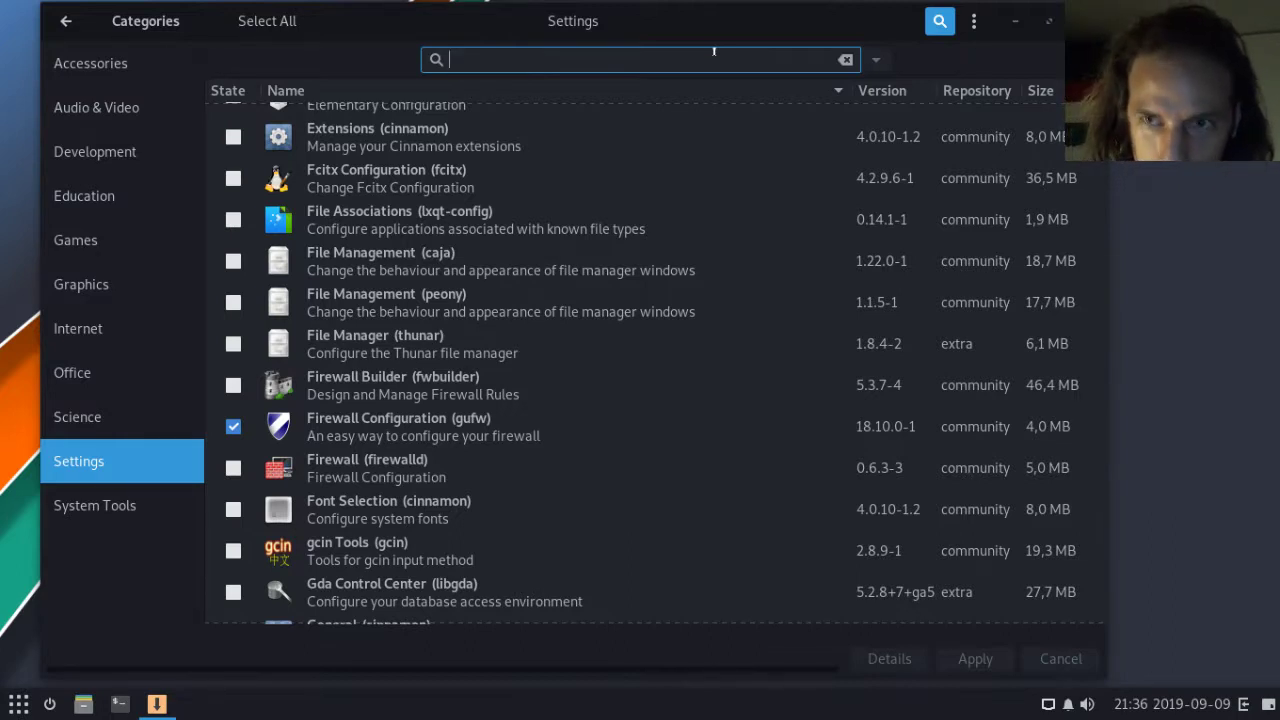
pyautogui.write('opera b')
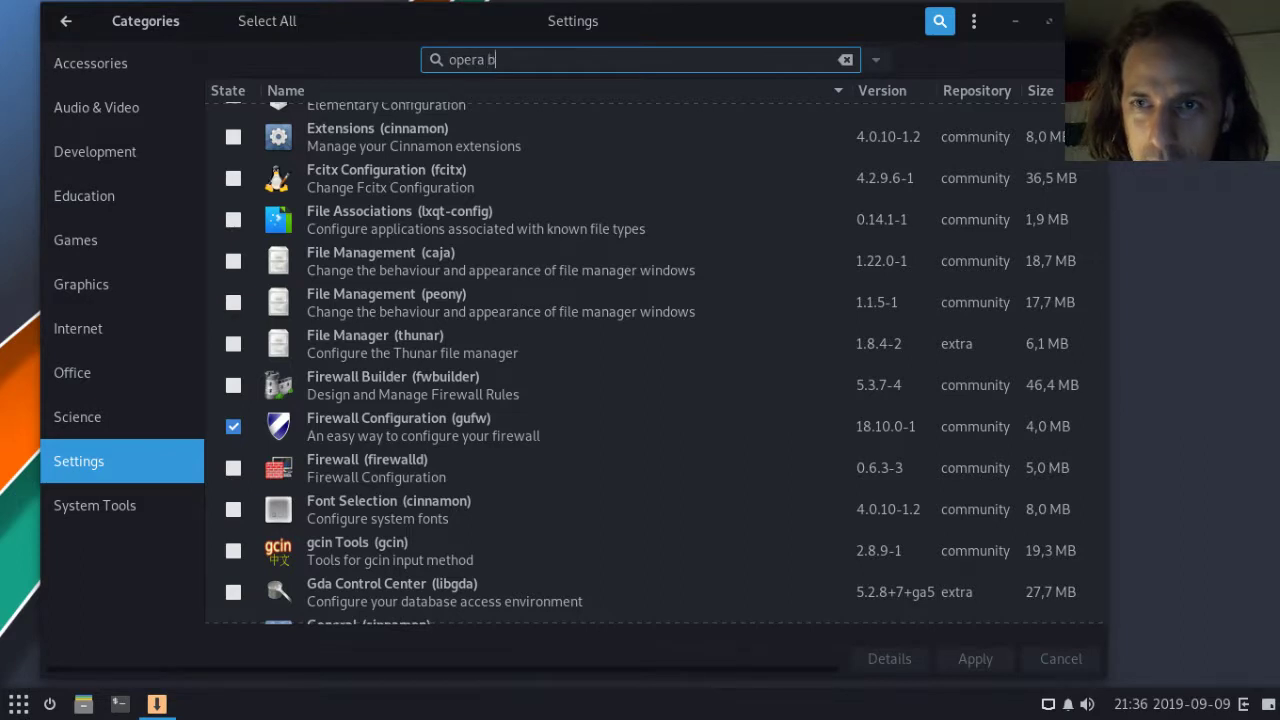
pyautogui.write('rowser')
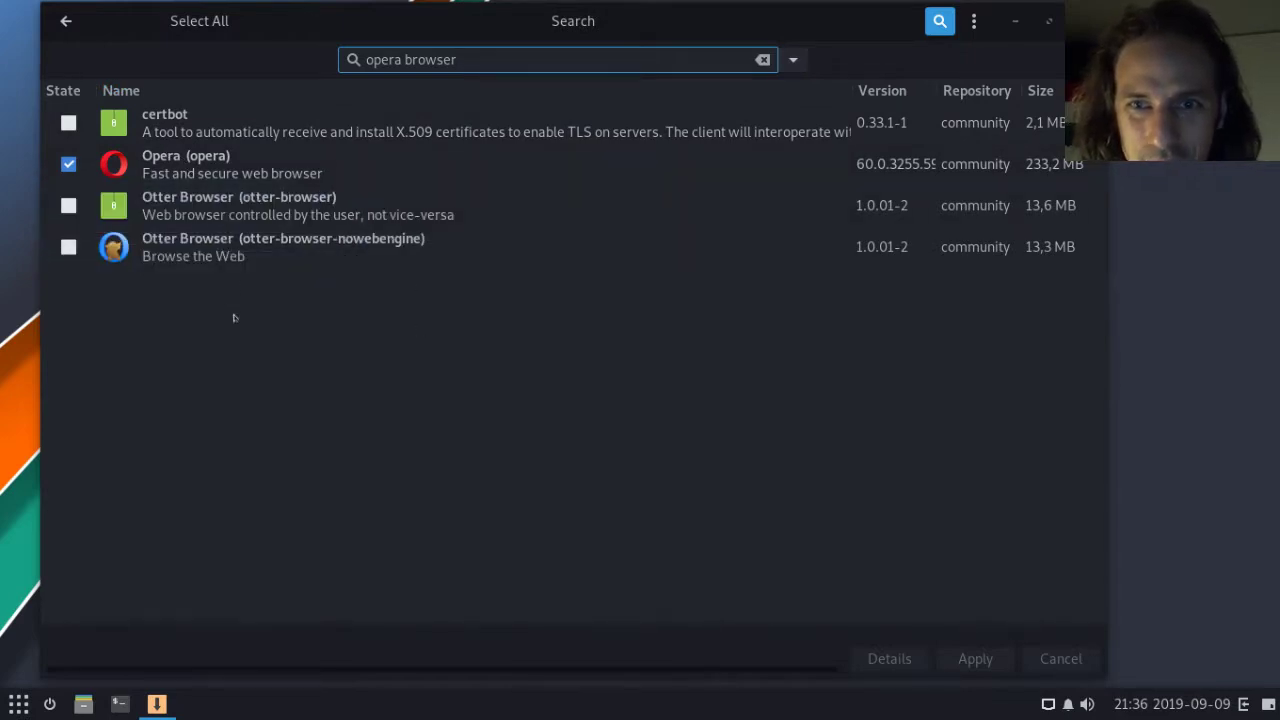
# Confirm Opera appears among the installed Internet apps, then leave the search results.
pyautogui.click(18, 703)
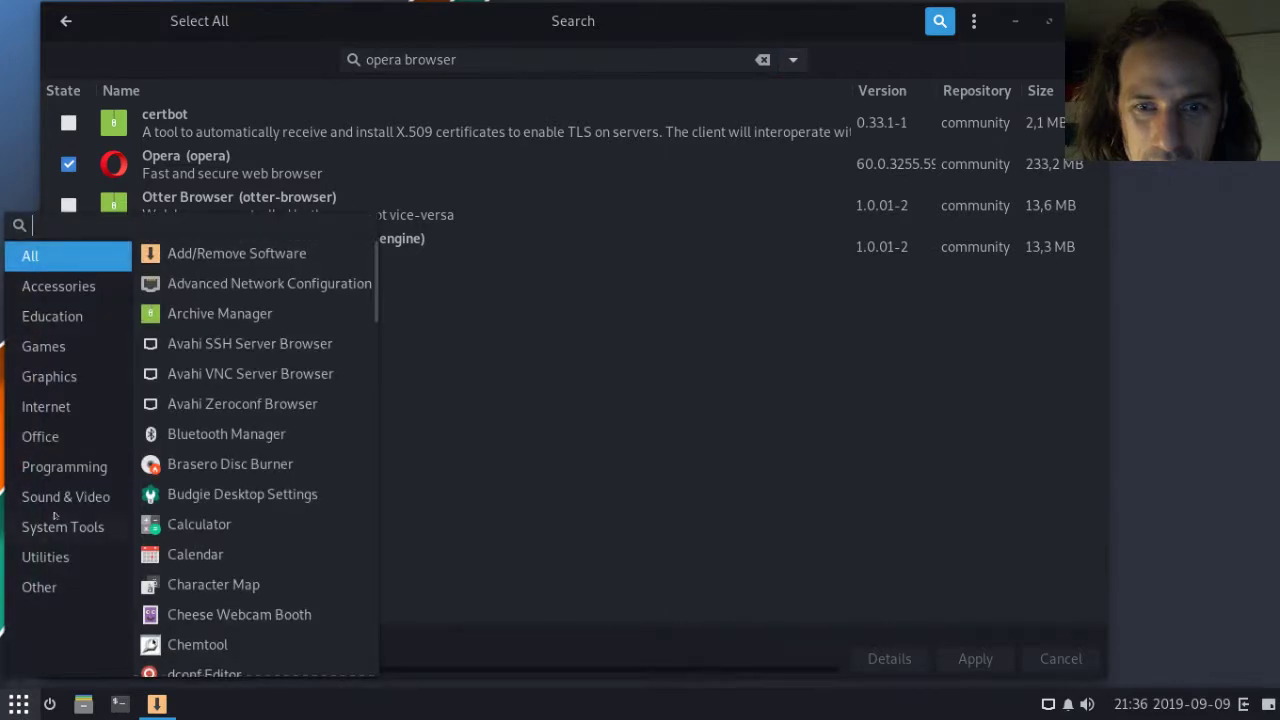
pyautogui.click(77, 418)
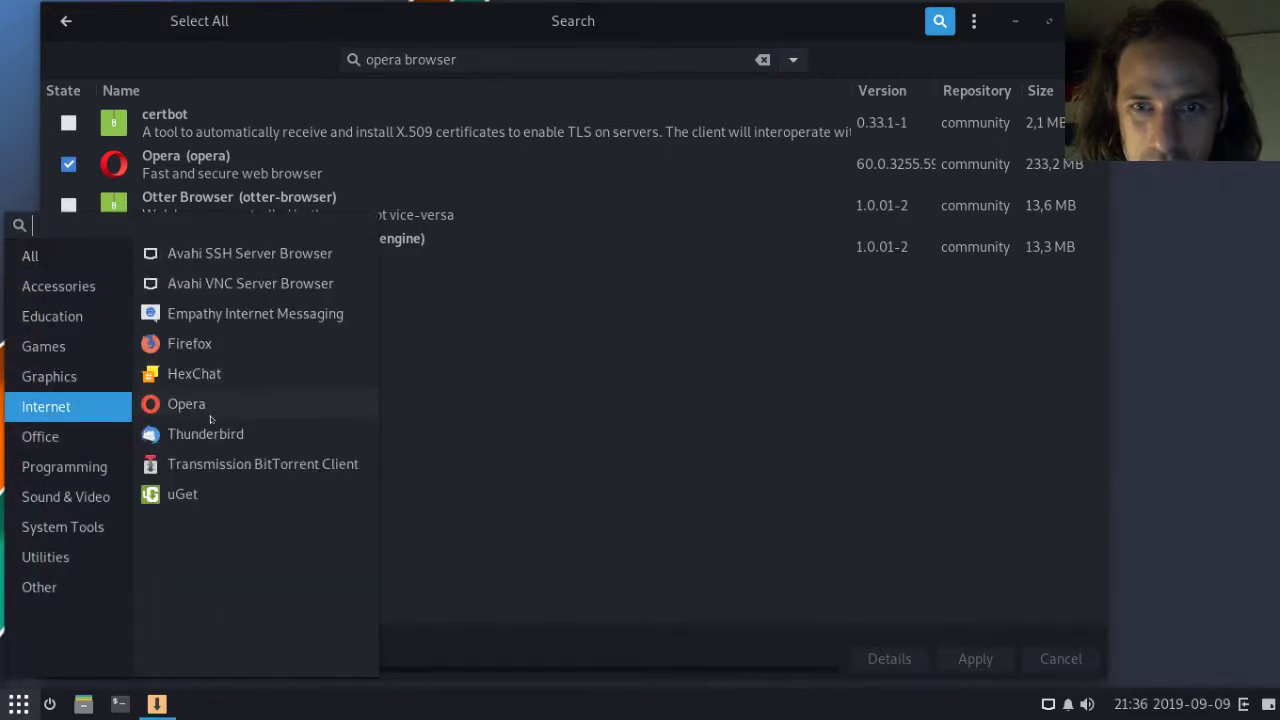
pyautogui.click(517, 434)
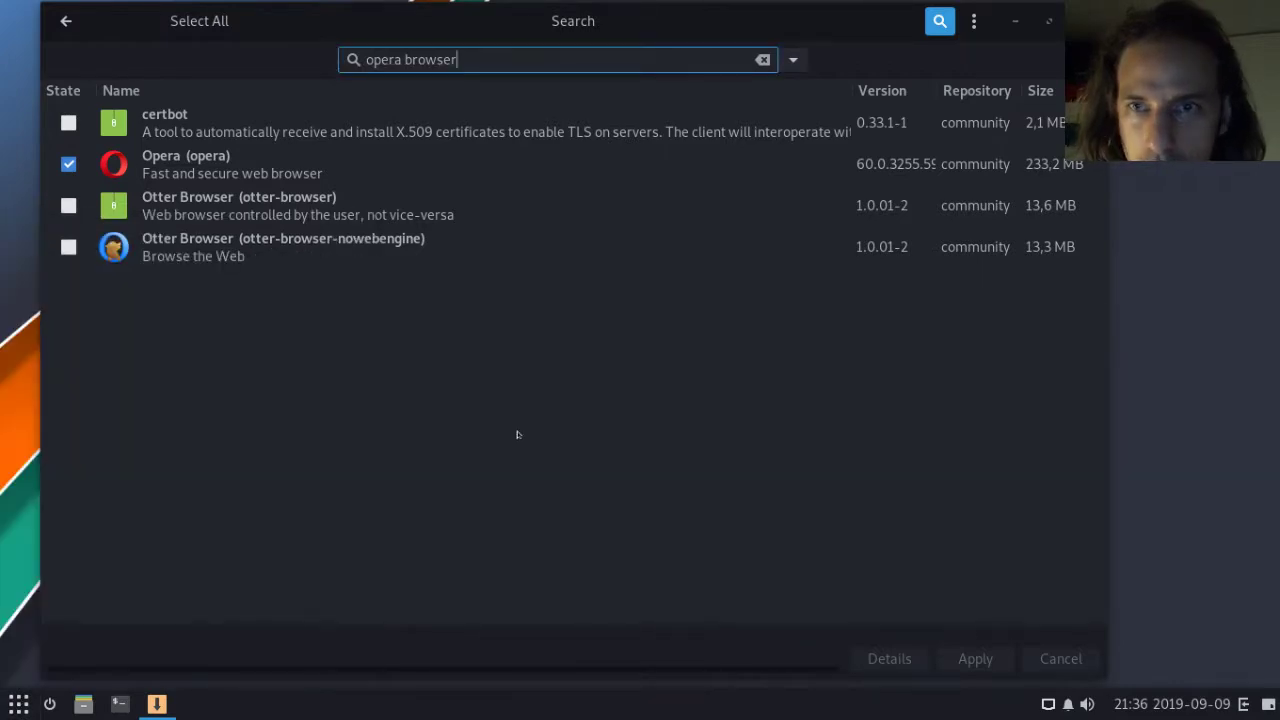
pyautogui.click(65, 21)
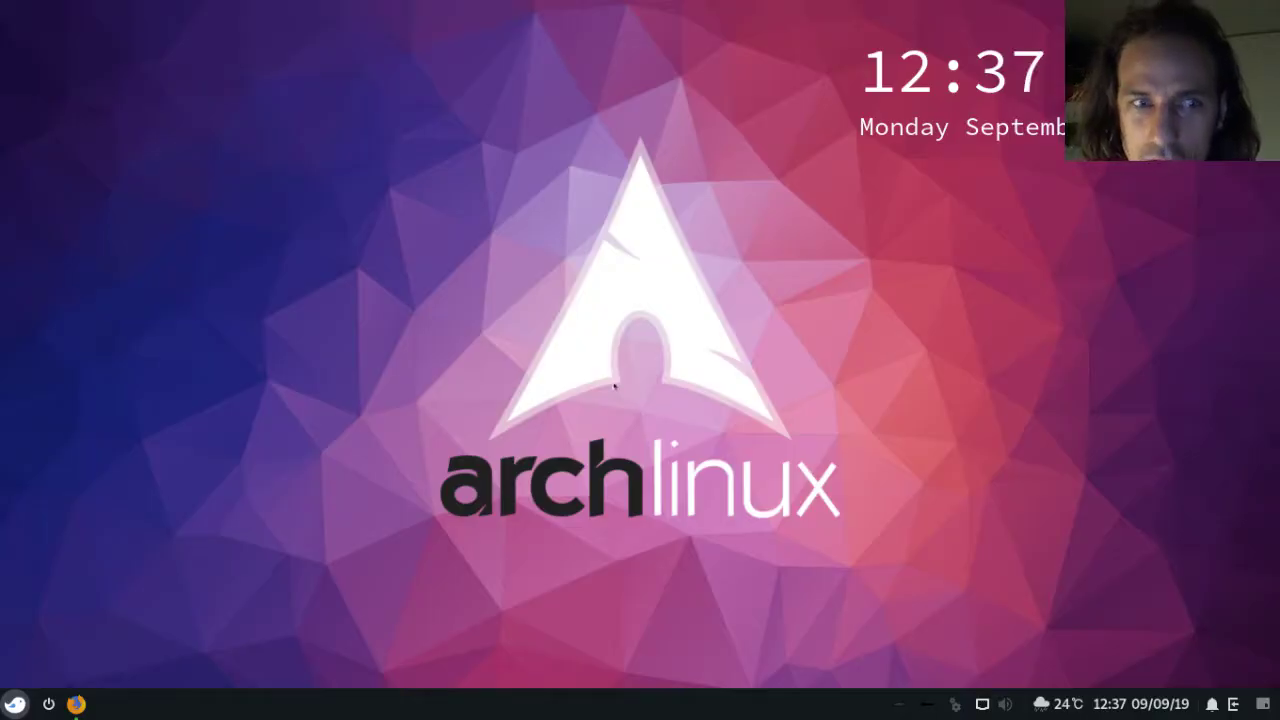
# Bring back Firefox and review the Graphical front-ends list (Apper, Discover, tkPacman) on pacman/Tips and tricks.
pyautogui.click(76, 704)
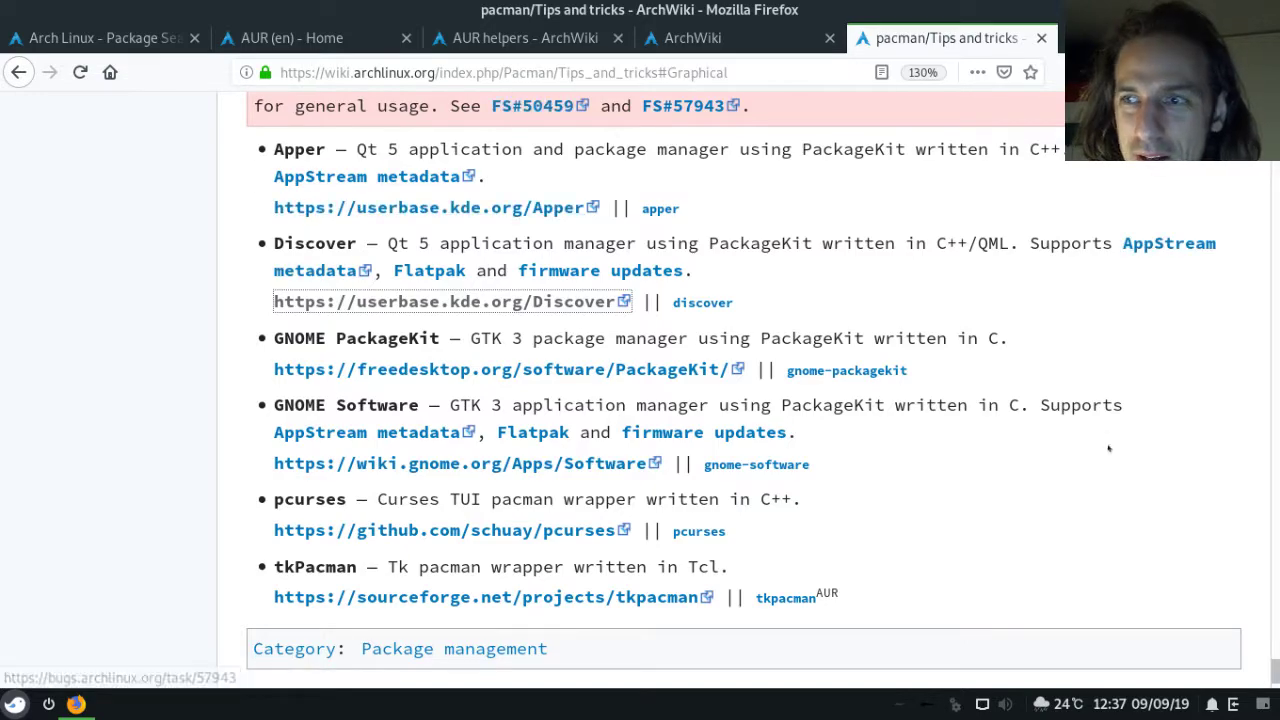
pyautogui.scroll(5, 943, 440)
pyautogui.scroll(-4, 943, 440)
pyautogui.scroll(-1, 943, 437)
pyautogui.scroll(1, 370, 255)
pyautogui.moveTo(260, 108)
pyautogui.mouseDown()
pyautogui.moveTo(425, 95)
pyautogui.moveTo(244, 108)
pyautogui.mouseUp()
pyautogui.click(245, 110)
pyautogui.scroll(2, 258, 143)
pyautogui.scroll(-2, 260, 155)
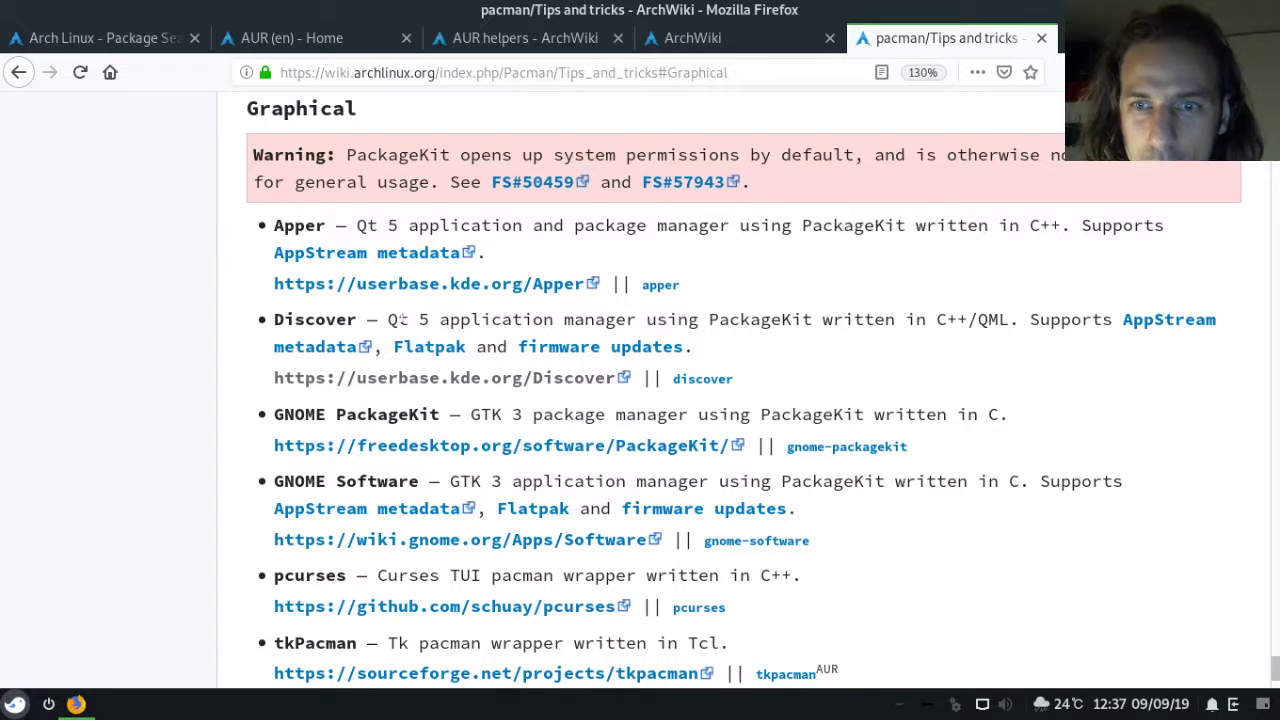
pyautogui.scroll(-3, 413, 342)
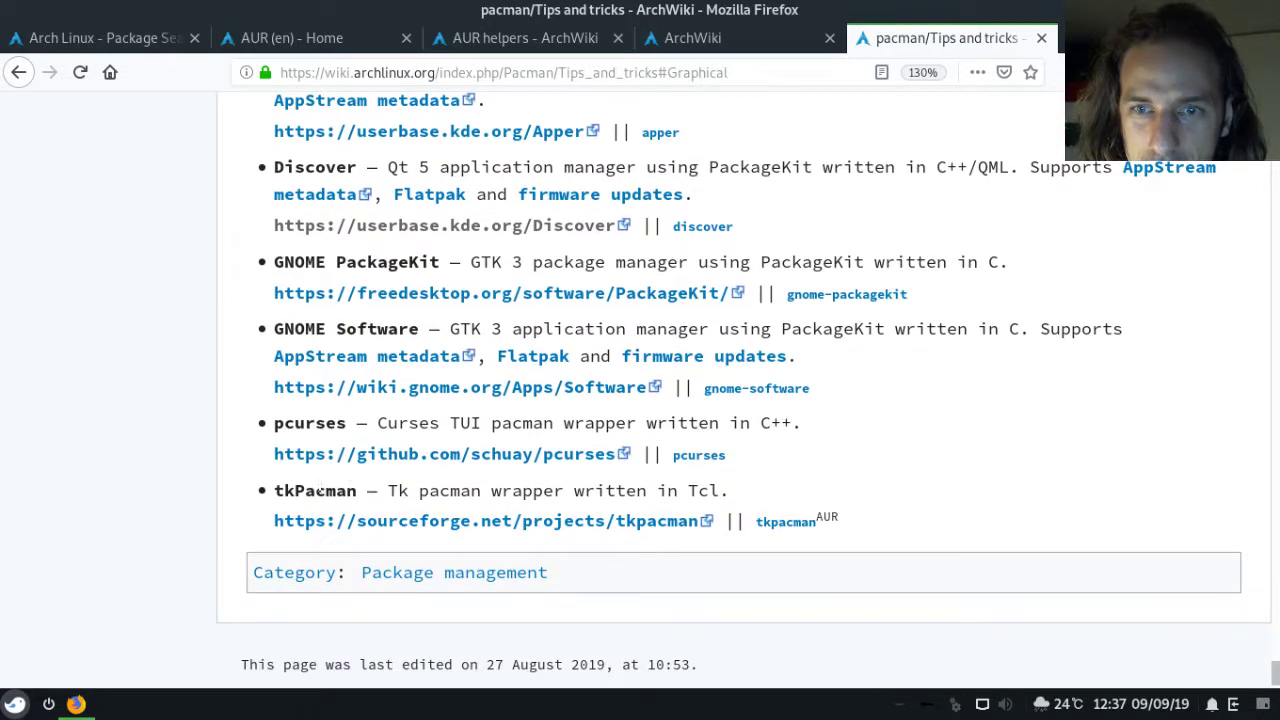
pyautogui.scroll(2, 364, 470)
pyautogui.scroll(-4, 490, 521)
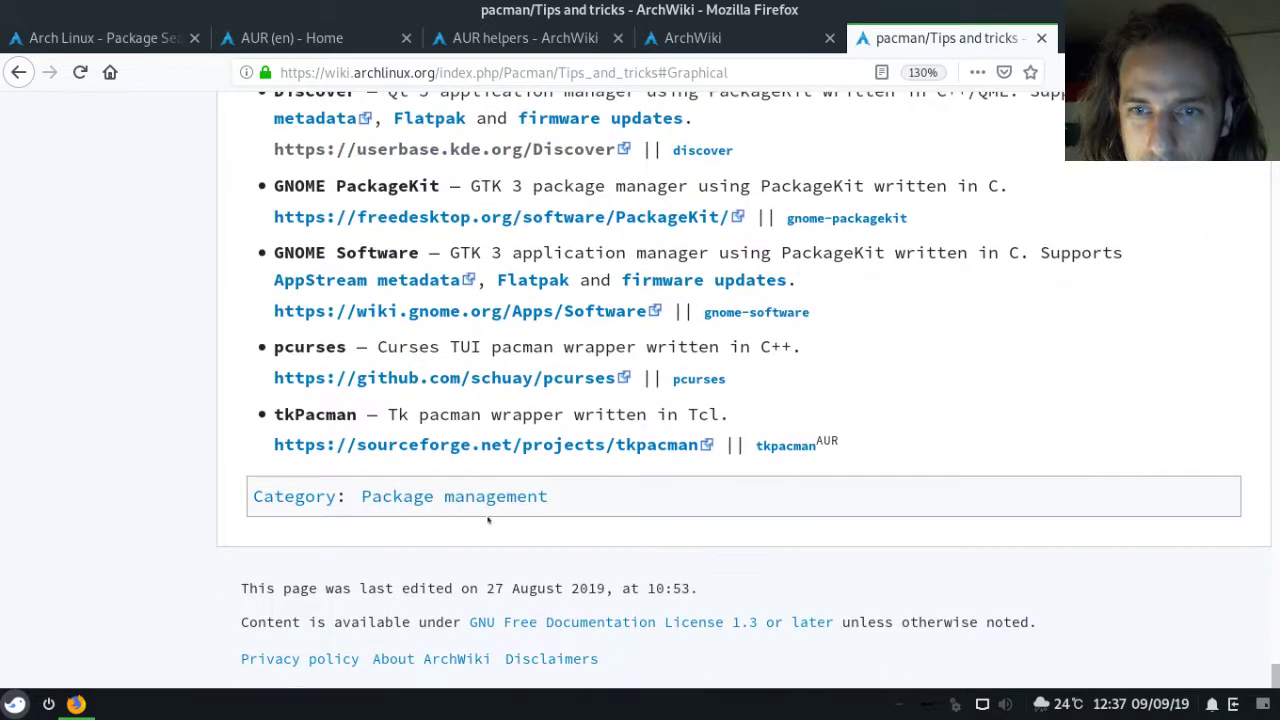
pyautogui.scroll(3, 496, 542)
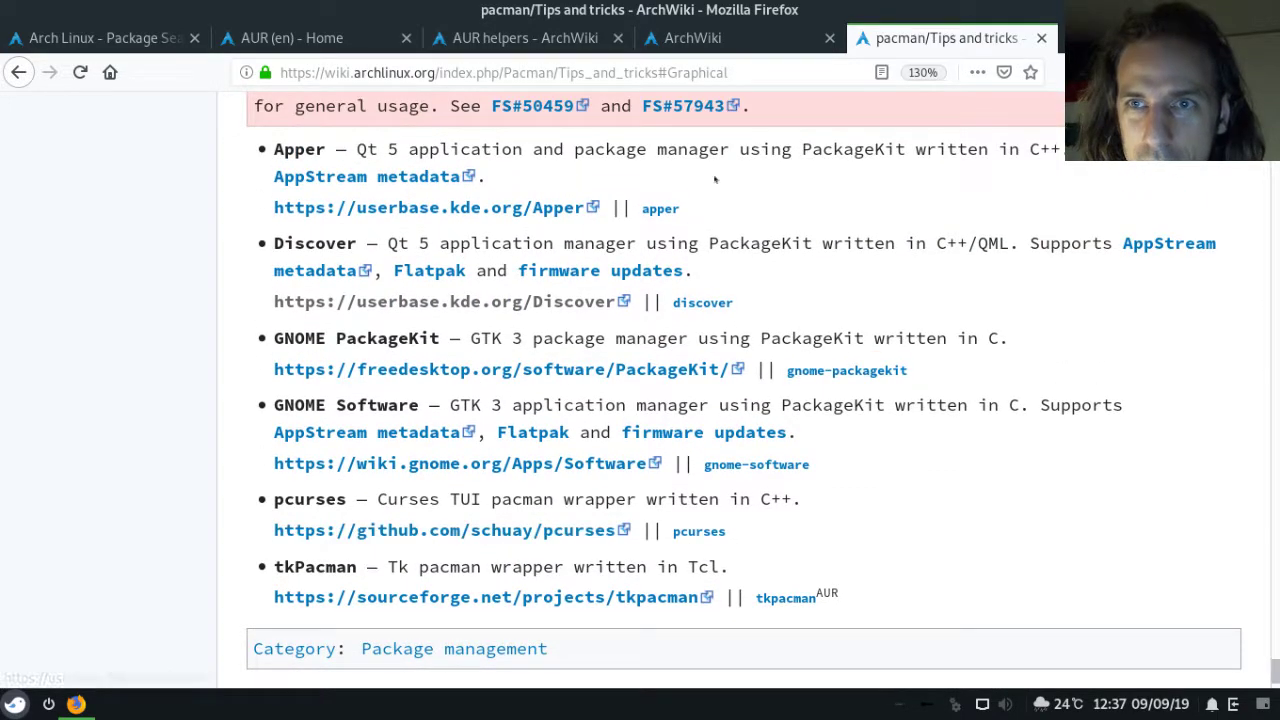
# Switch to the AUR helpers page and scroll to its Graphical section.
pyautogui.click(527, 37)
pyautogui.scroll(-10, 1228, 298)
pyautogui.scroll(-20, 1222, 296)
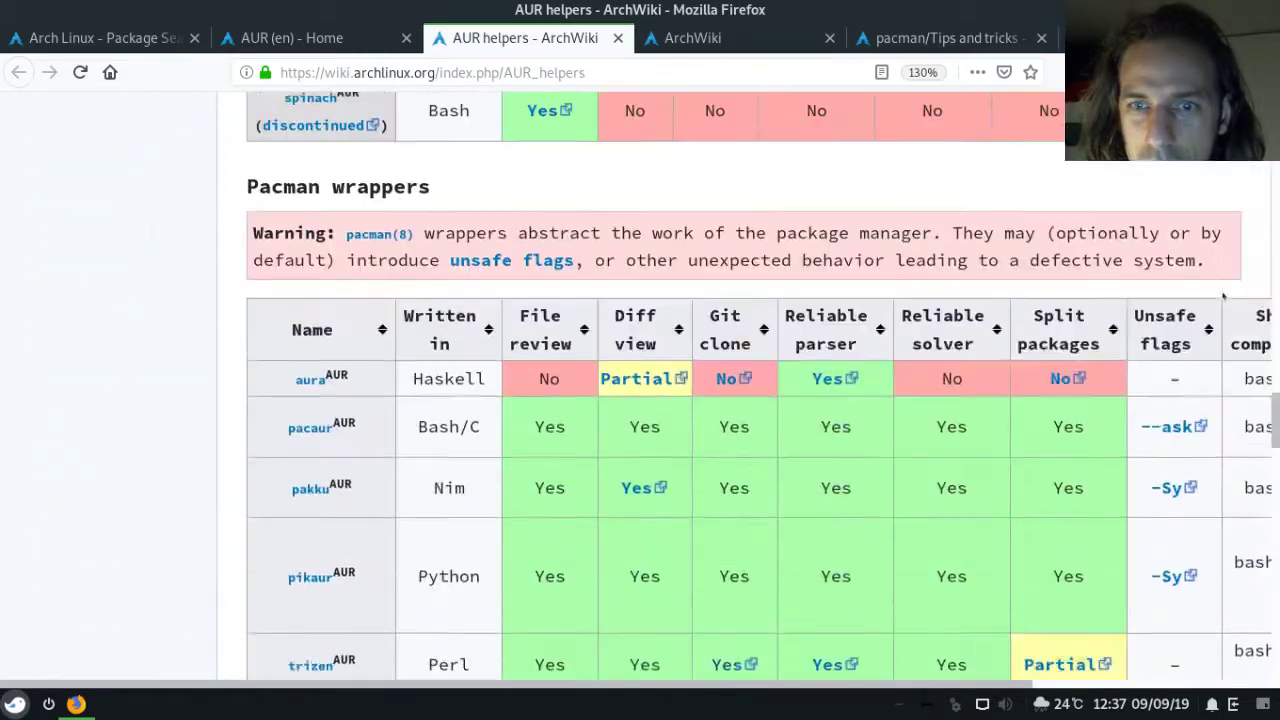
pyautogui.scroll(-4, 1222, 296)
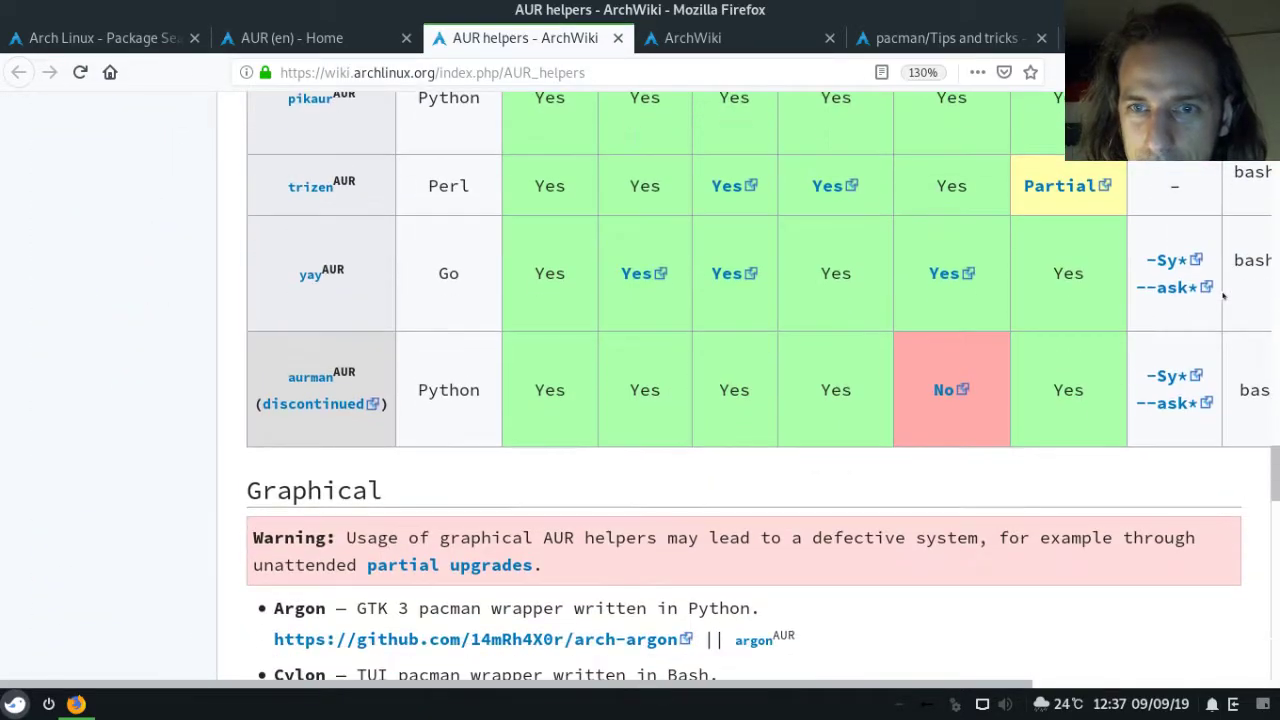
pyautogui.scroll(-2, 1222, 296)
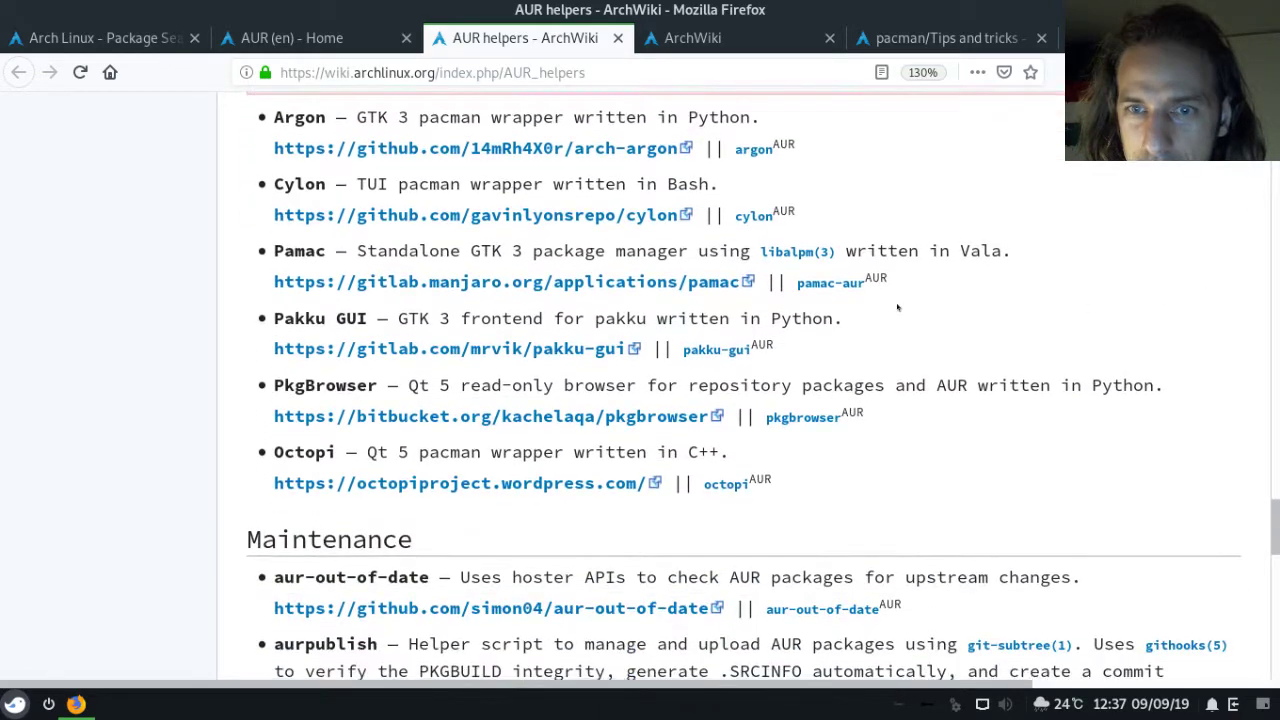
pyautogui.scroll(1, 377, 366)
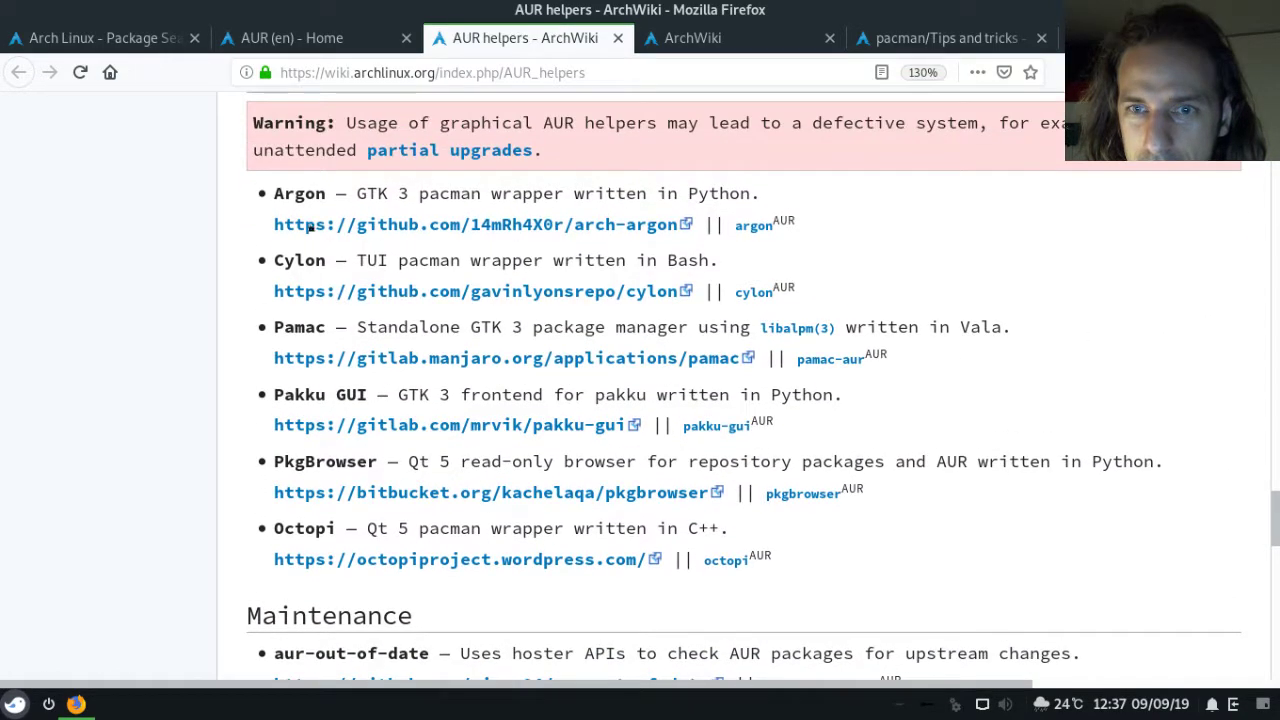
pyautogui.scroll(1, 316, 302)
pyautogui.scroll(-3, 316, 302)
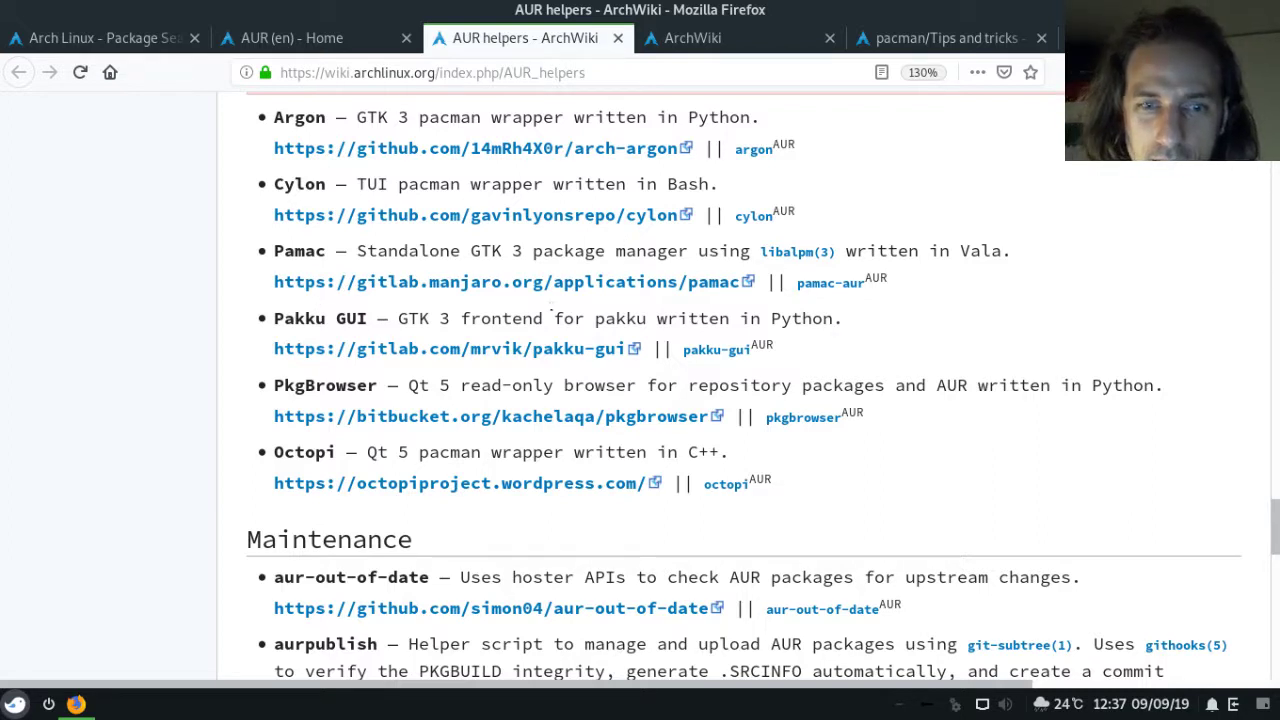
pyautogui.scroll(3, 551, 313)
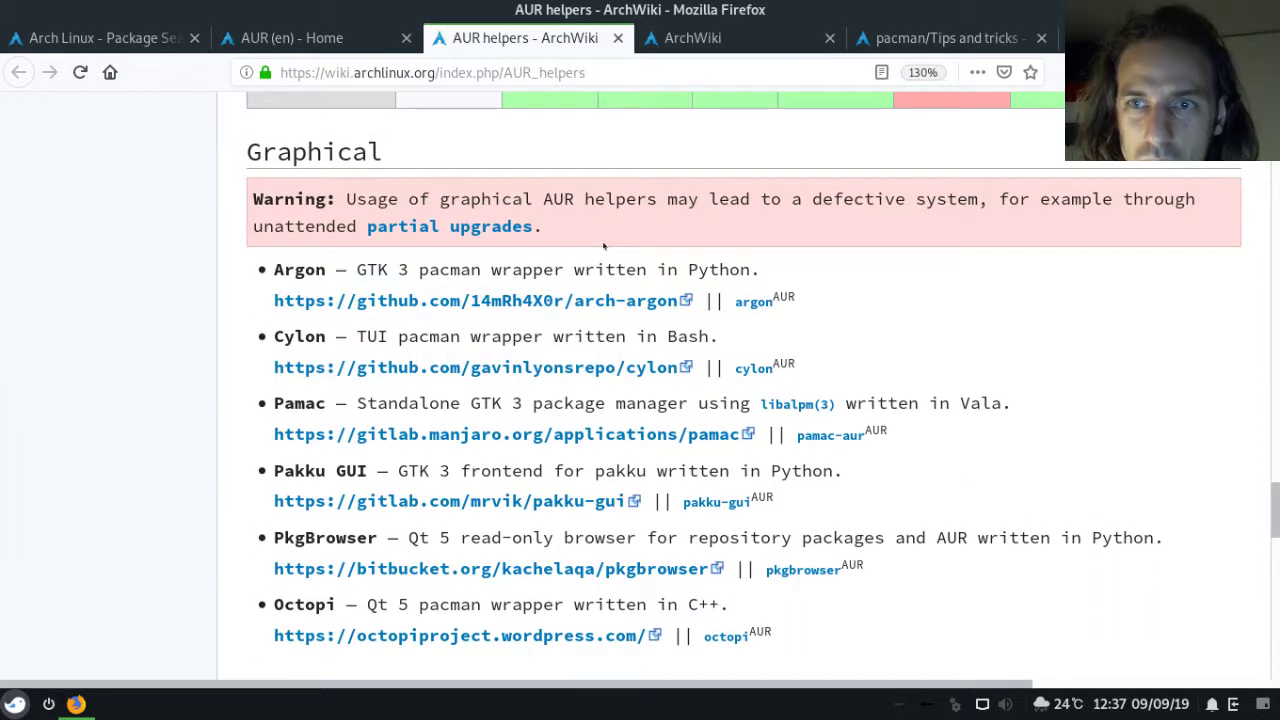
# Highlight parts of the graphical helpers warning sentence and clear each selection.
pyautogui.moveTo(590, 238); pyautogui.dragTo(551, 226)
pyautogui.click(561, 228)
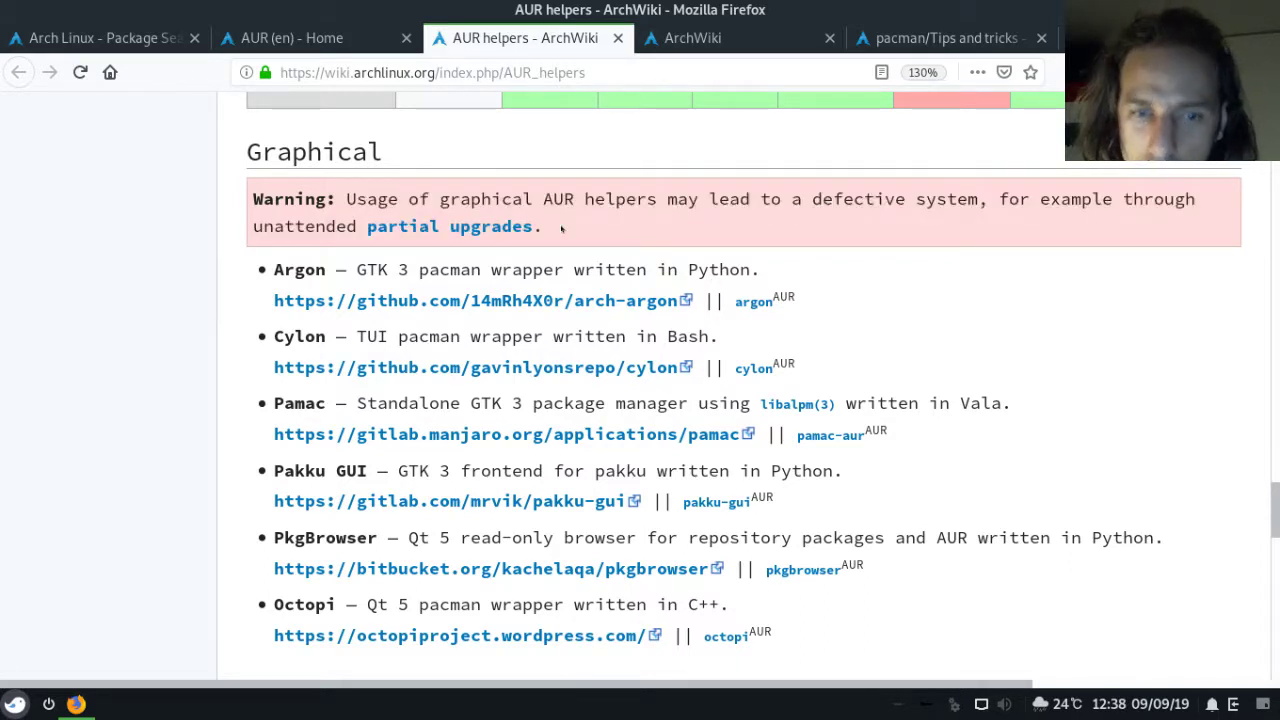
pyautogui.moveTo(557, 226); pyautogui.dragTo(346, 198)
pyautogui.click(346, 198)
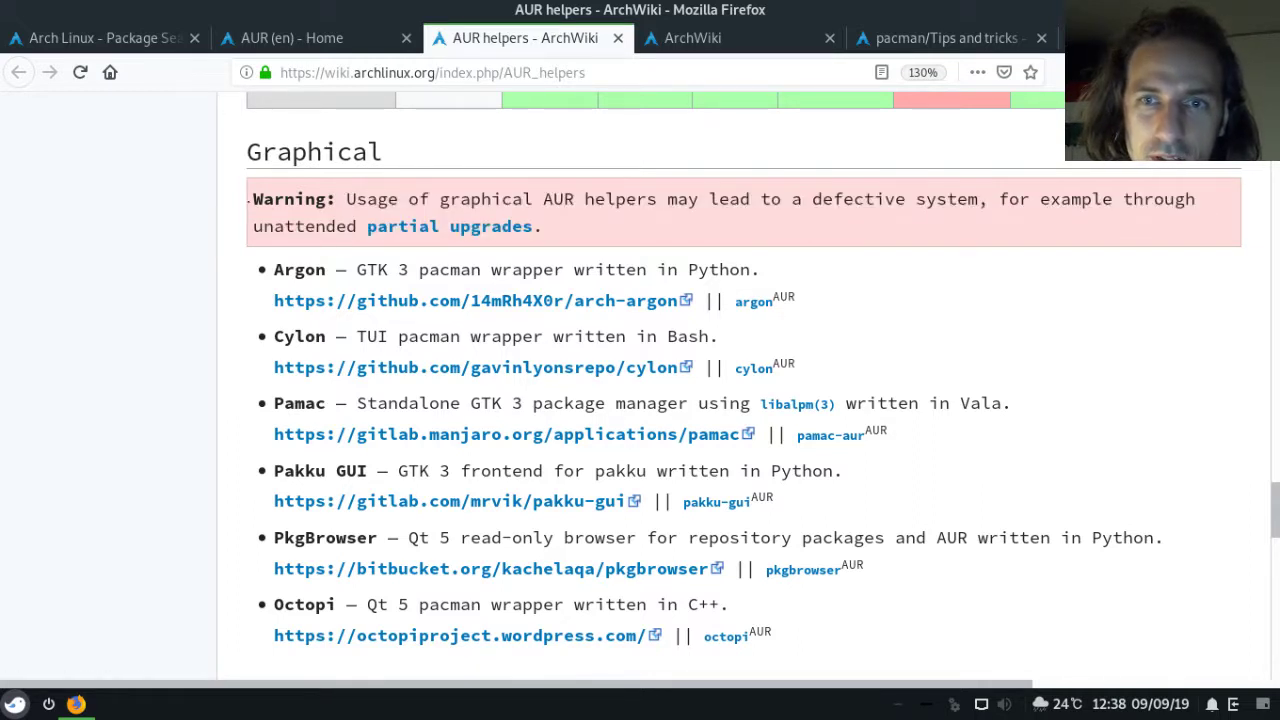
pyautogui.moveTo(252, 199); pyautogui.dragTo(544, 226)
pyautogui.click(613, 214)
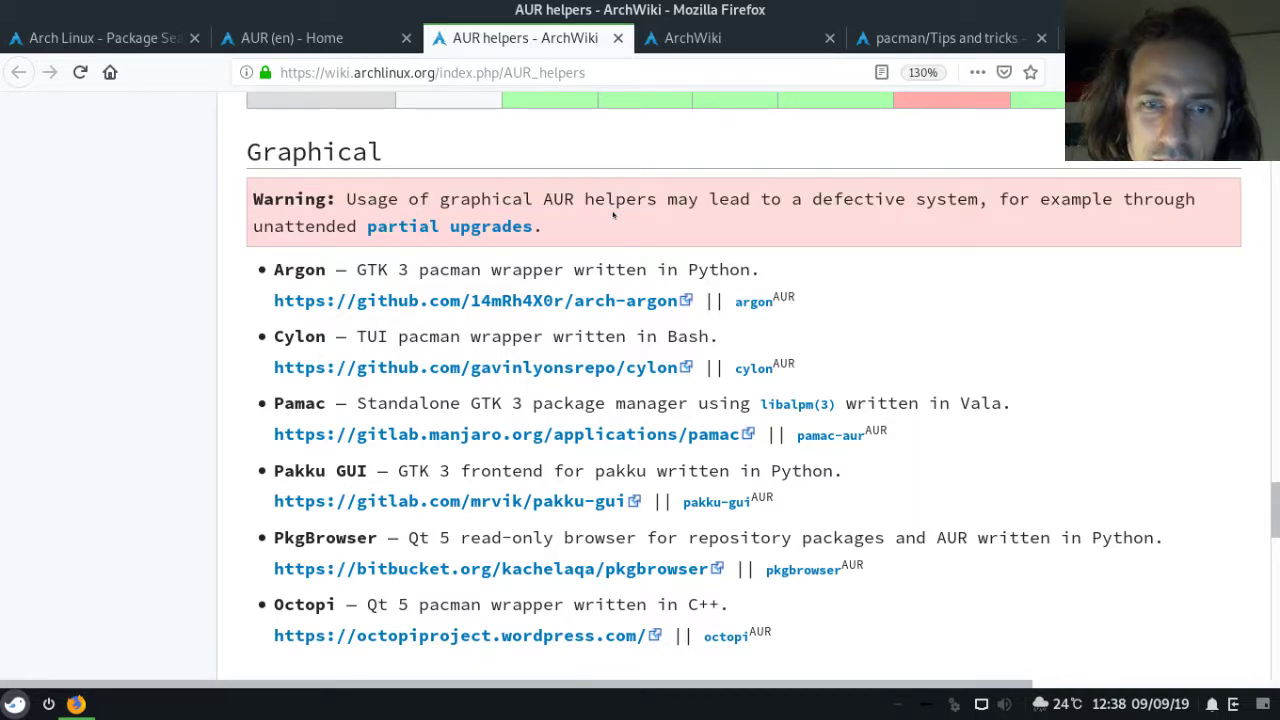
pyautogui.moveTo(738, 194); pyautogui.dragTo(1000, 229)
pyautogui.click(914, 231)
pyautogui.click(984, 222)
pyautogui.click(993, 199)
pyautogui.click(998, 232)
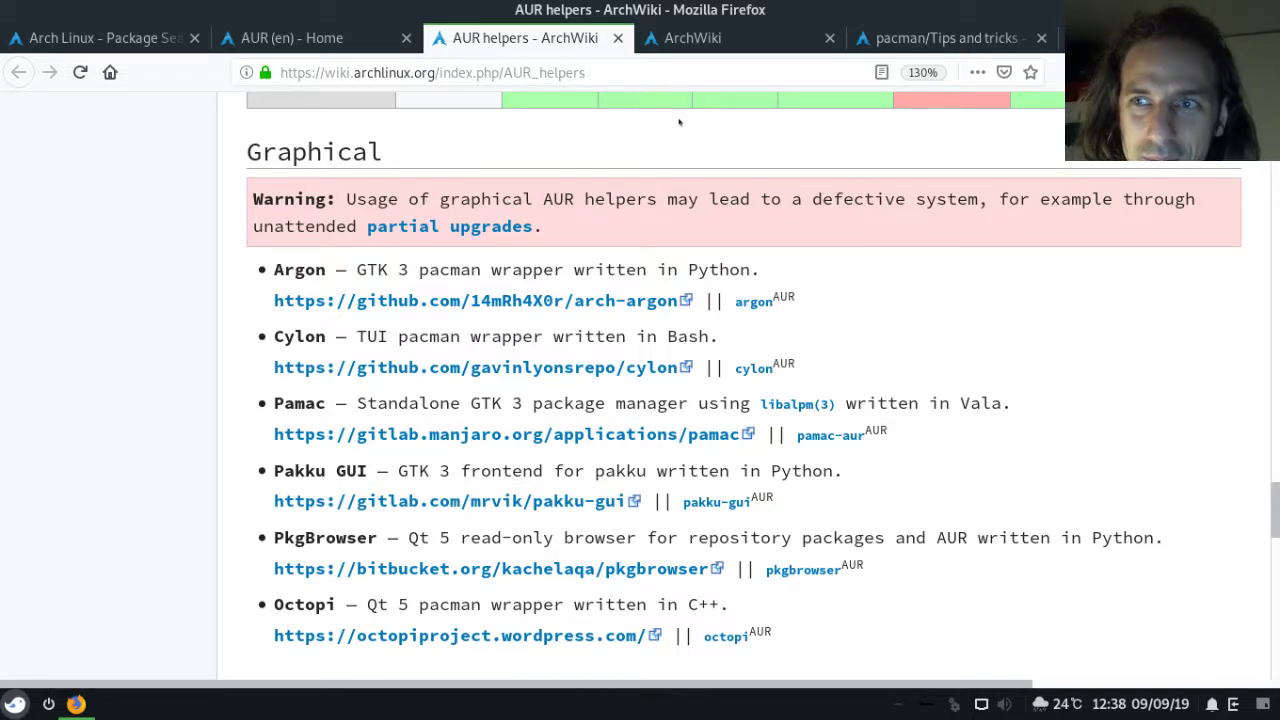
# Switch through the ArchWiki tabs to pacman/Tips and tricks, then close Firefox with Ctrl+Q.
pyautogui.click(694, 38)
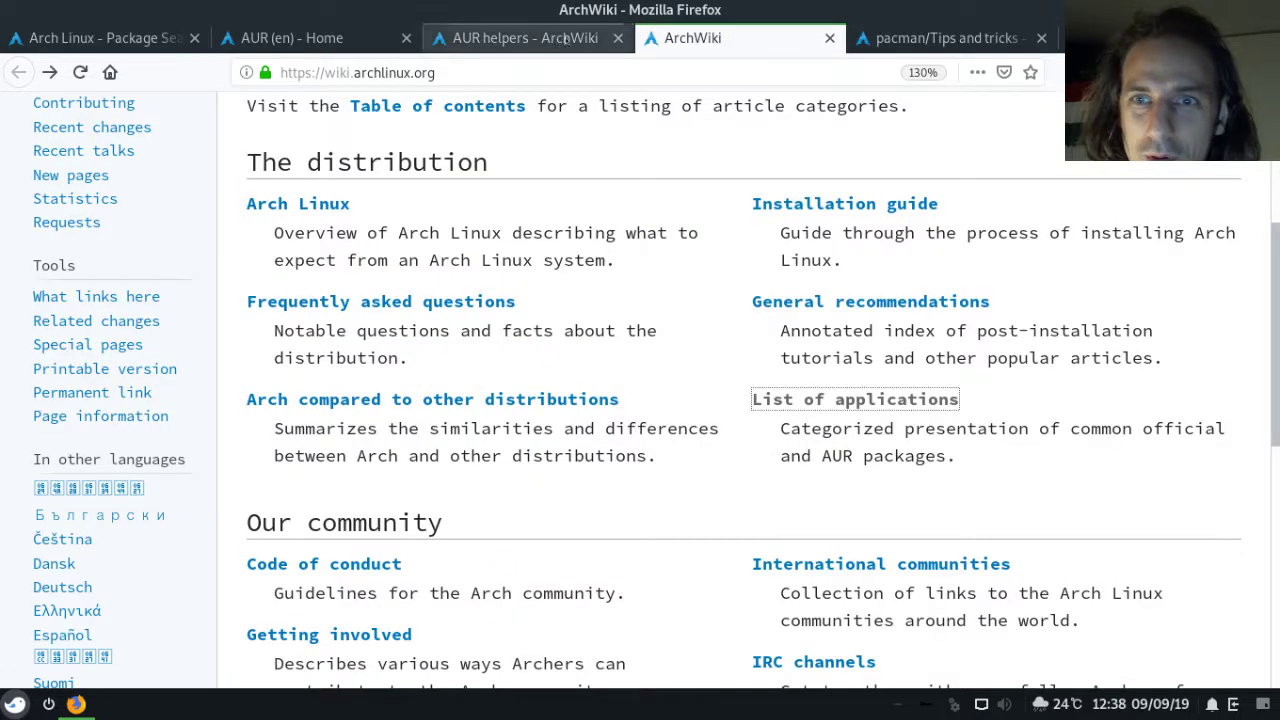
pyautogui.click(558, 40)
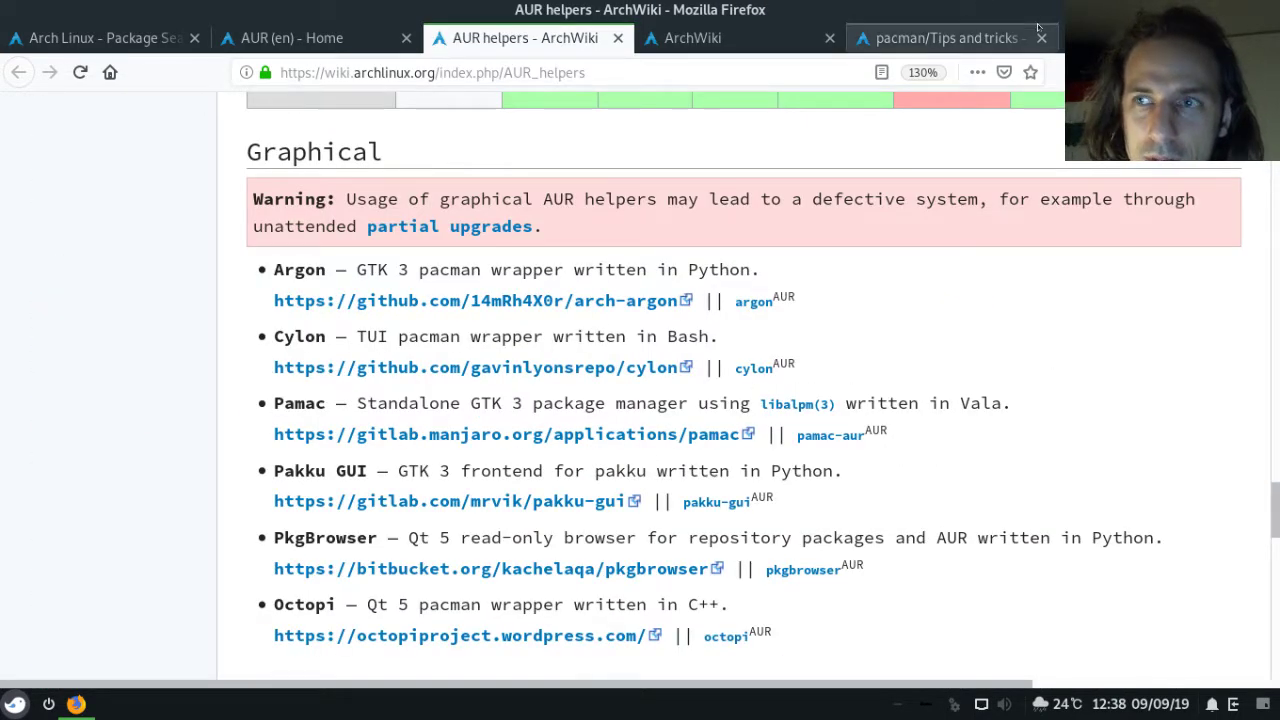
pyautogui.click(905, 38)
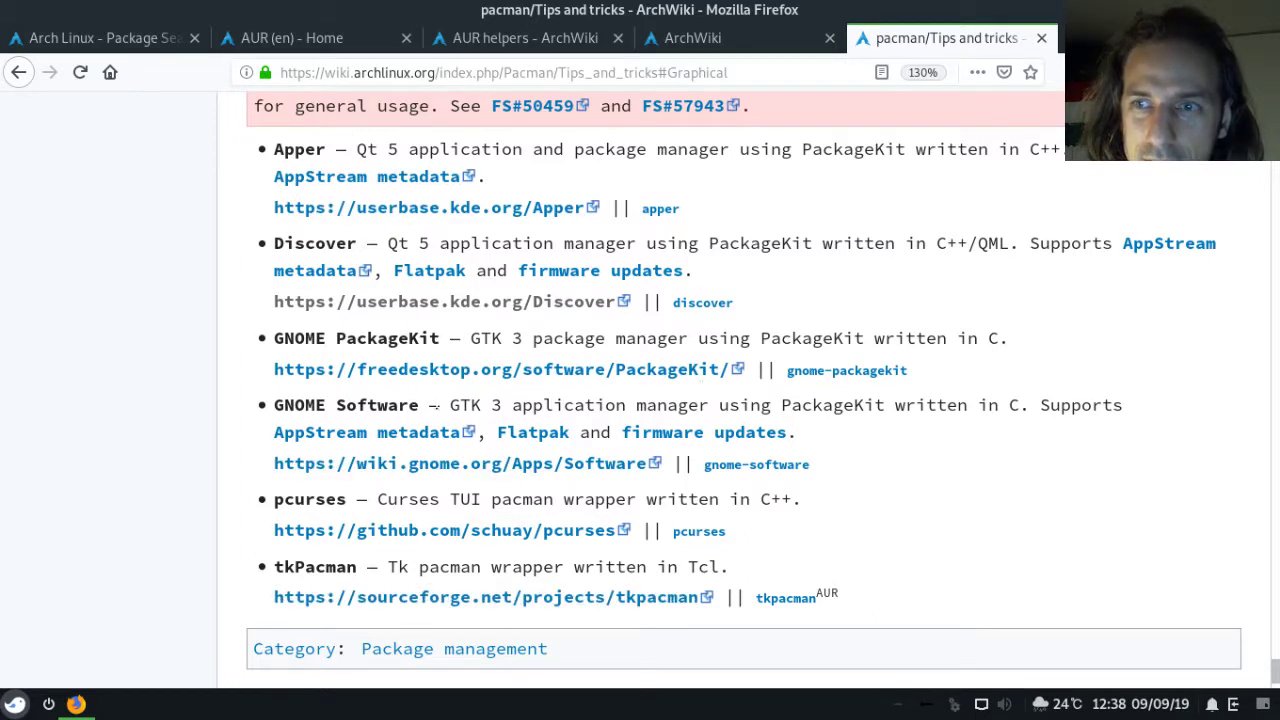
pyautogui.click(15, 703)
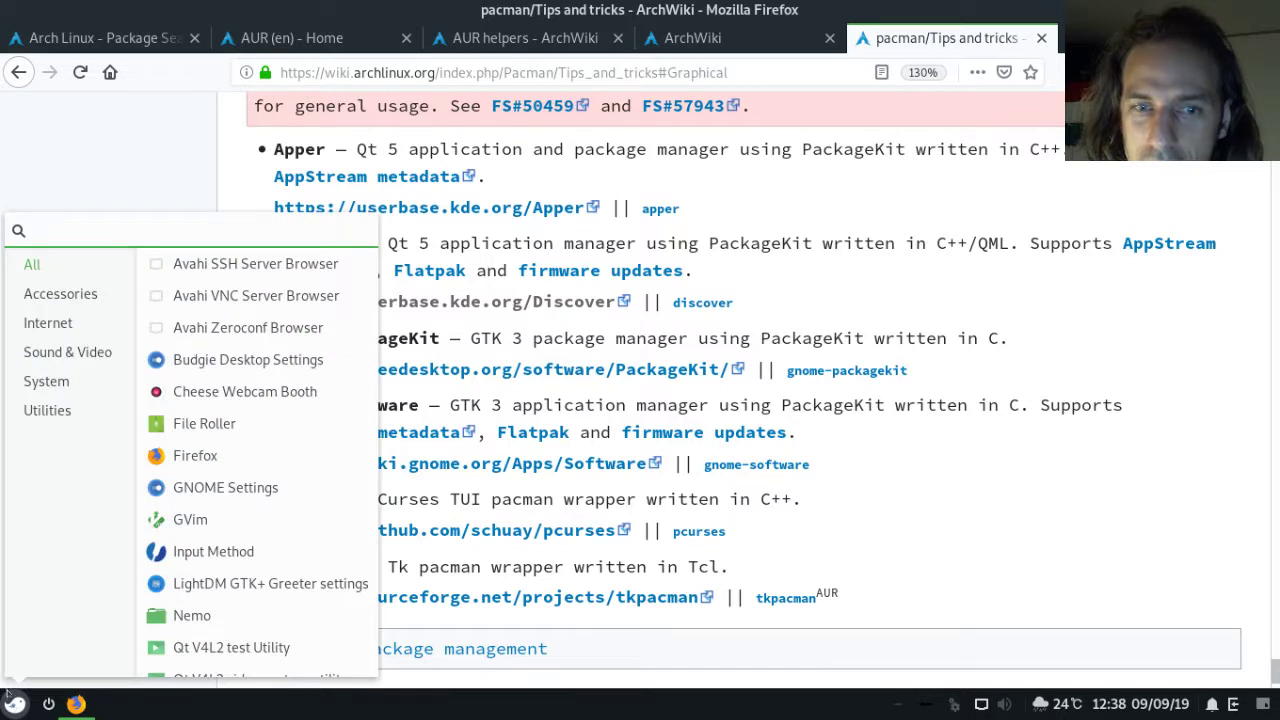
pyautogui.click(12, 700)
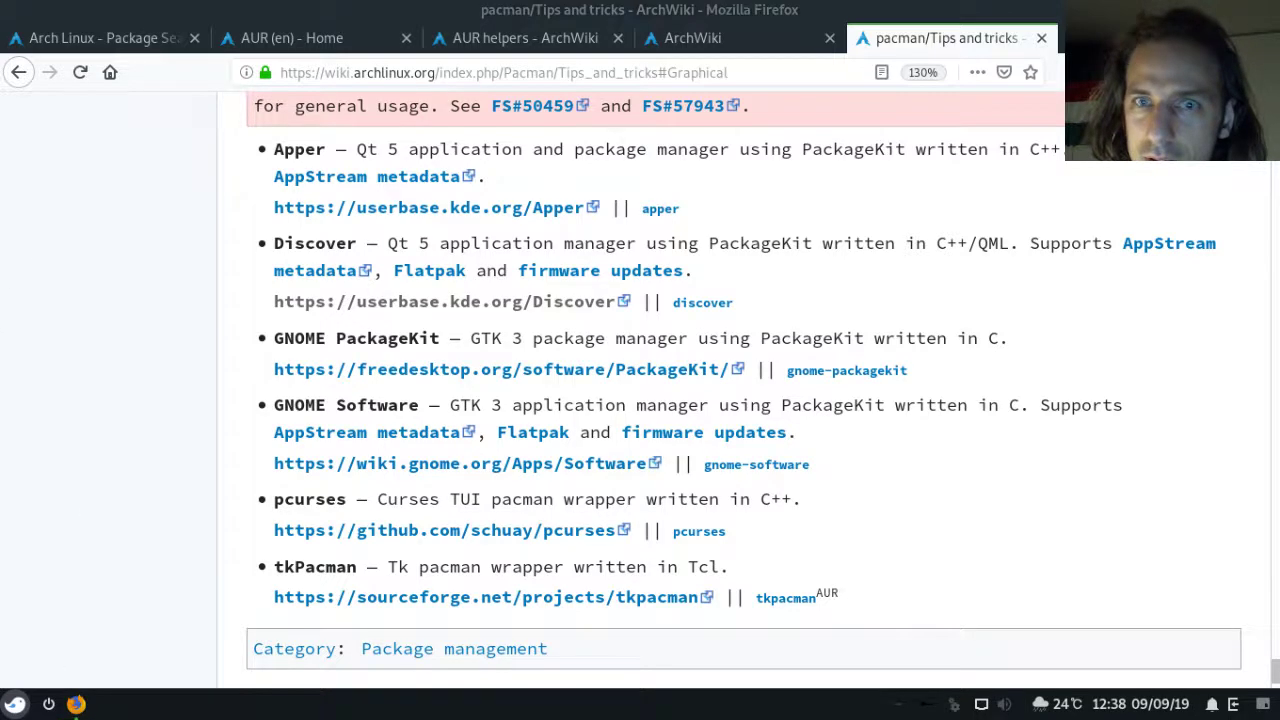
pyautogui.hotkey('ctrl', 'q')
# Launch urxvt from the Utilities menu and run 'sudo pacman -Syu', entering the sudo password.
pyautogui.click(15, 703)
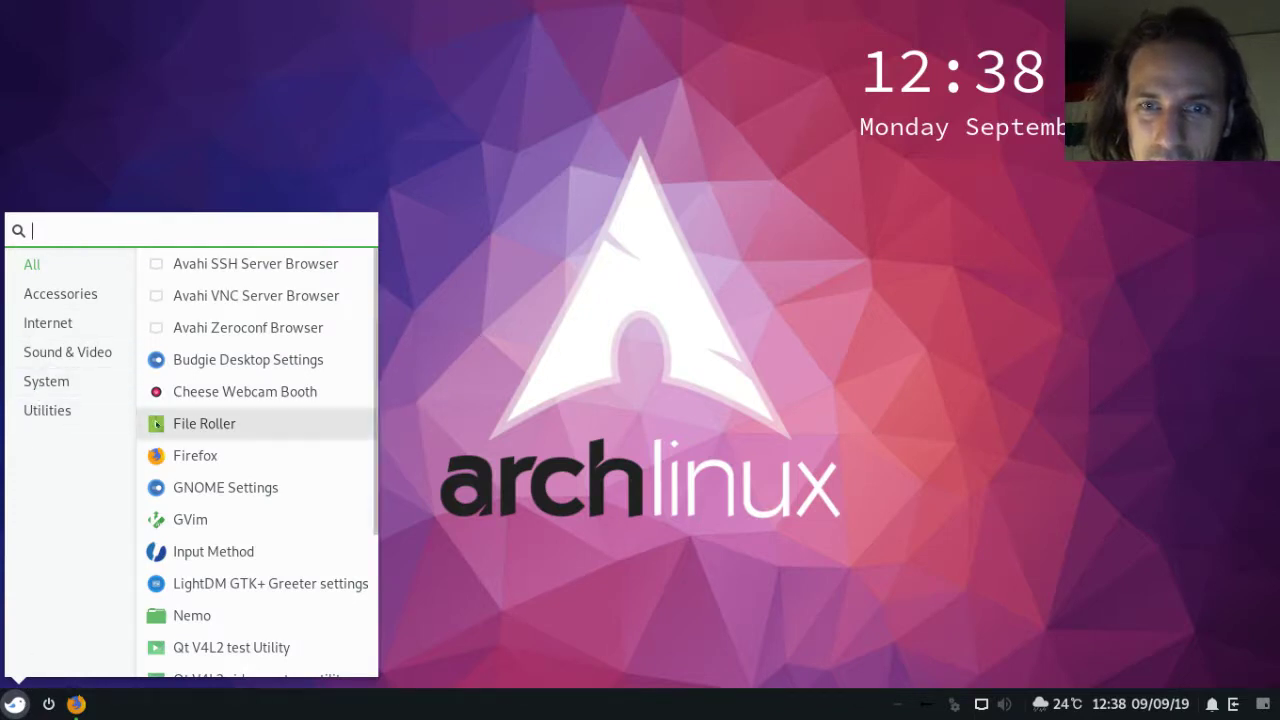
pyautogui.click(46, 381)
pyautogui.click(75, 410)
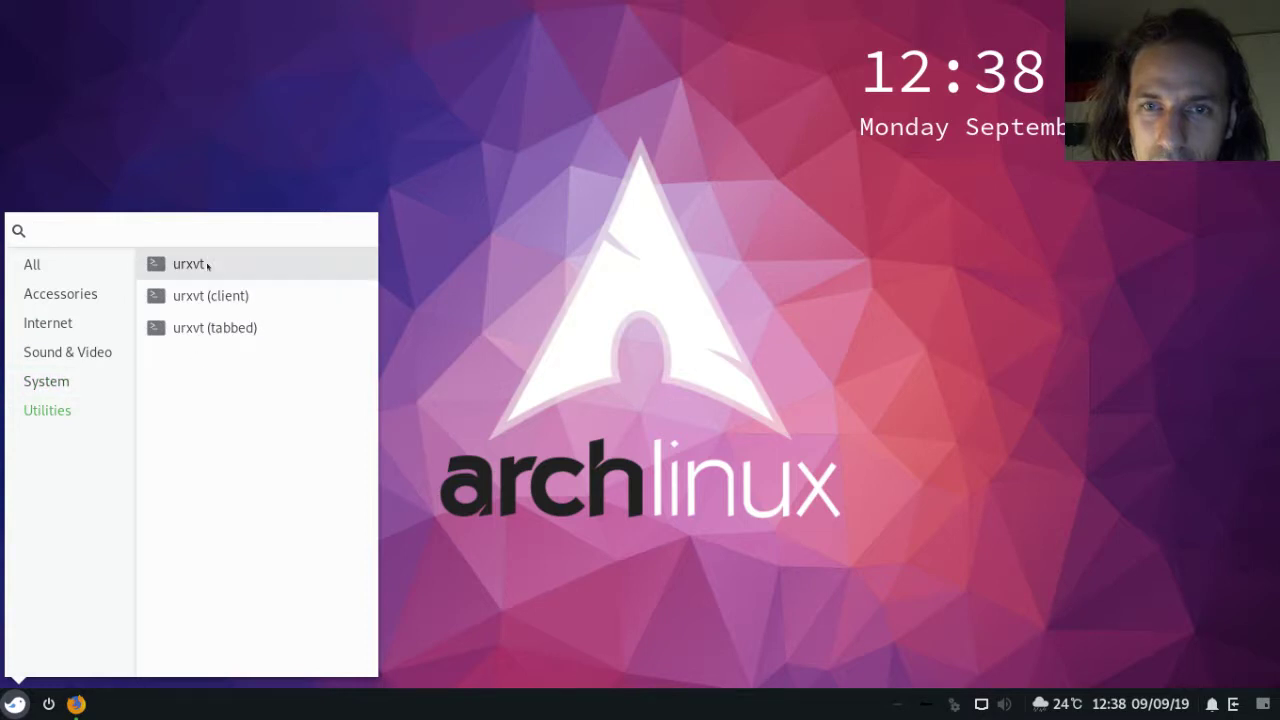
pyautogui.click(185, 264)
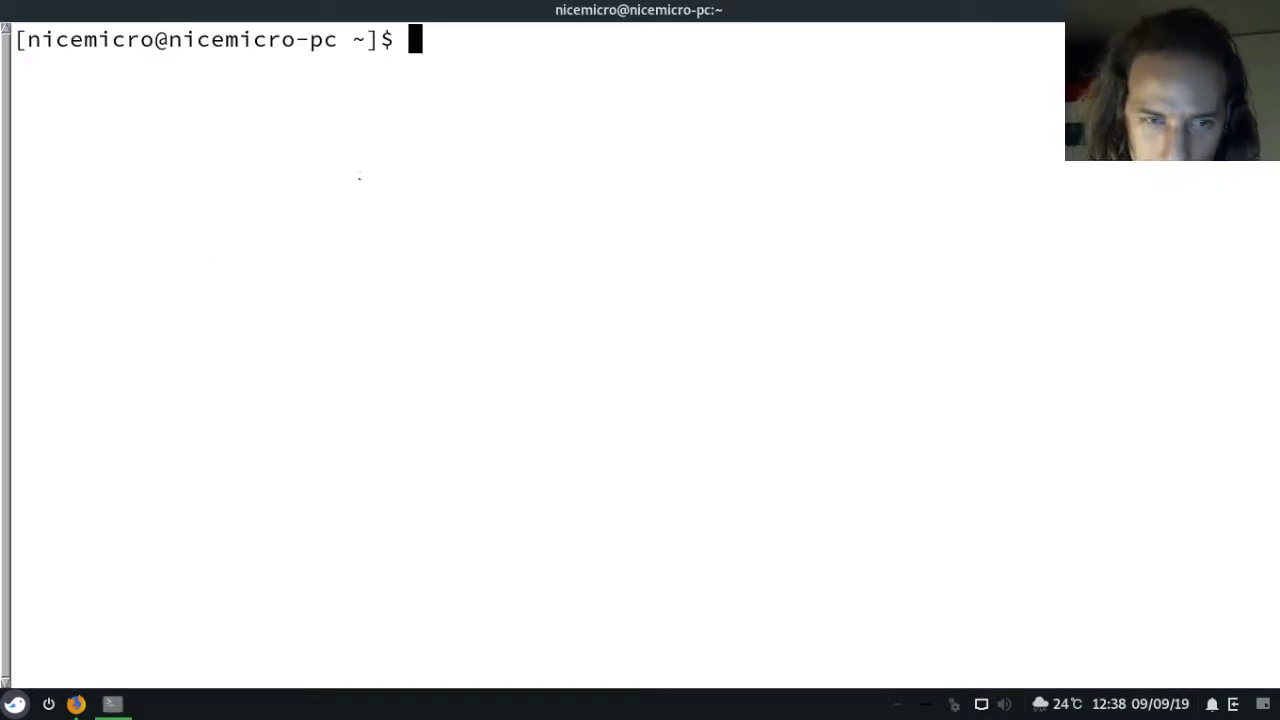
pyautogui.write('sud')
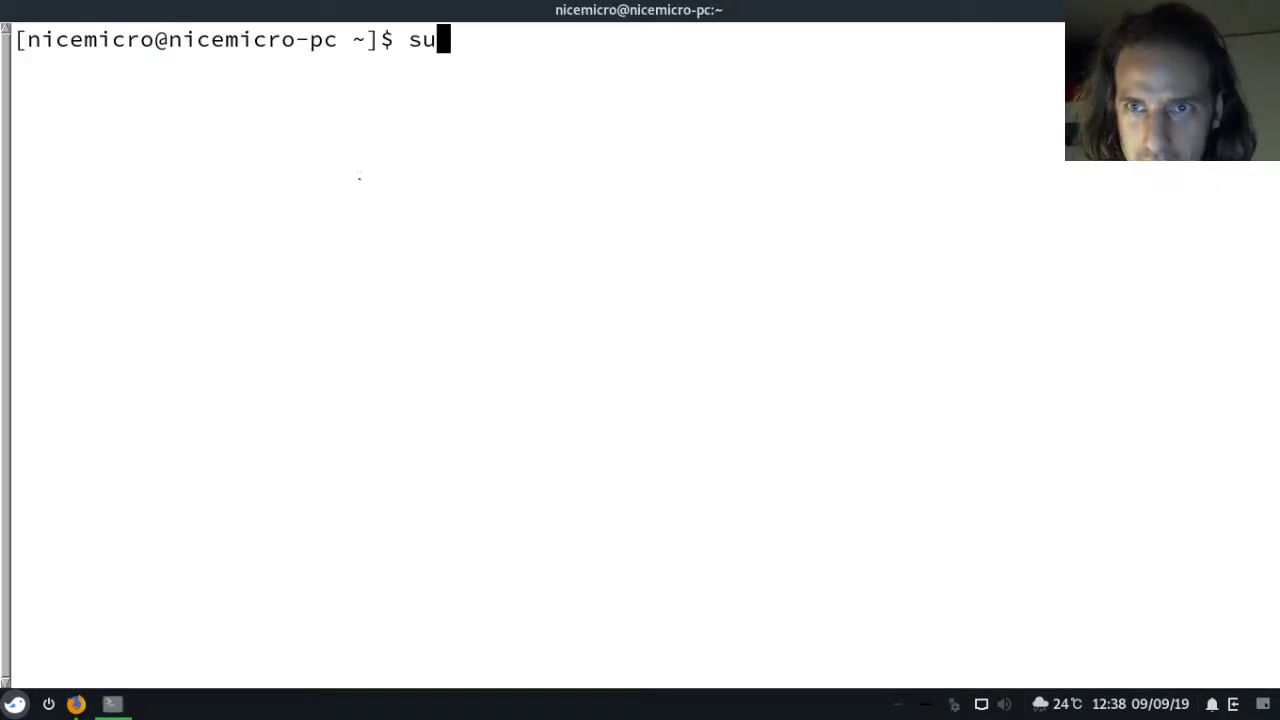
pyautogui.write('o pacman -')
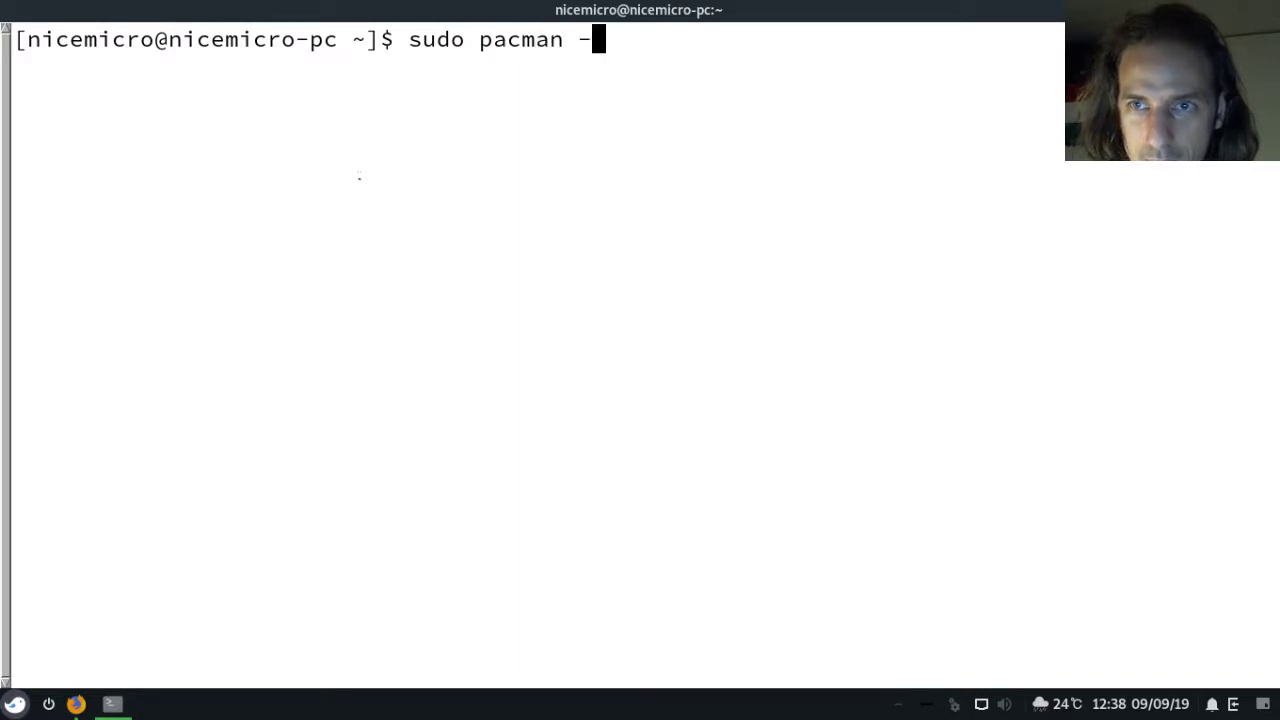
pyautogui.write('Syu')
pyautogui.press('Return')
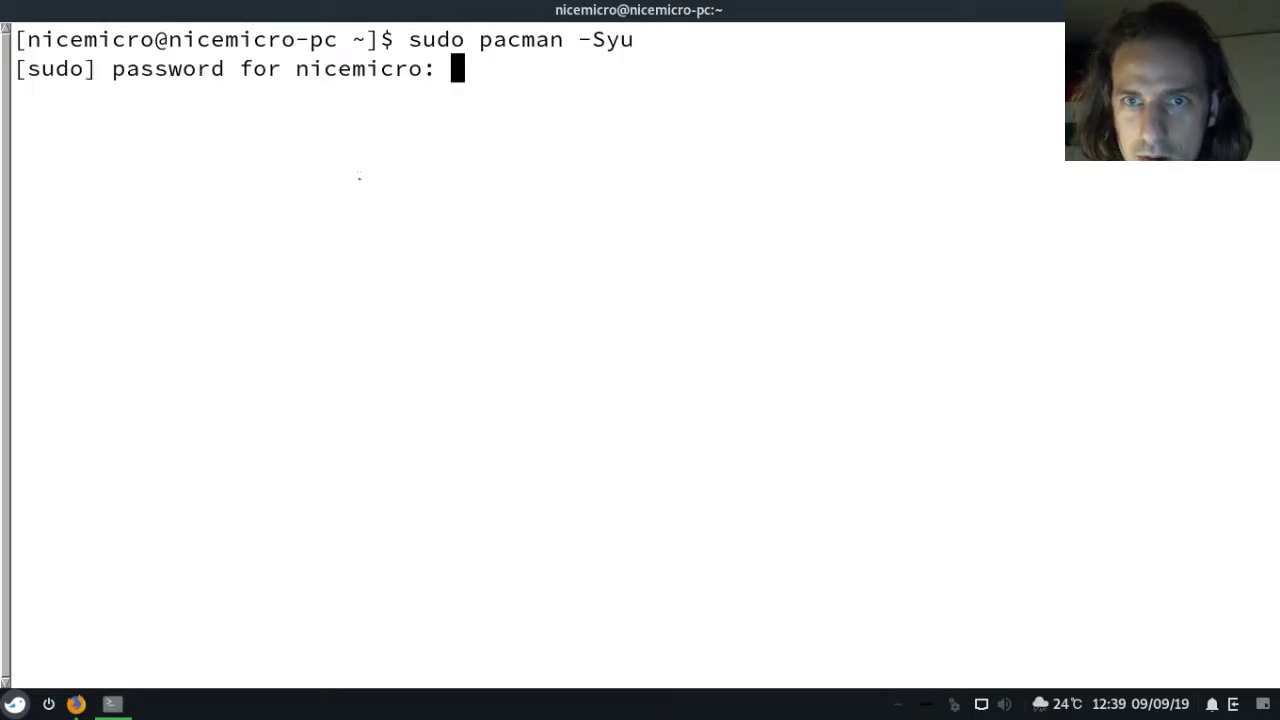
pyautogui.press('Return')
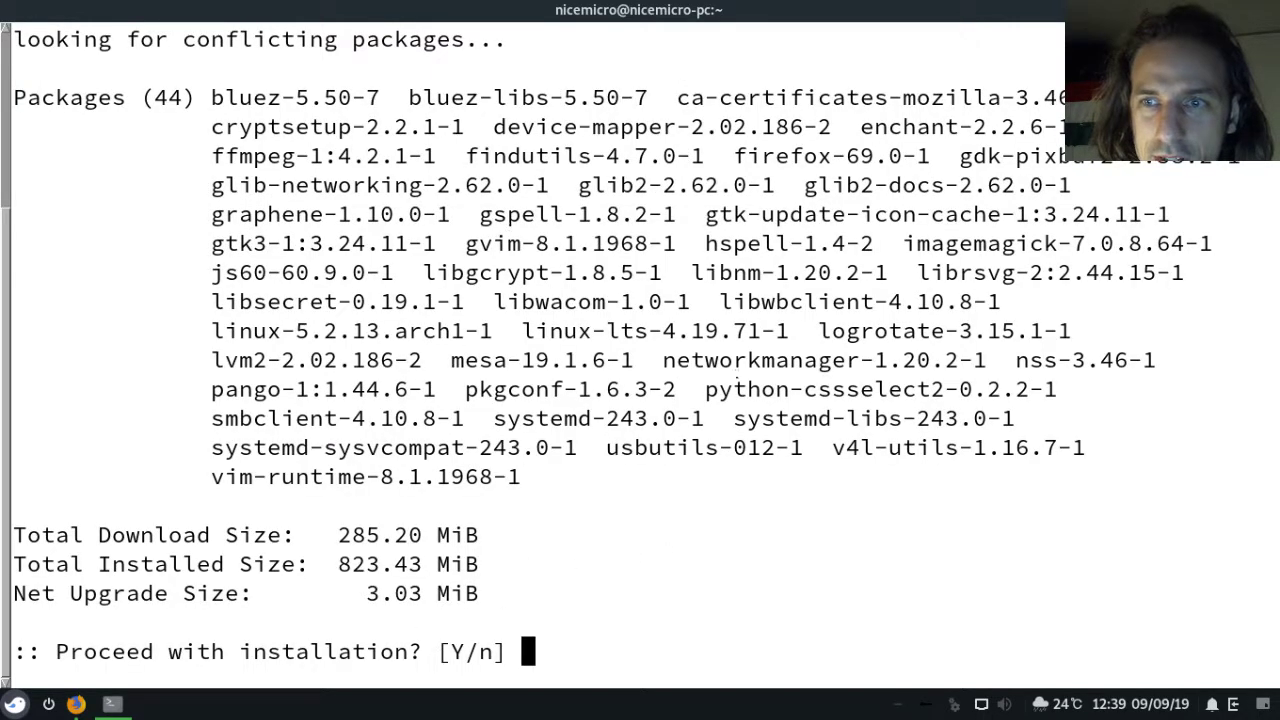
# Decline the 44-package upgrade with 'n' and close the terminal.
pyautogui.write('n')
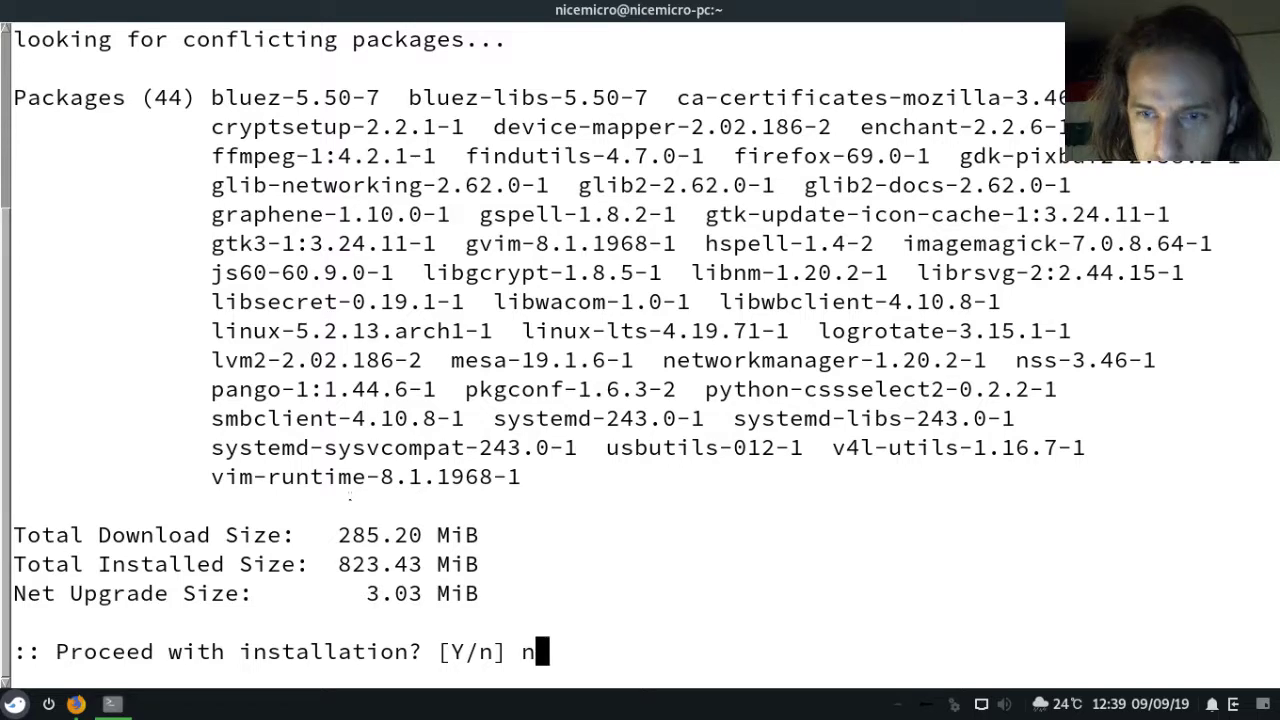
pyautogui.press('Return')
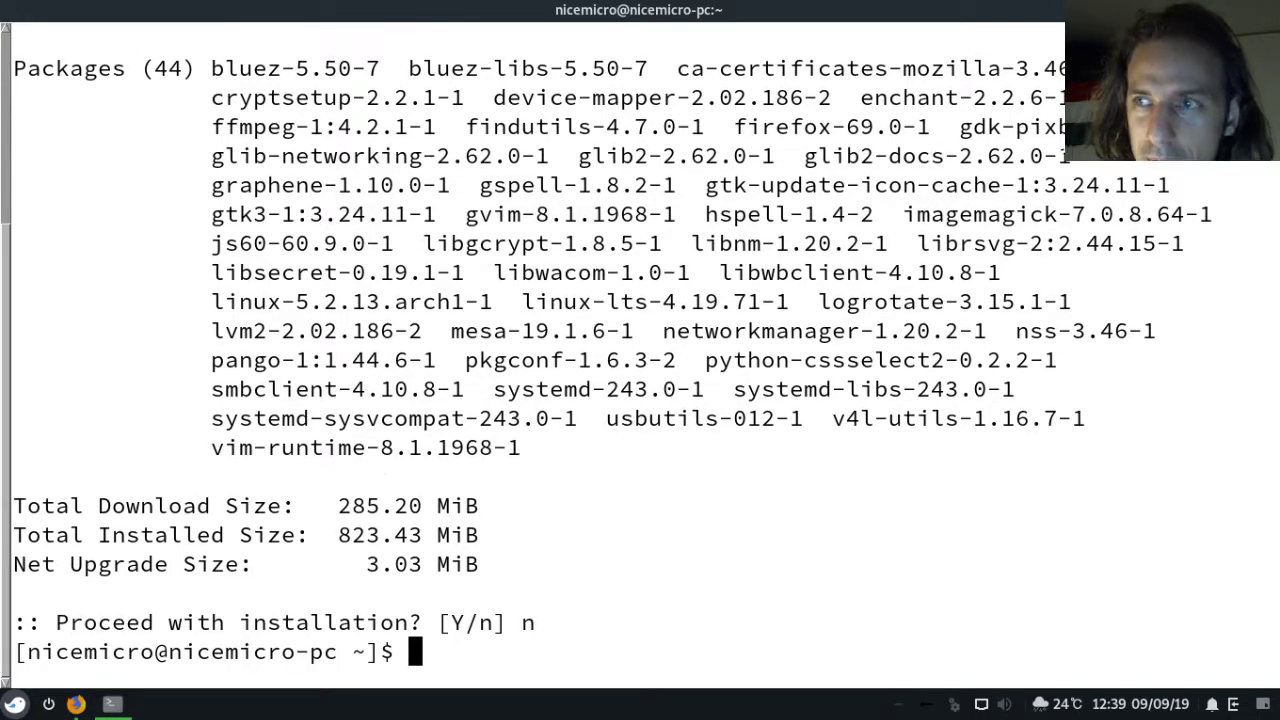
pyautogui.hotkey('ctrl', 'd')
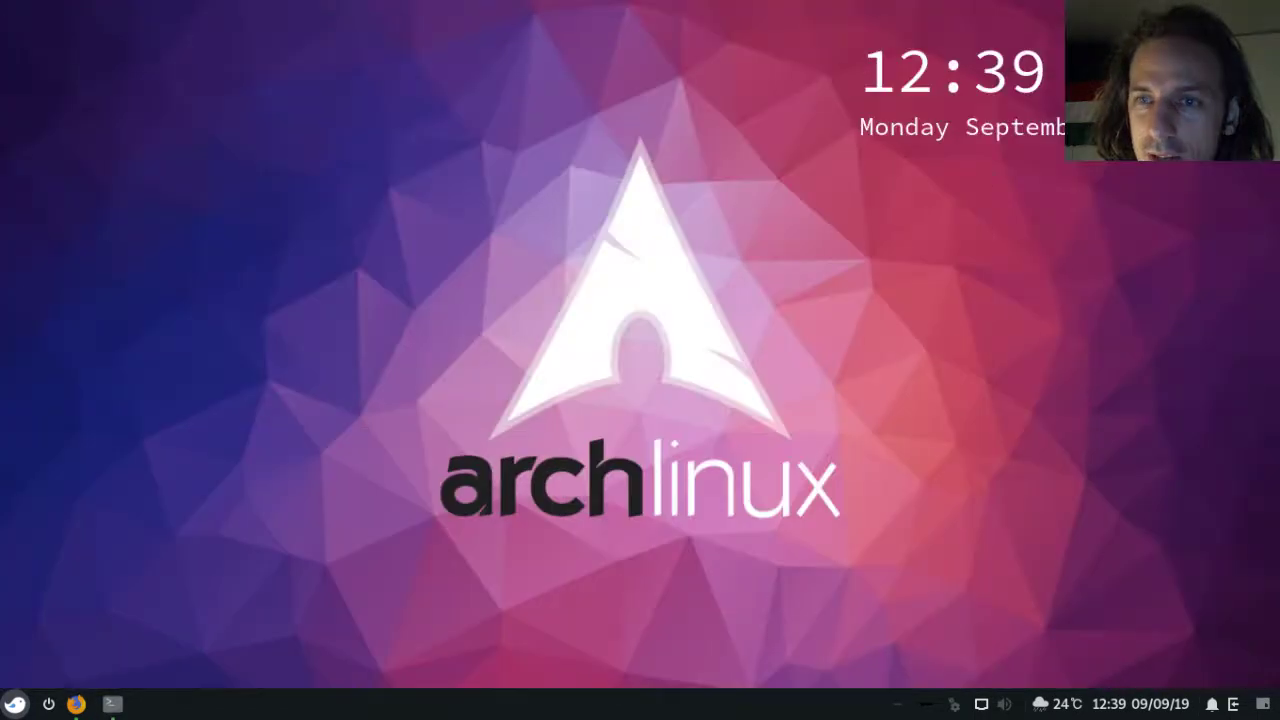
# Restore the Firefox window showing the ArchWiki pacman Tips and tricks page.
pyautogui.click(78, 703)
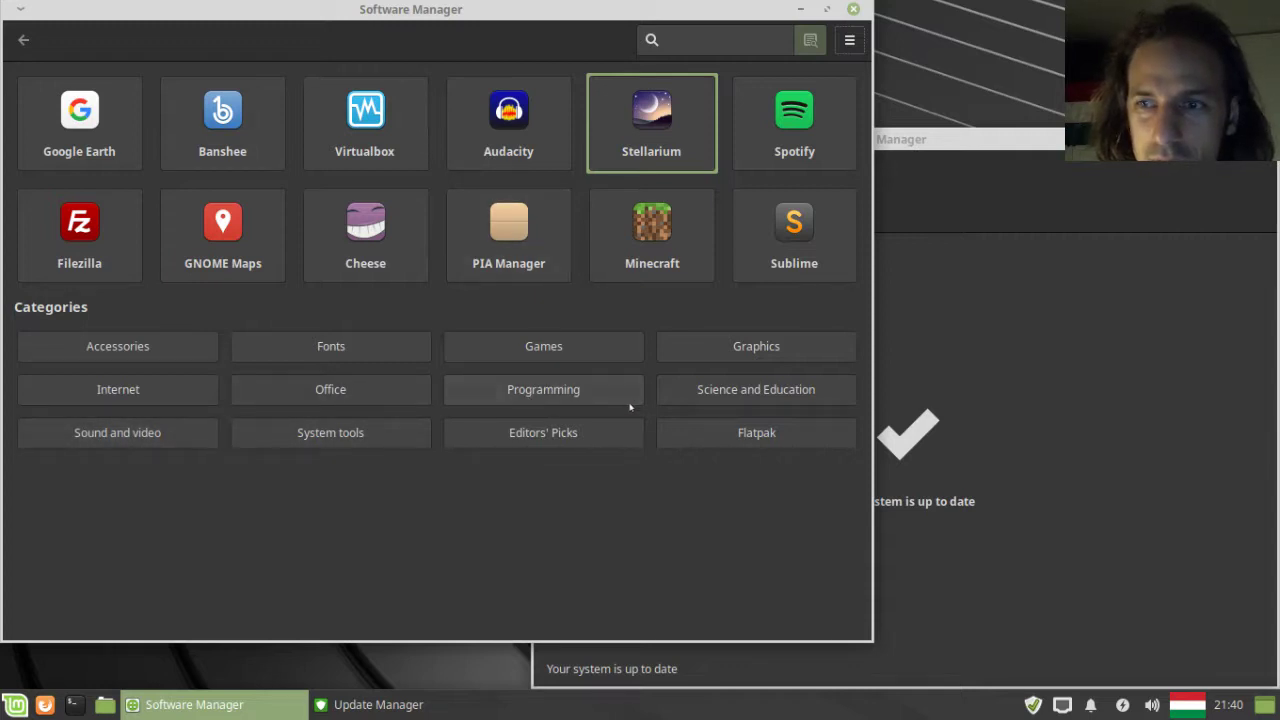
pyautogui.click(716, 392)
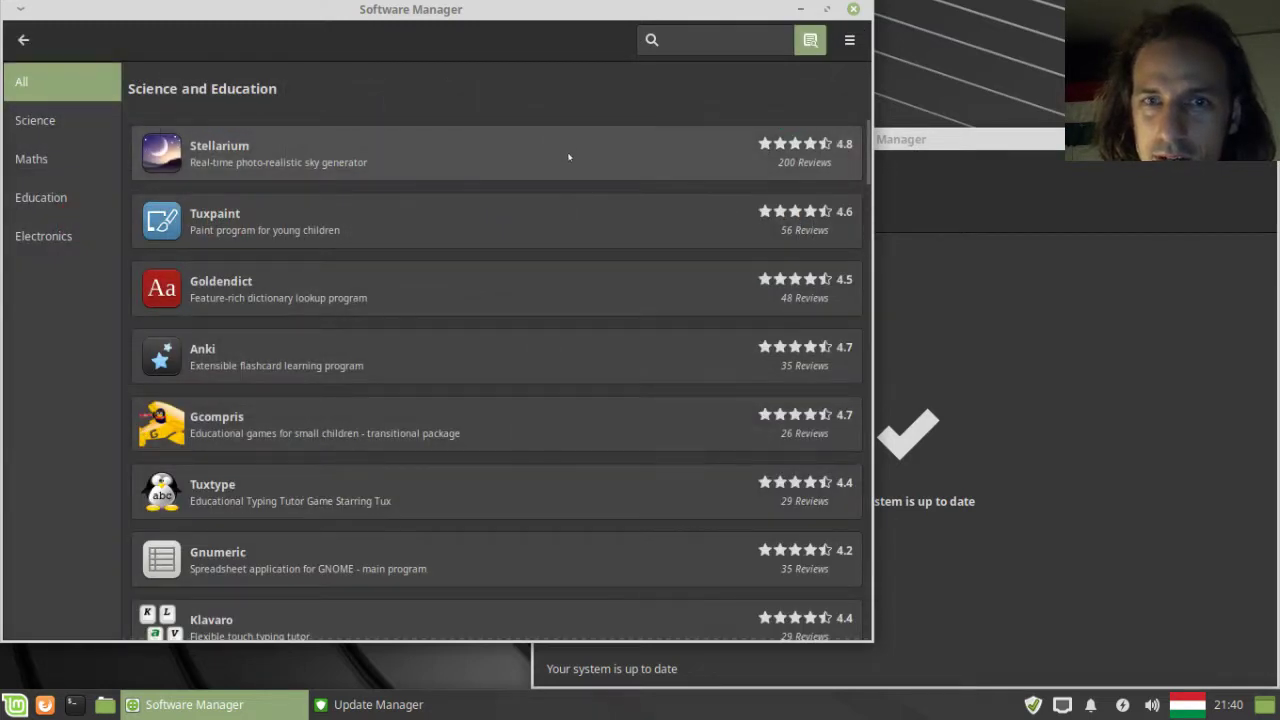
pyautogui.scroll(-5, 510, 275)
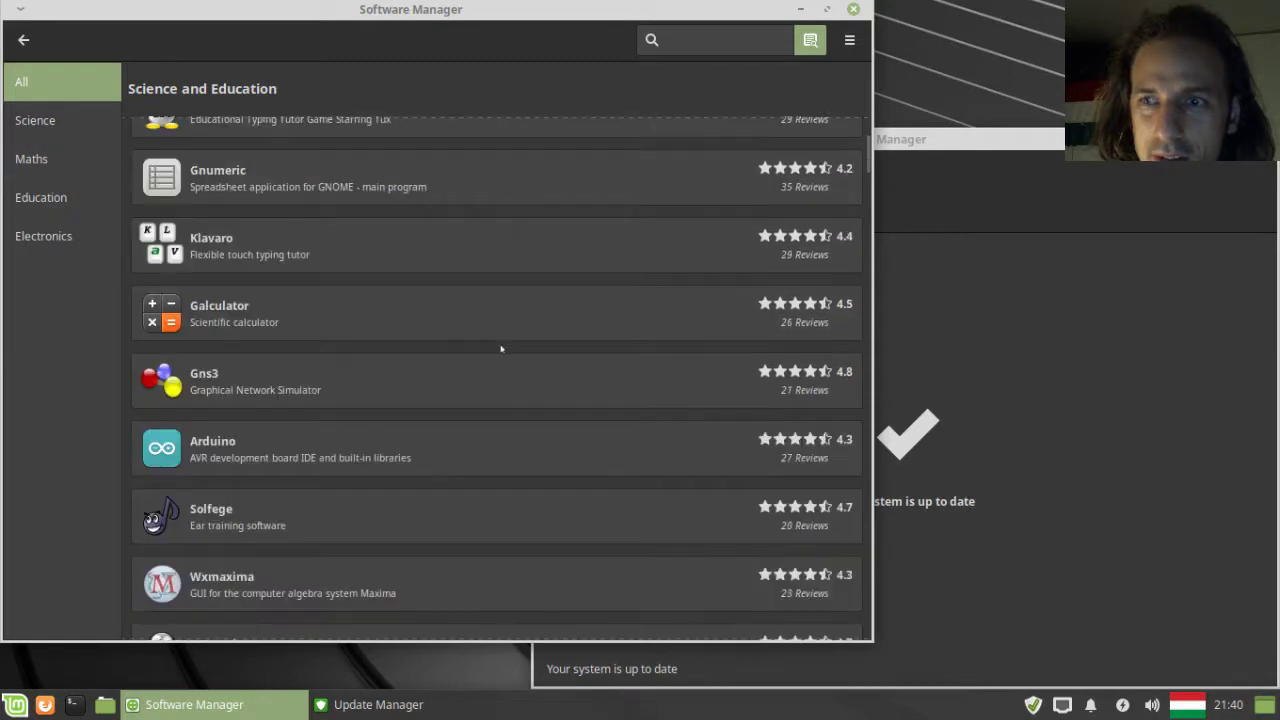
pyautogui.scroll(5, 495, 349)
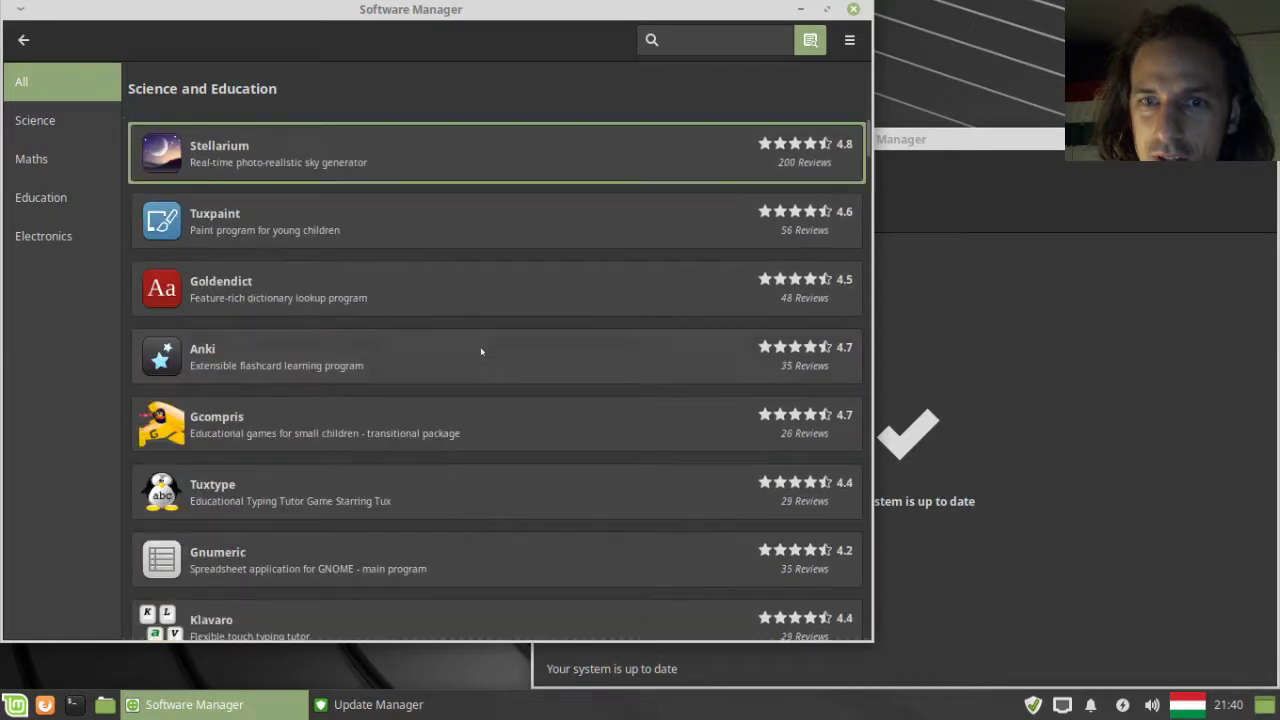
pyautogui.click(53, 157)
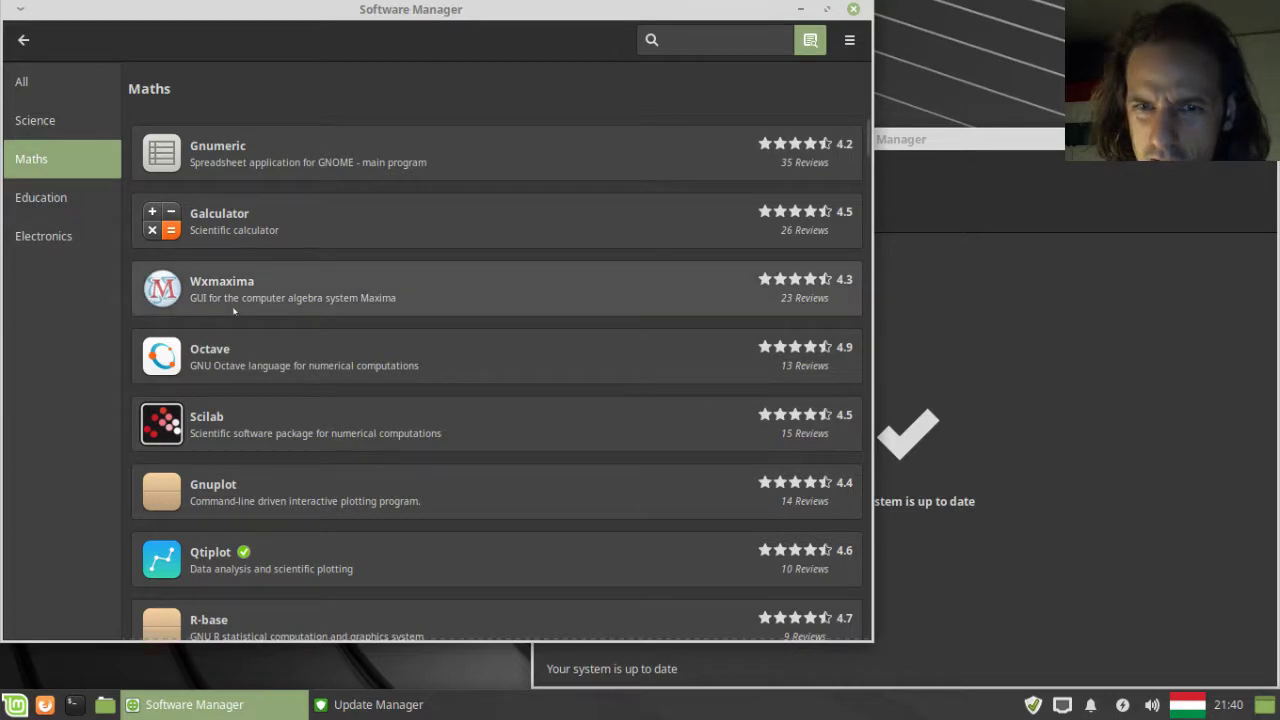
pyautogui.scroll(-1, 235, 311)
pyautogui.scroll(-3, 235, 311)
pyautogui.scroll(4, 238, 318)
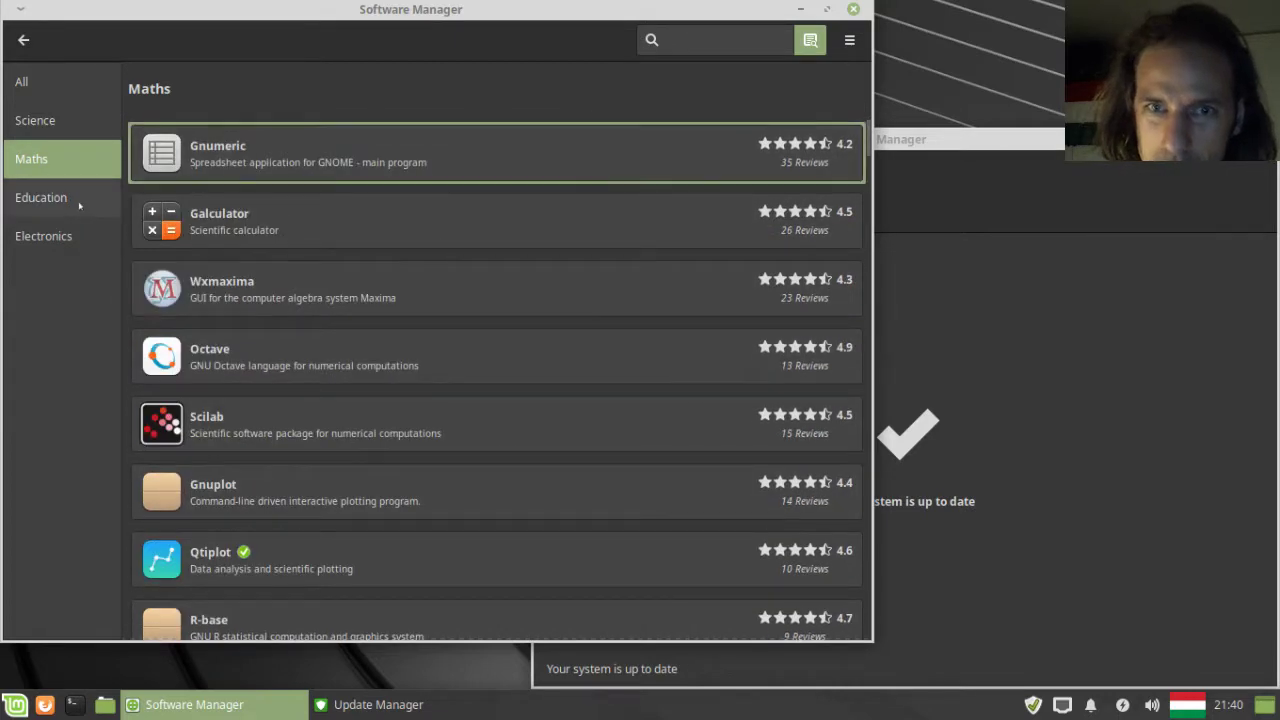
pyautogui.click(79, 203)
pyautogui.scroll(-5, 330, 236)
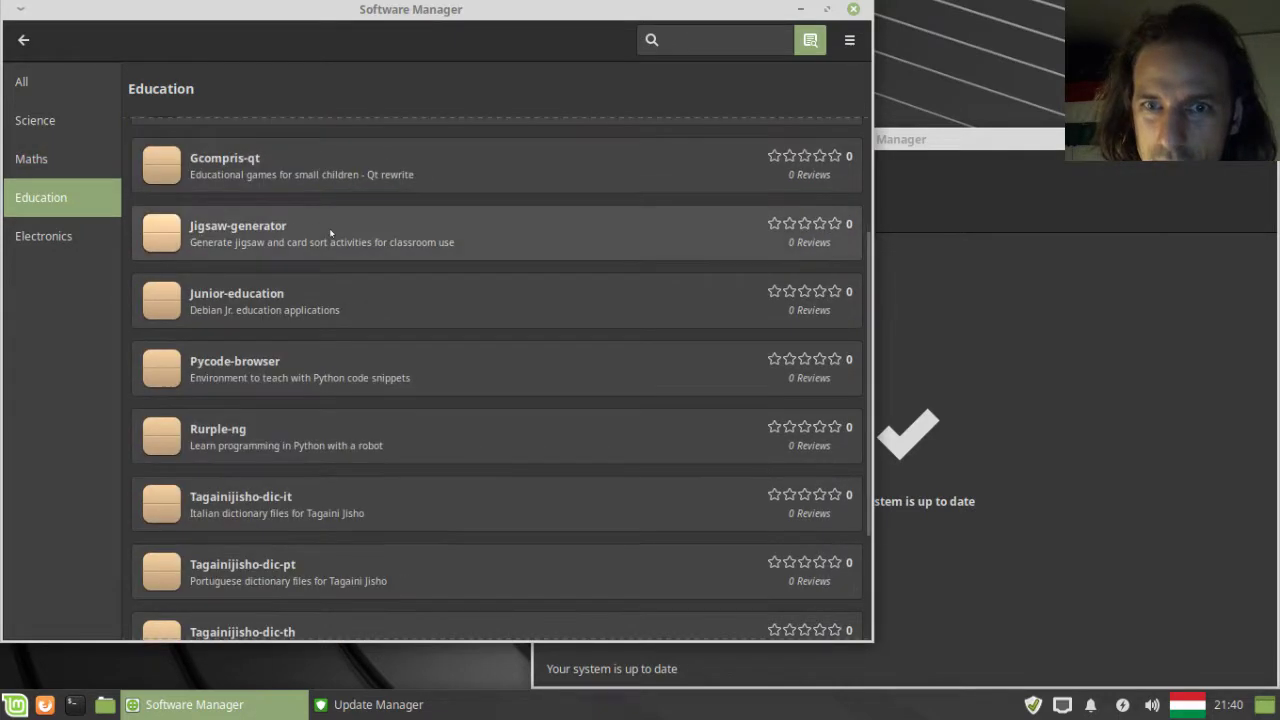
pyautogui.click(50, 238)
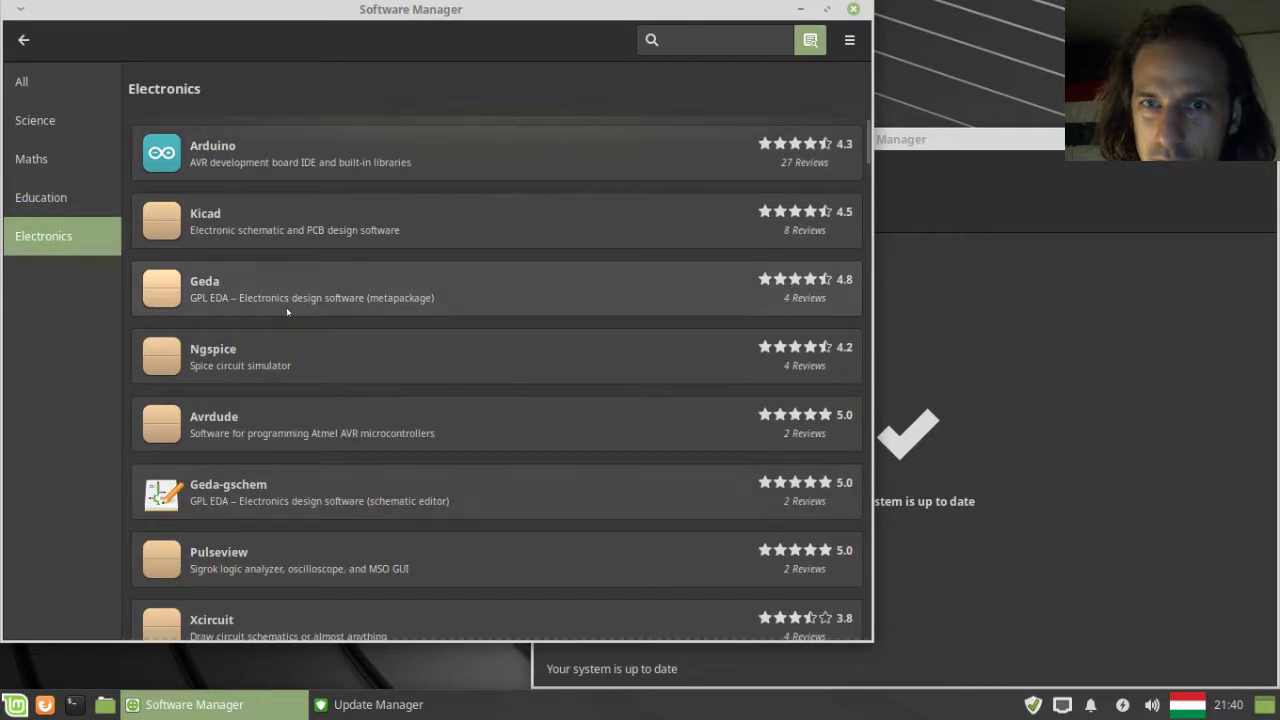
pyautogui.click(21, 46)
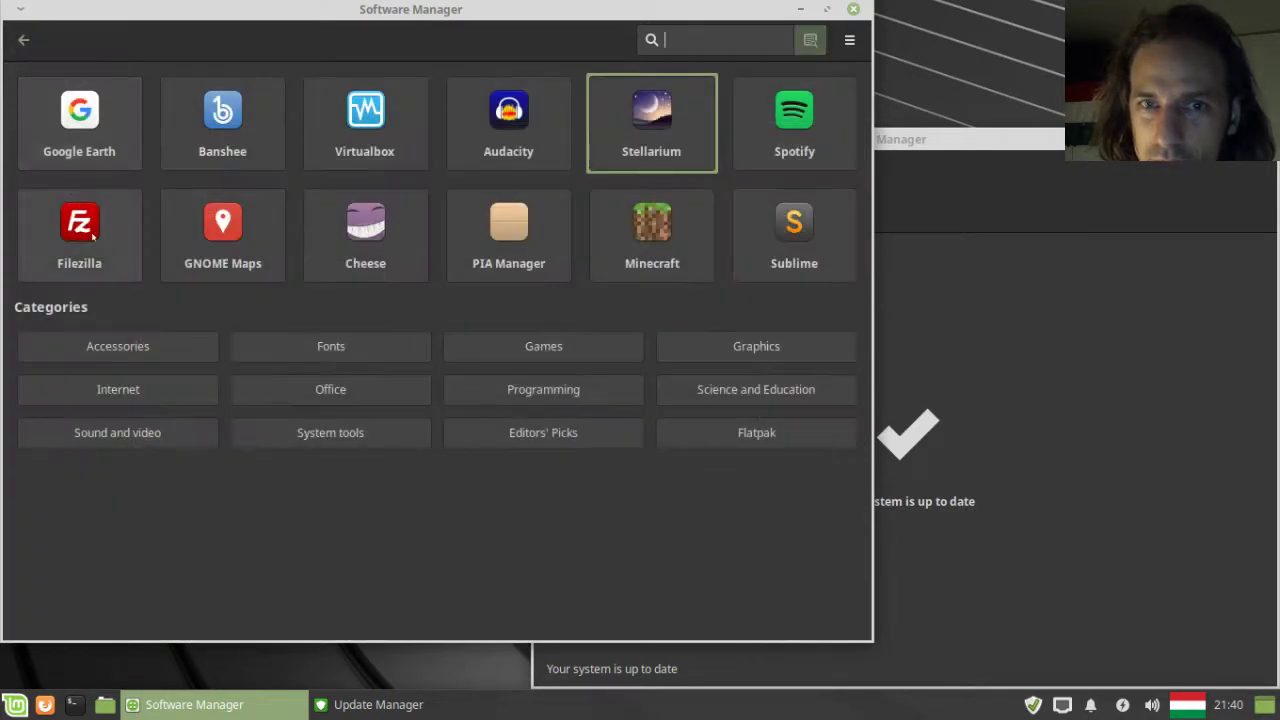
pyautogui.click(145, 389)
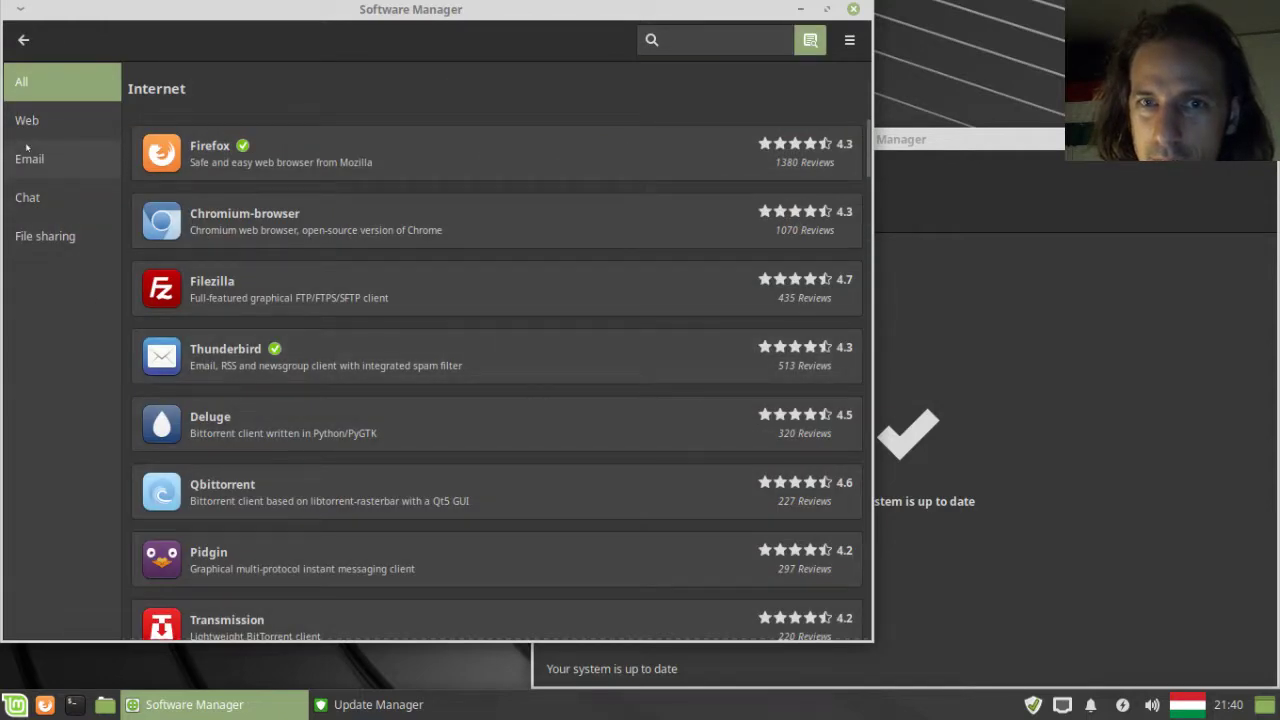
pyautogui.click(28, 158)
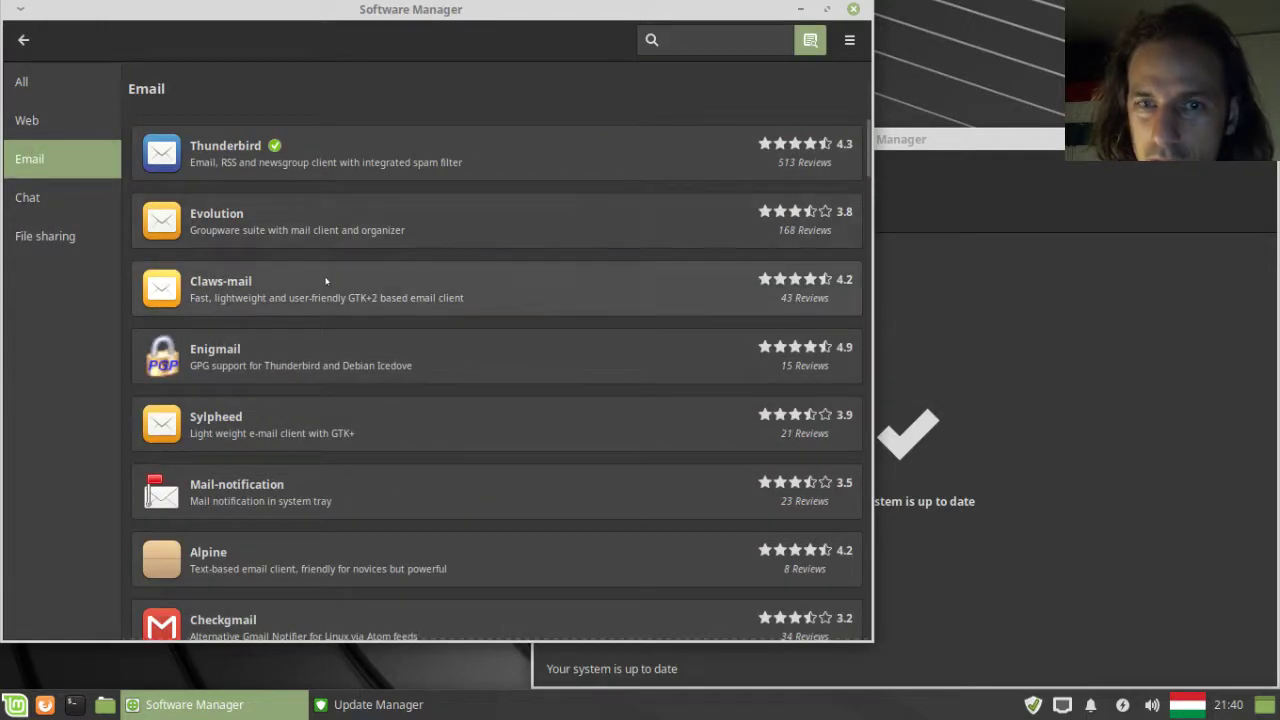
pyautogui.scroll(-10, 331, 280)
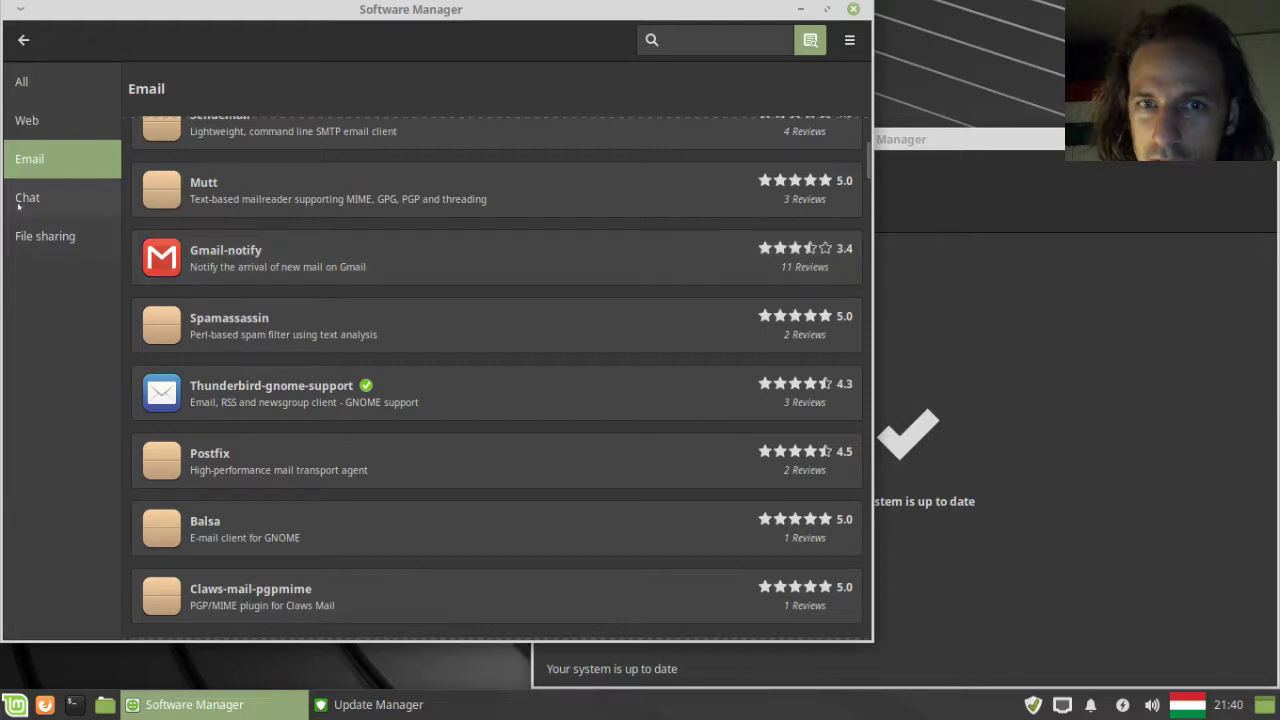
pyautogui.click(23, 39)
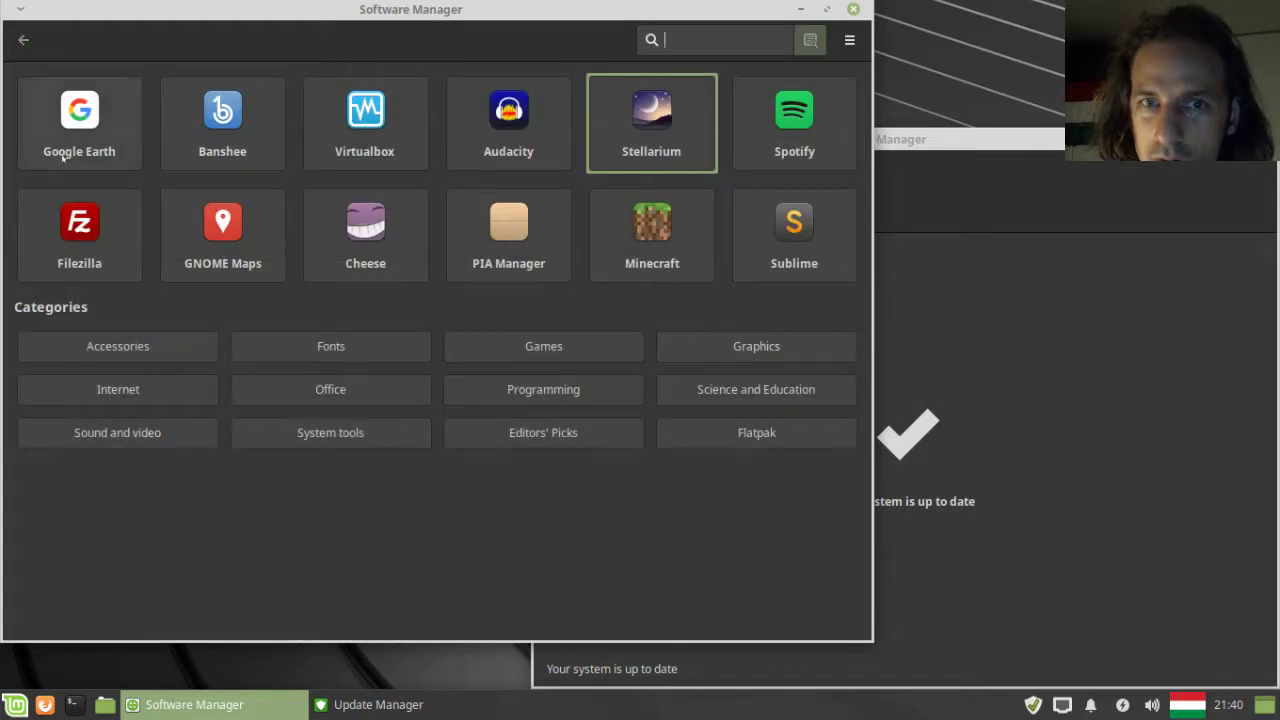
pyautogui.click(141, 432)
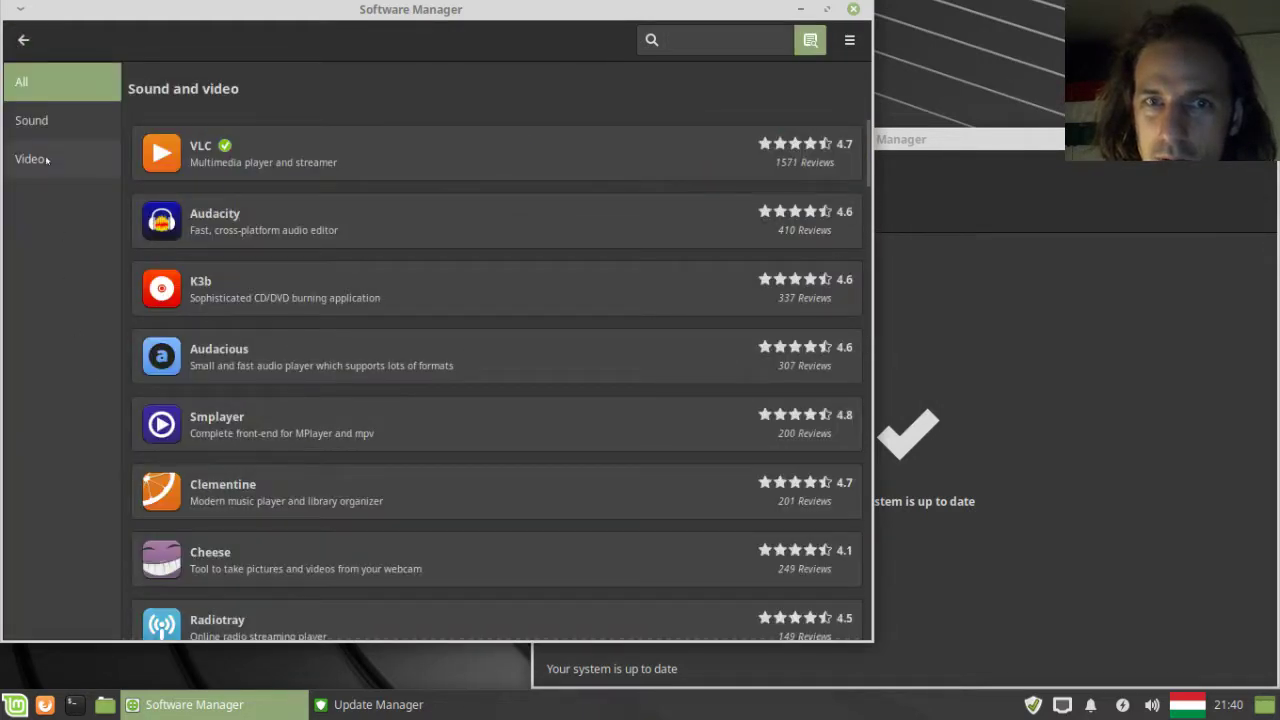
pyautogui.click(92, 160)
pyautogui.scroll(-3, 289, 331)
pyautogui.scroll(3, 289, 334)
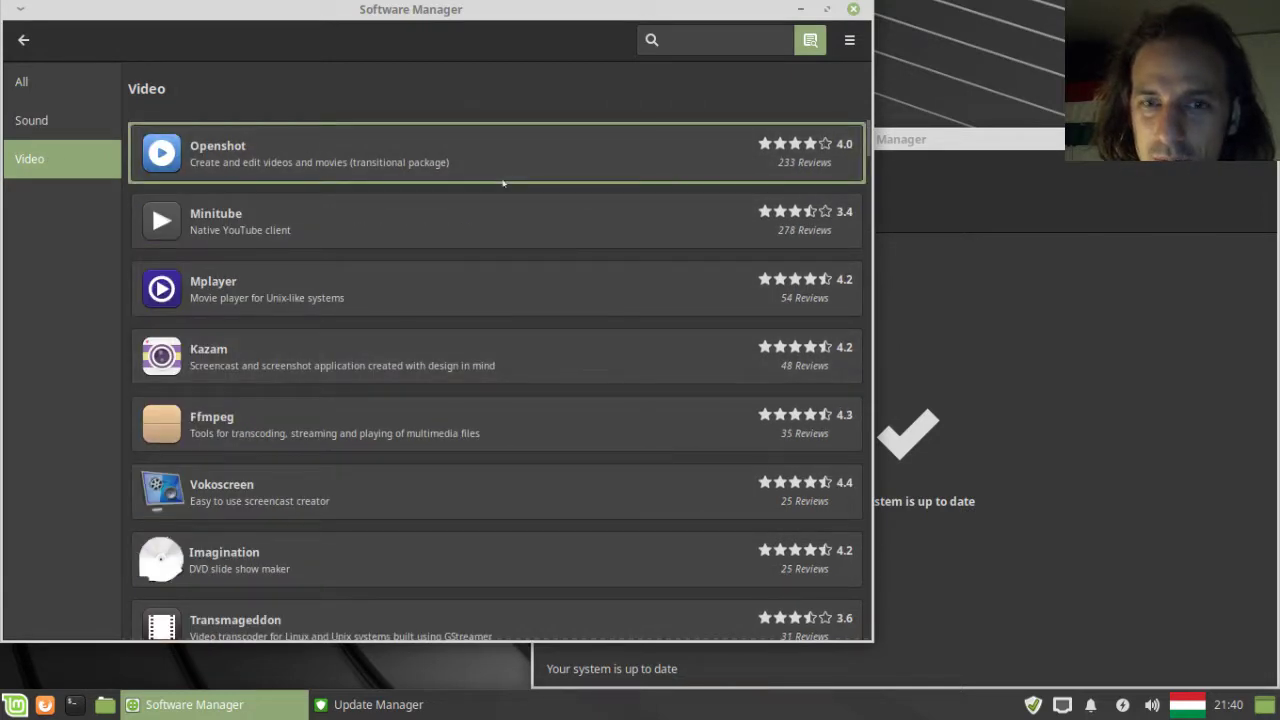
pyautogui.scroll(-7, 503, 183)
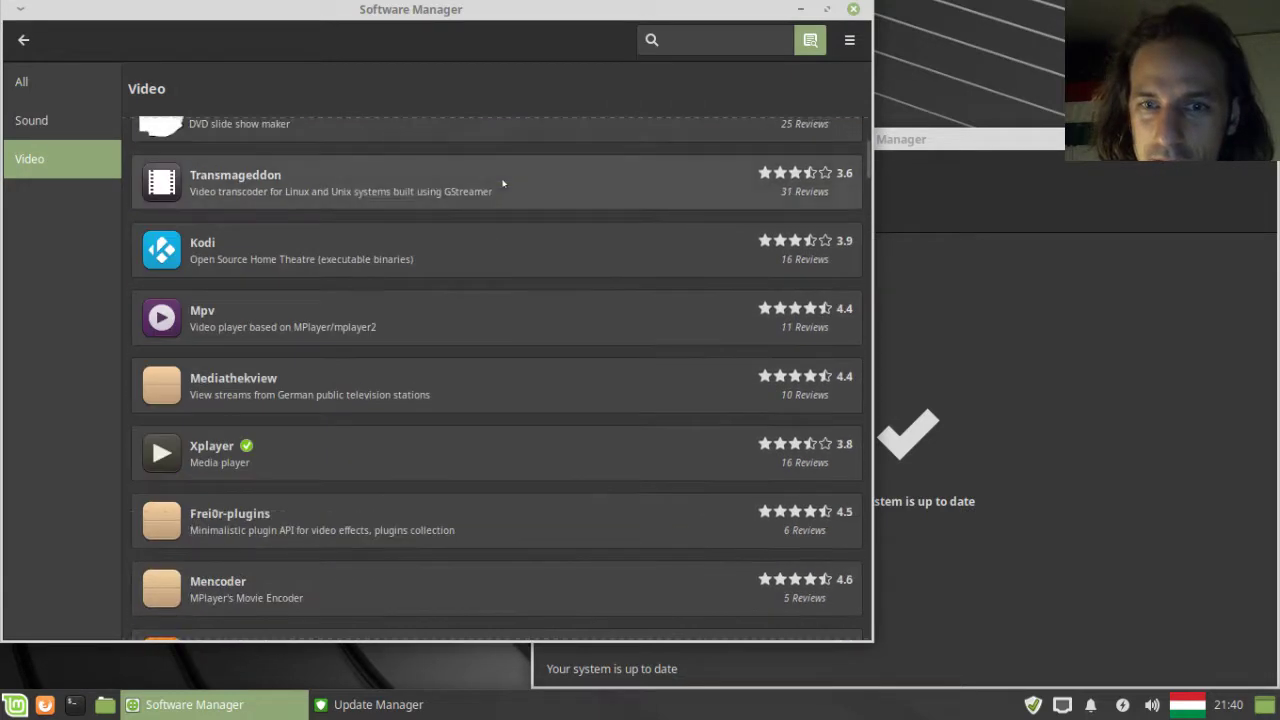
pyautogui.scroll(7, 435, 275)
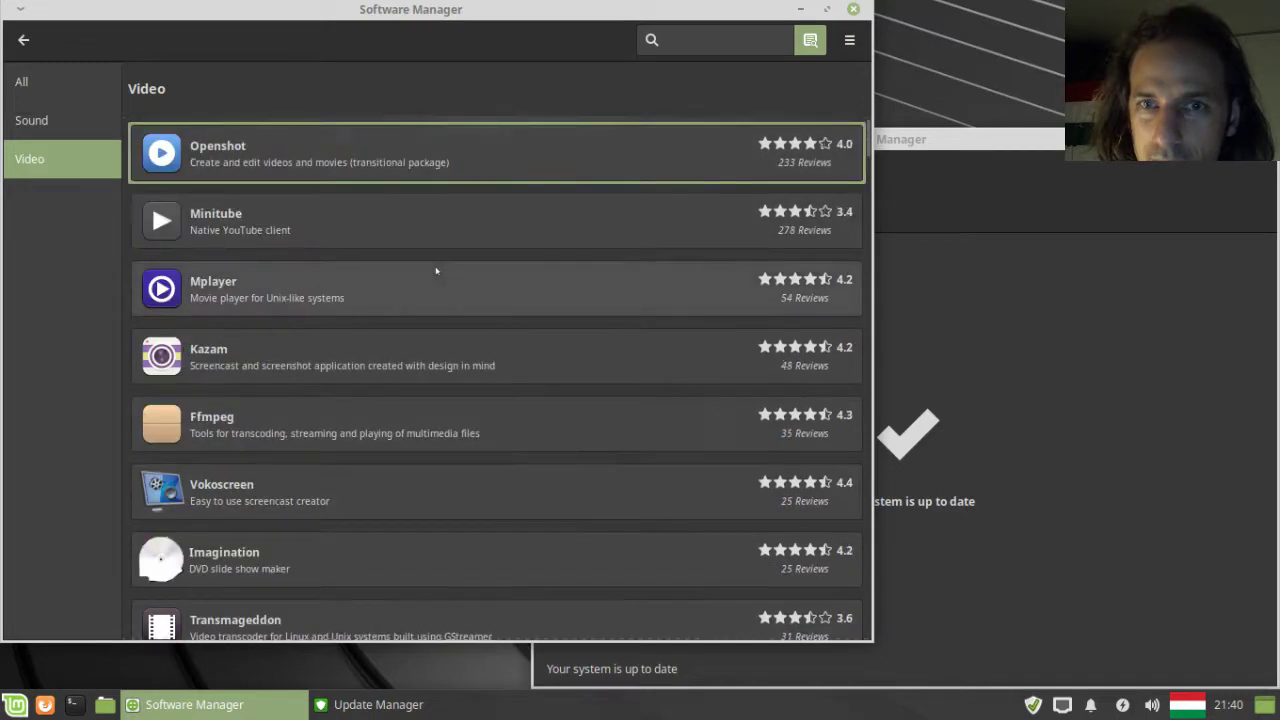
pyautogui.click(22, 39)
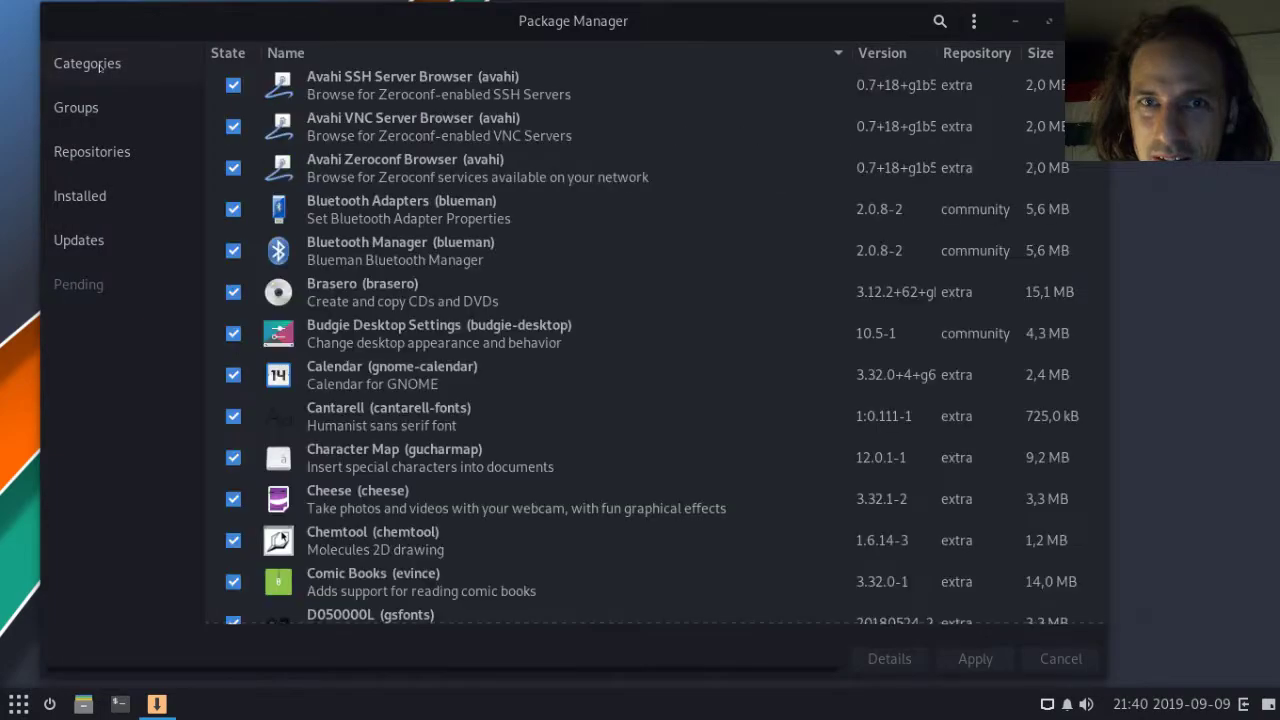
# Open Pamac's Games category from Categories and scroll through its package list.
pyautogui.click(100, 65)
pyautogui.click(130, 238)
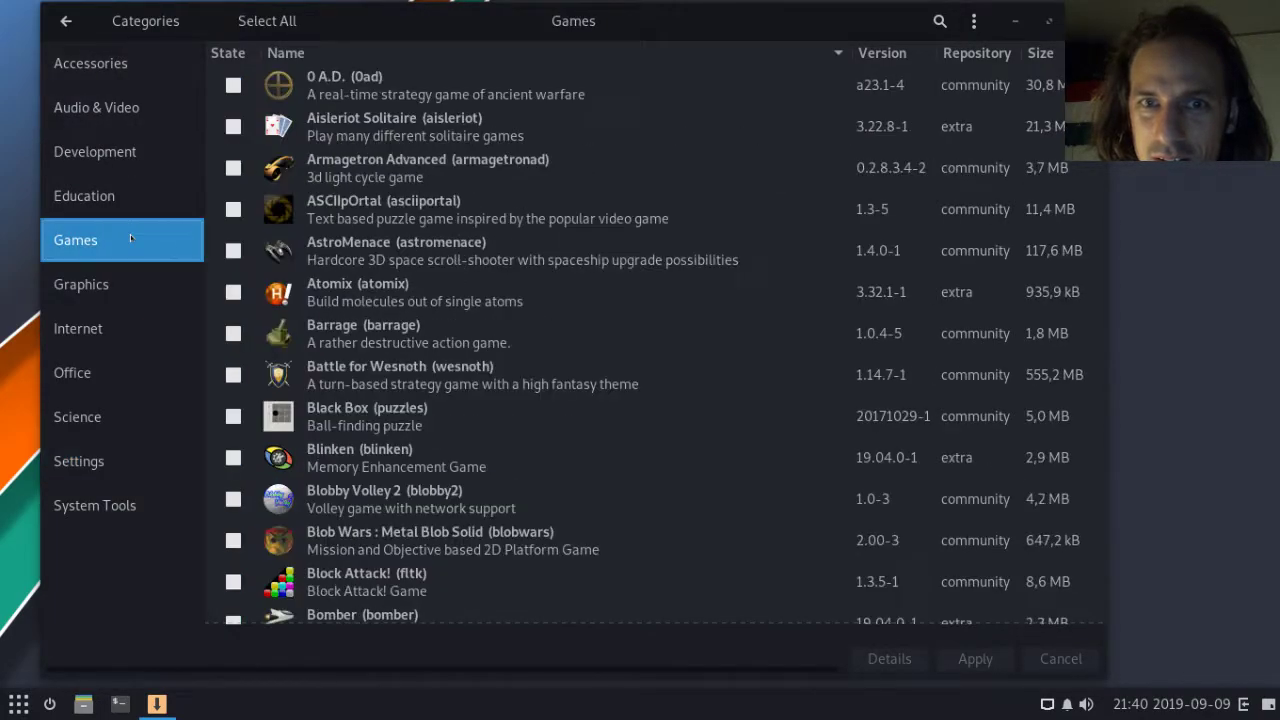
pyautogui.scroll(-10, 560, 276)
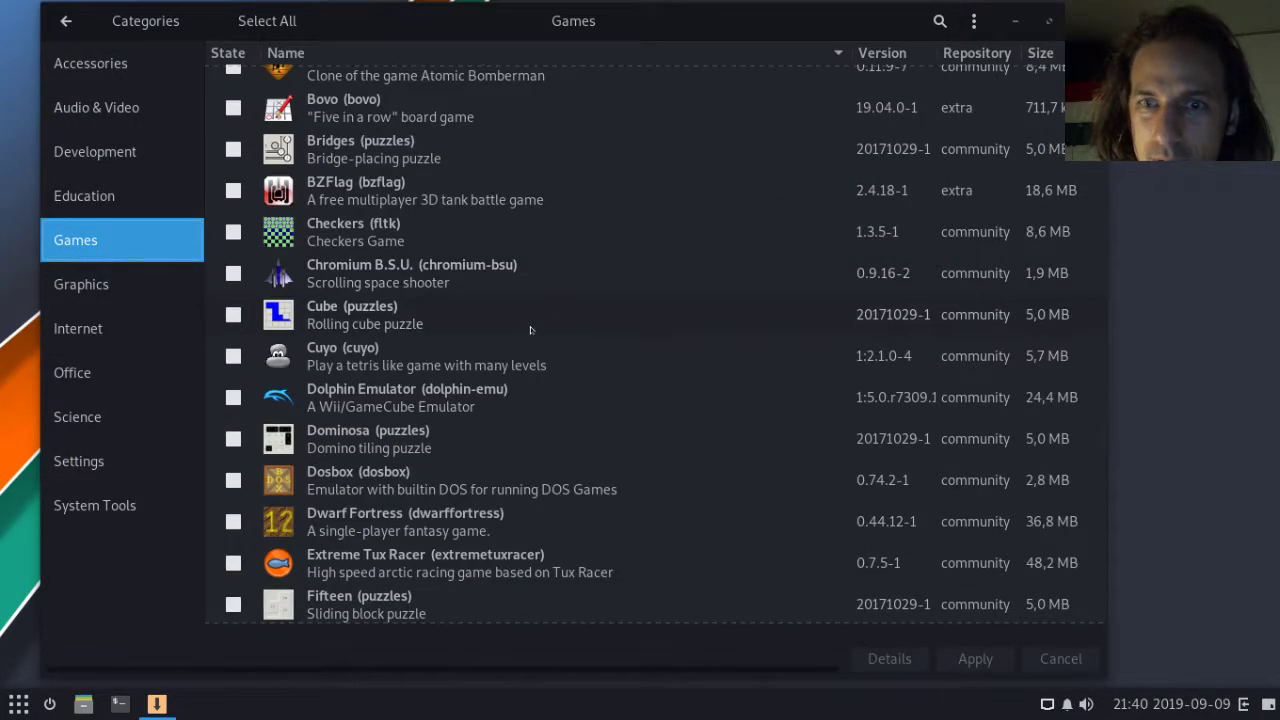
pyautogui.scroll(8, 529, 326)
pyautogui.scroll(-15, 526, 326)
pyautogui.scroll(-8, 526, 328)
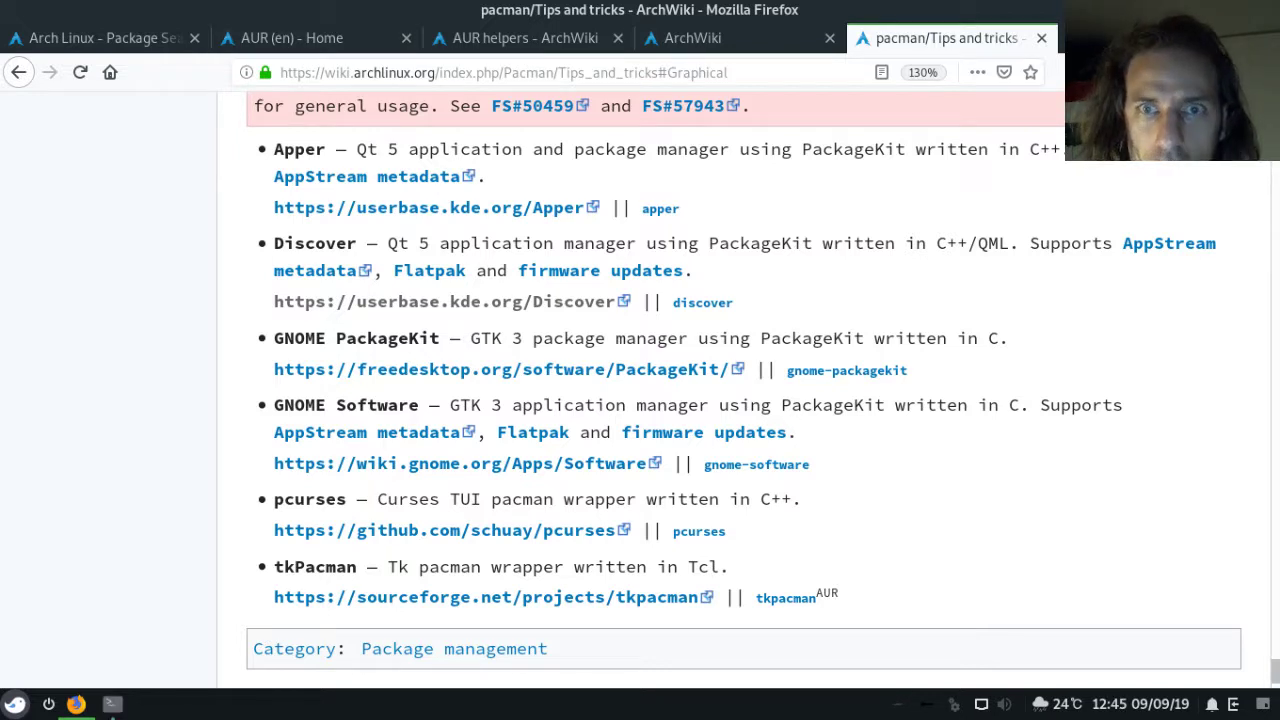
# Search Arch packages for opera, finding opera 63.0.3368.66-1 in Community, then return to the terminal.
pyautogui.click(110, 37)
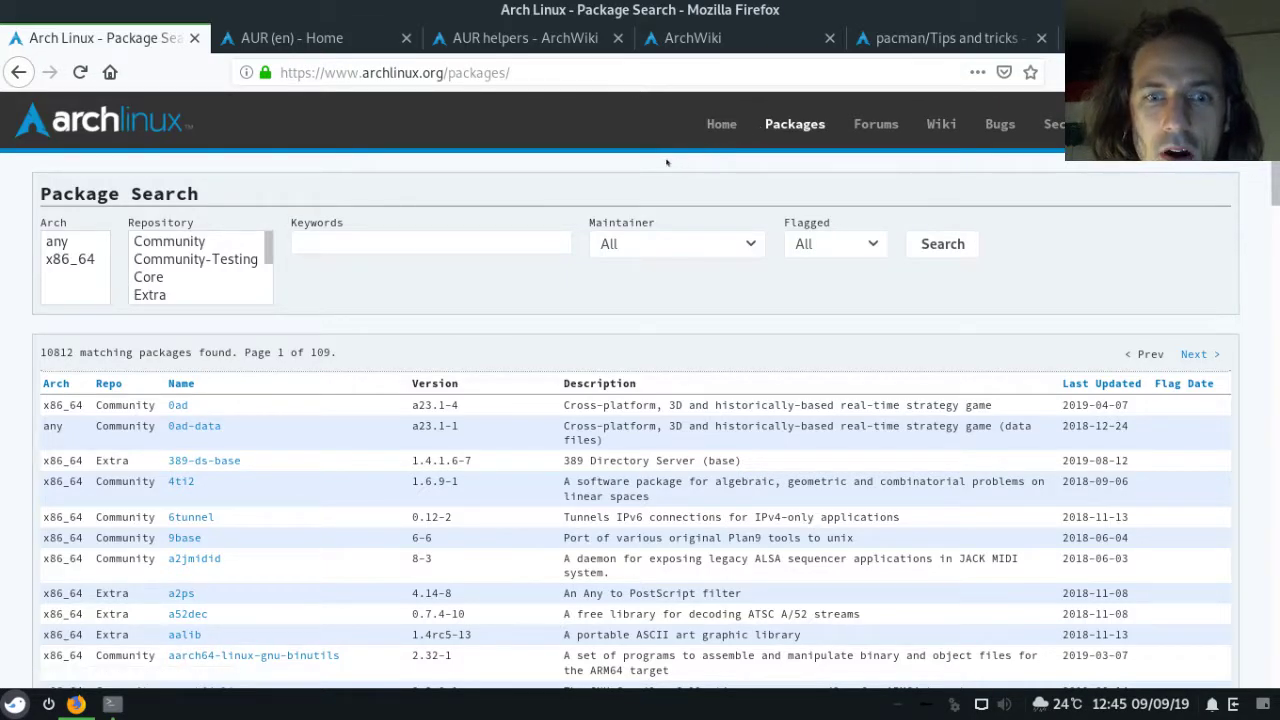
pyautogui.click(468, 240)
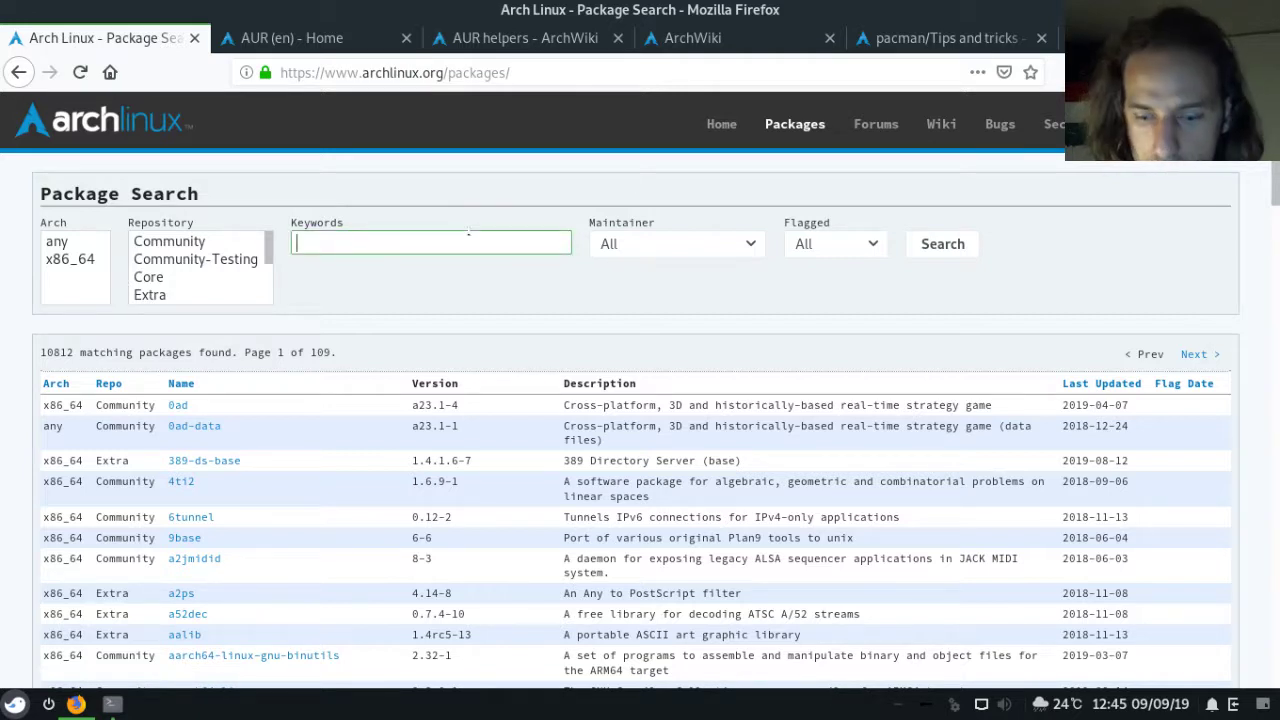
pyautogui.write('op')
pyautogui.press('Left')
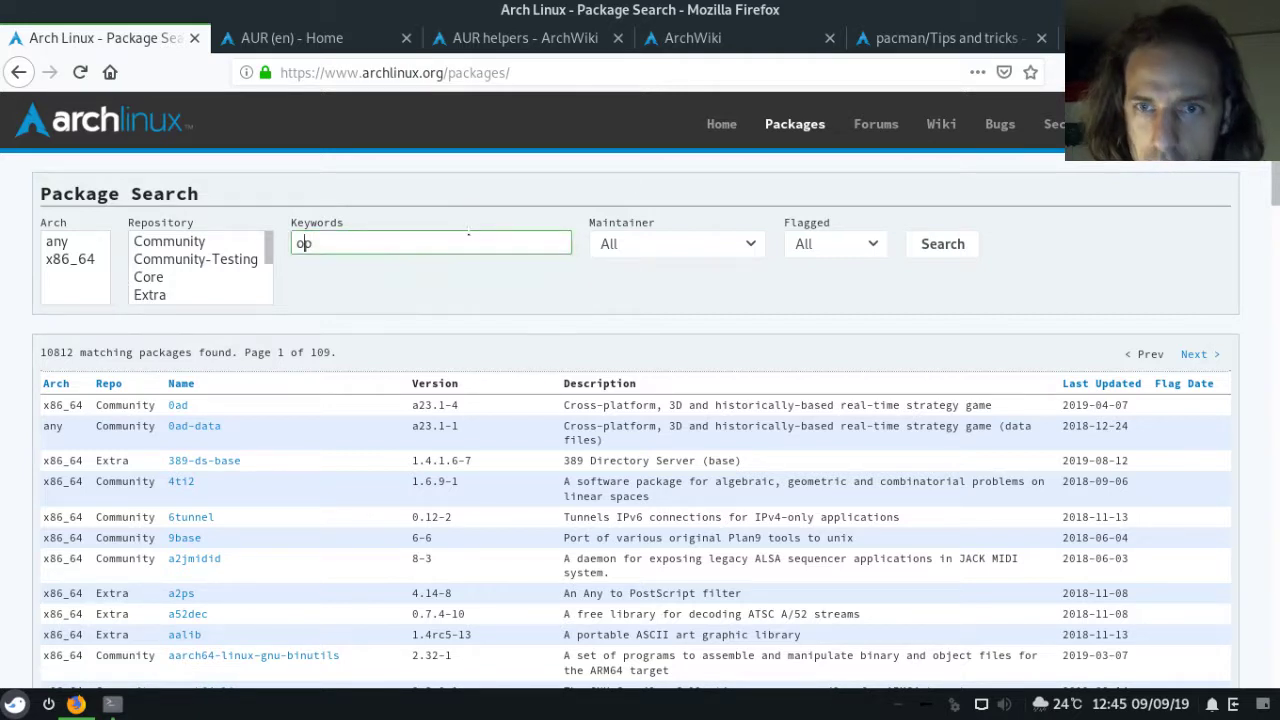
pyautogui.press('Down')
pyautogui.press('Down')
pyautogui.press('Return')
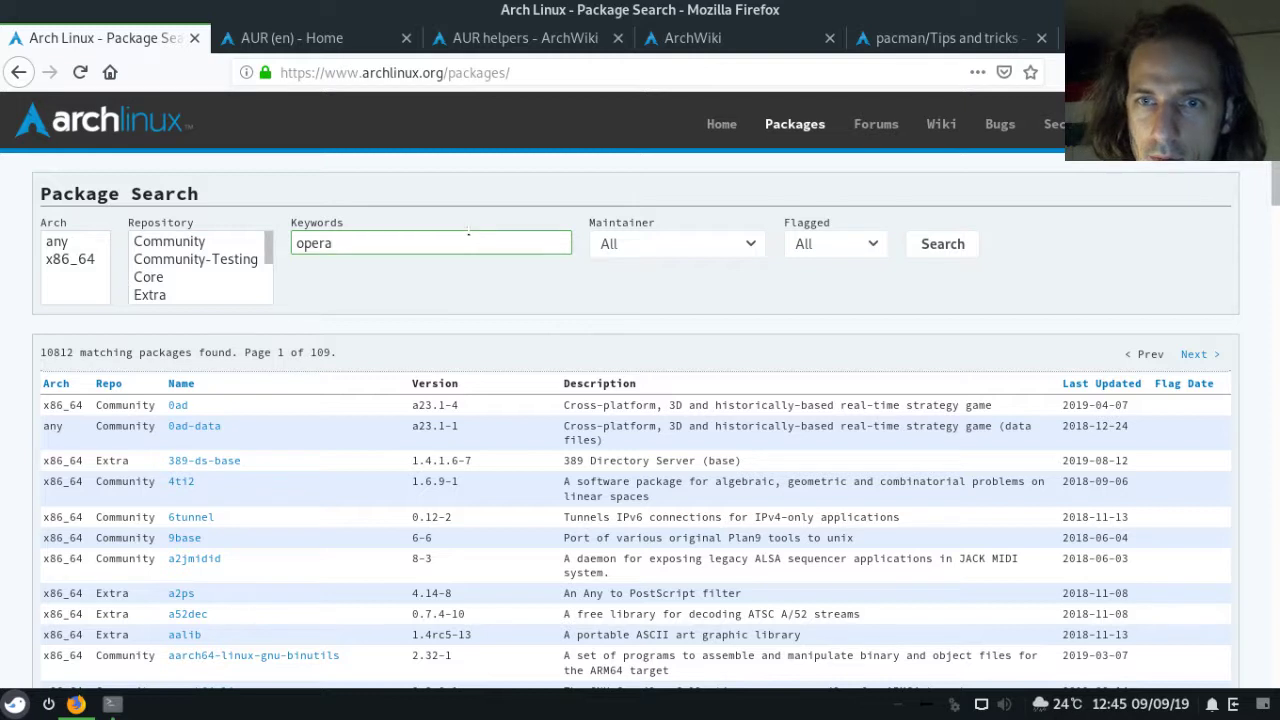
pyautogui.press('Return')
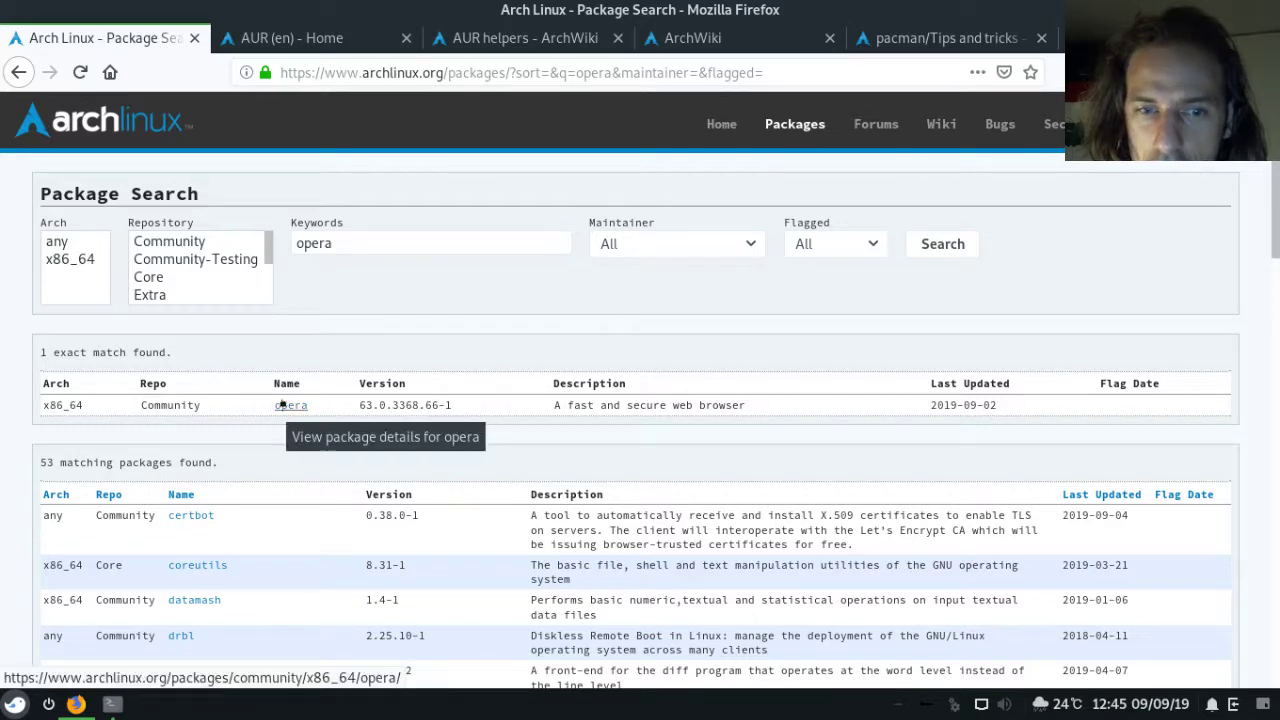
pyautogui.click(112, 704)
# Run pacman -Si opera to read its 57.16 MiB download and 197.78 MiB installed size, then return to Firefox.
pyautogui.write('pacman')
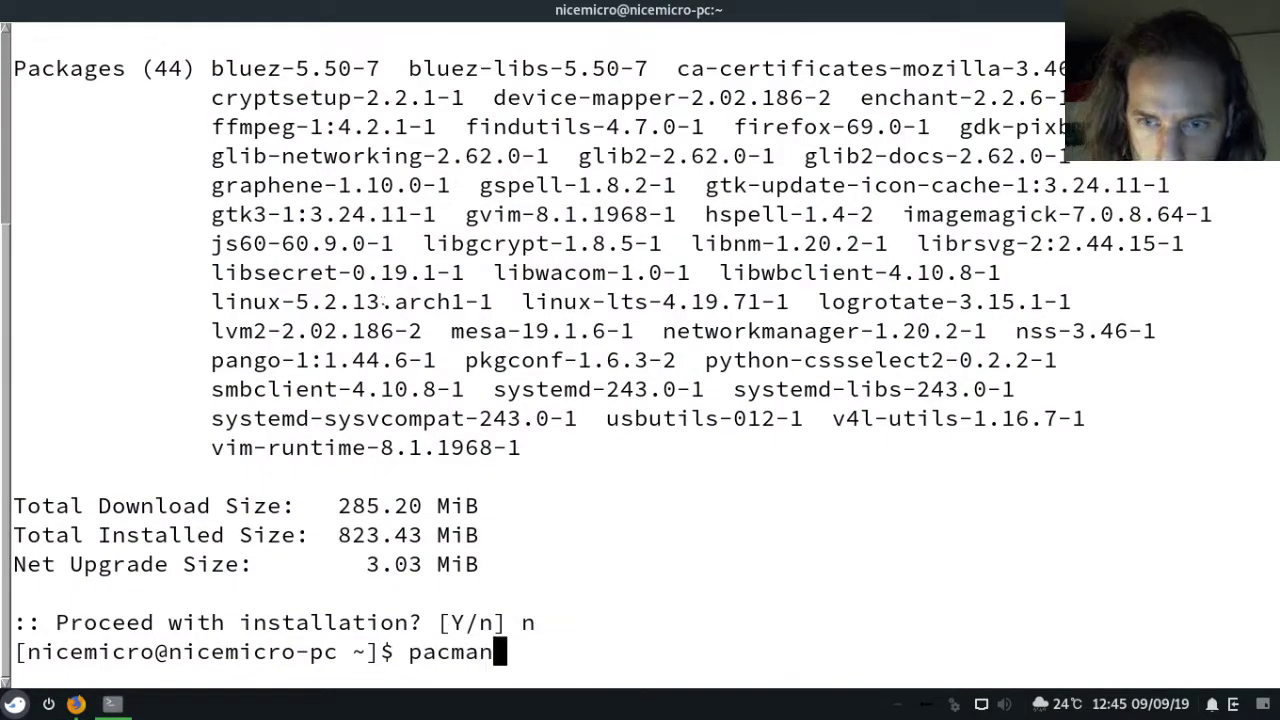
pyautogui.write(' -Si')
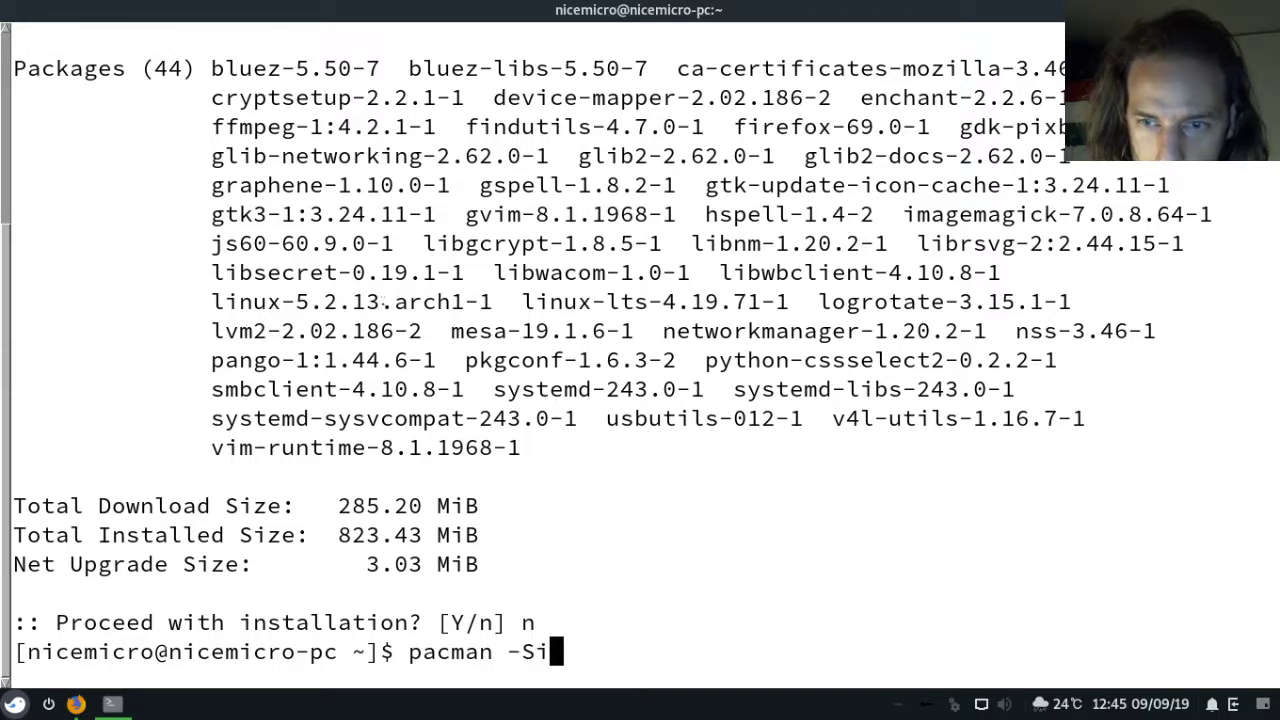
pyautogui.write(' opera')
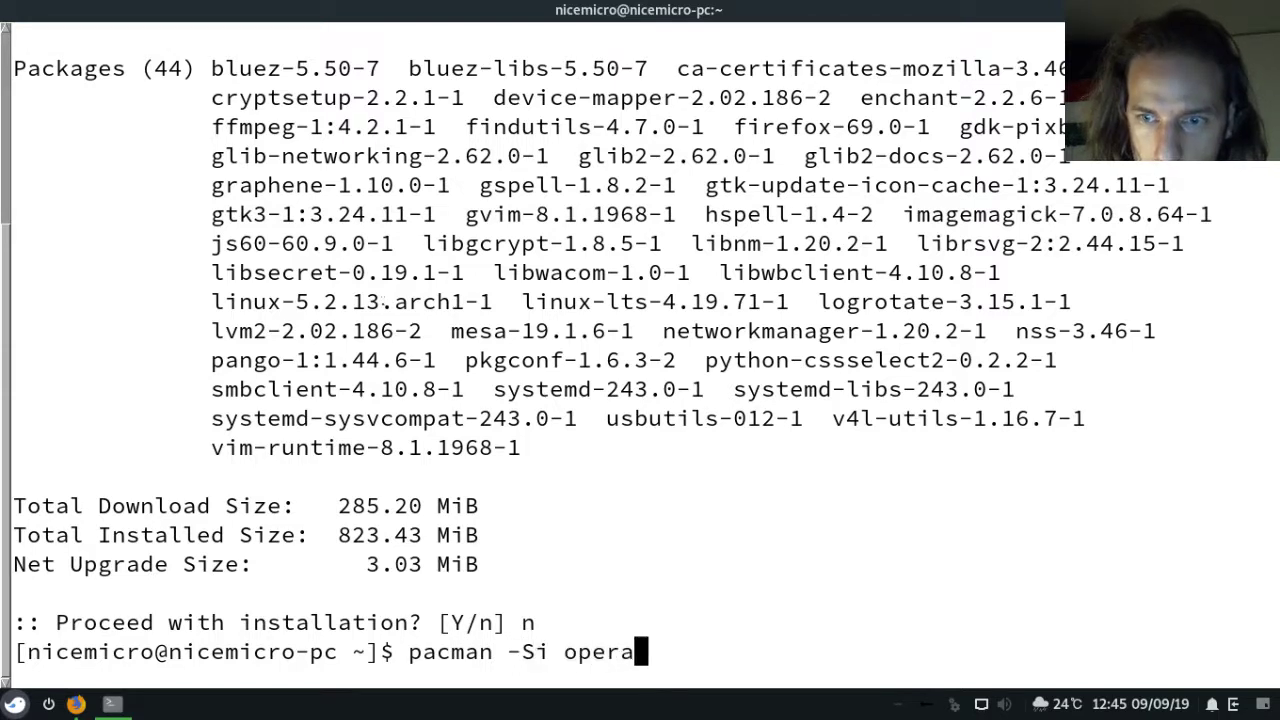
pyautogui.press('Return')
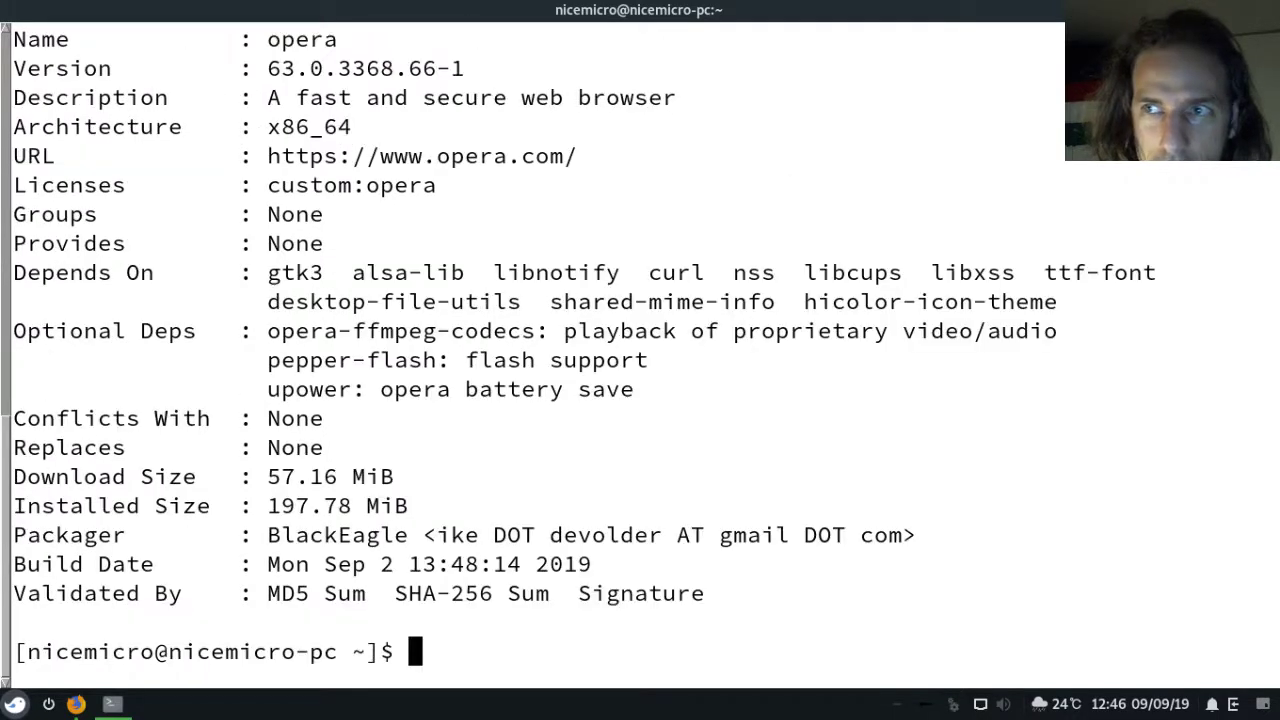
pyautogui.hotkey('alt', 'Tab')
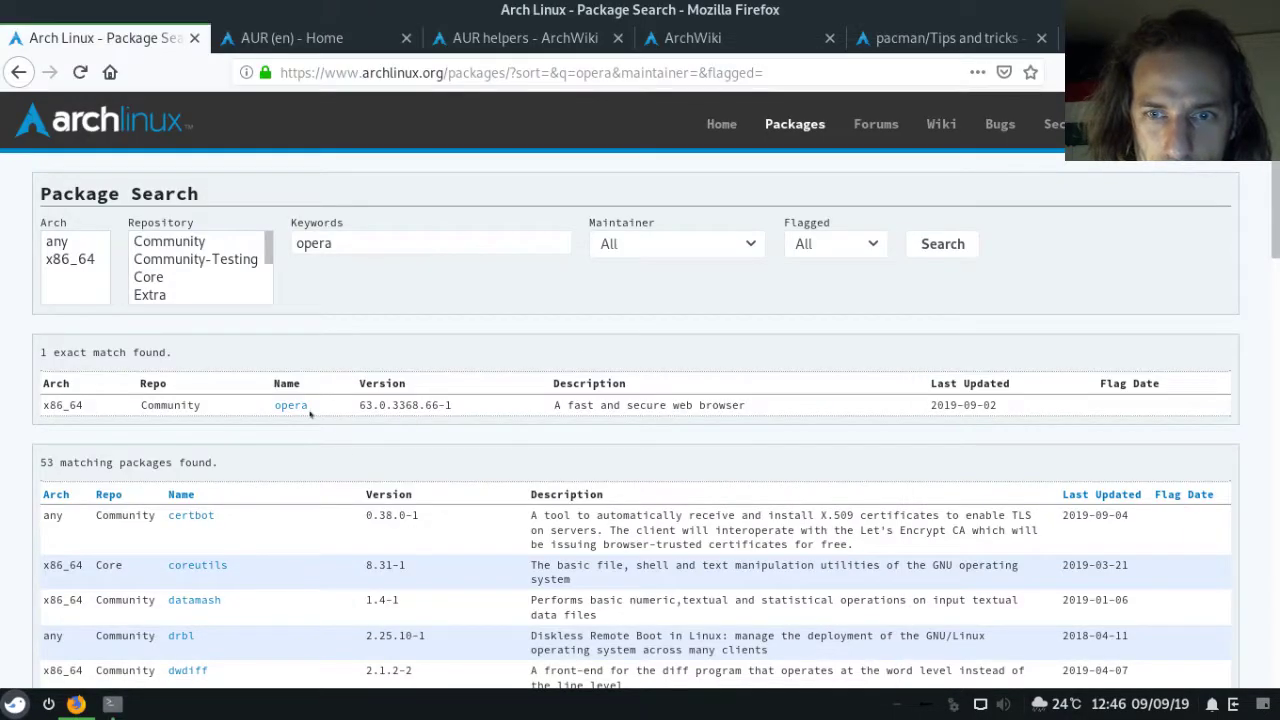
pyautogui.middleClick(293, 406)
pyautogui.click(279, 40)
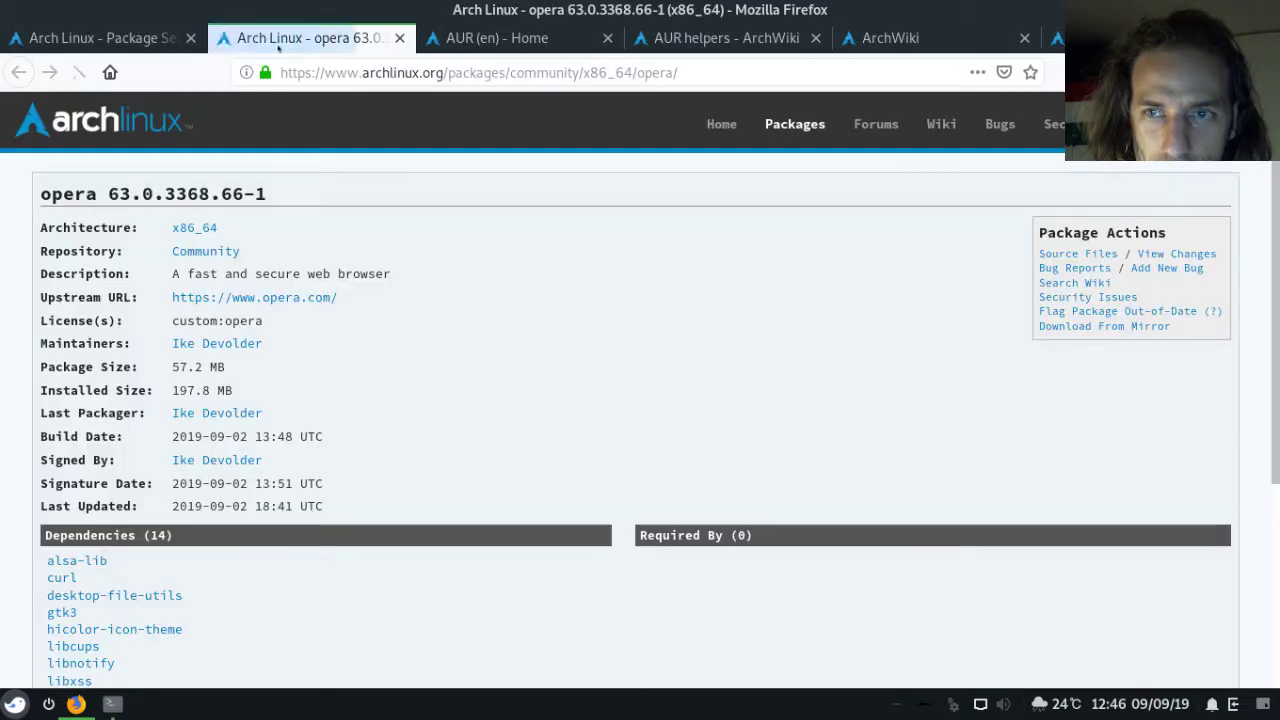
pyautogui.scroll(-5, 370, 330)
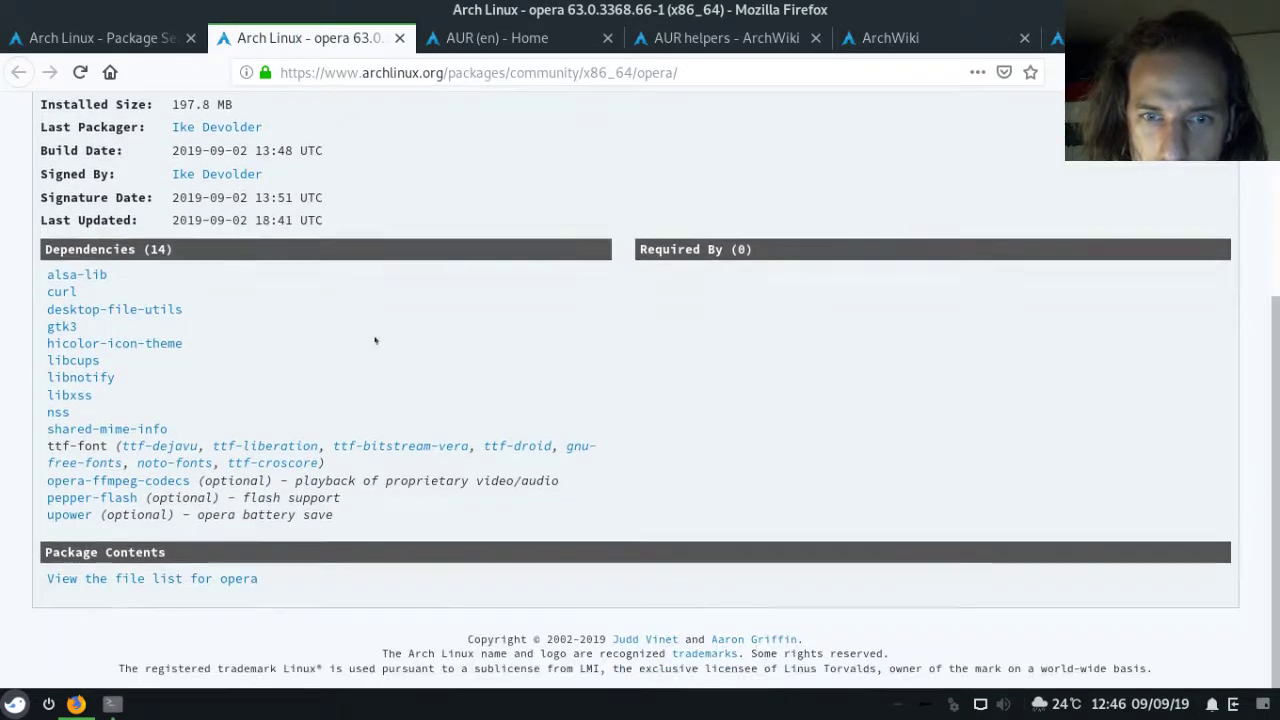
pyautogui.scroll(4, 375, 341)
pyautogui.scroll(-3, 373, 345)
pyautogui.scroll(3, 373, 345)
pyautogui.scroll(-4, 366, 345)
pyautogui.scroll(2, 428, 432)
pyautogui.scroll(-2, 441, 432)
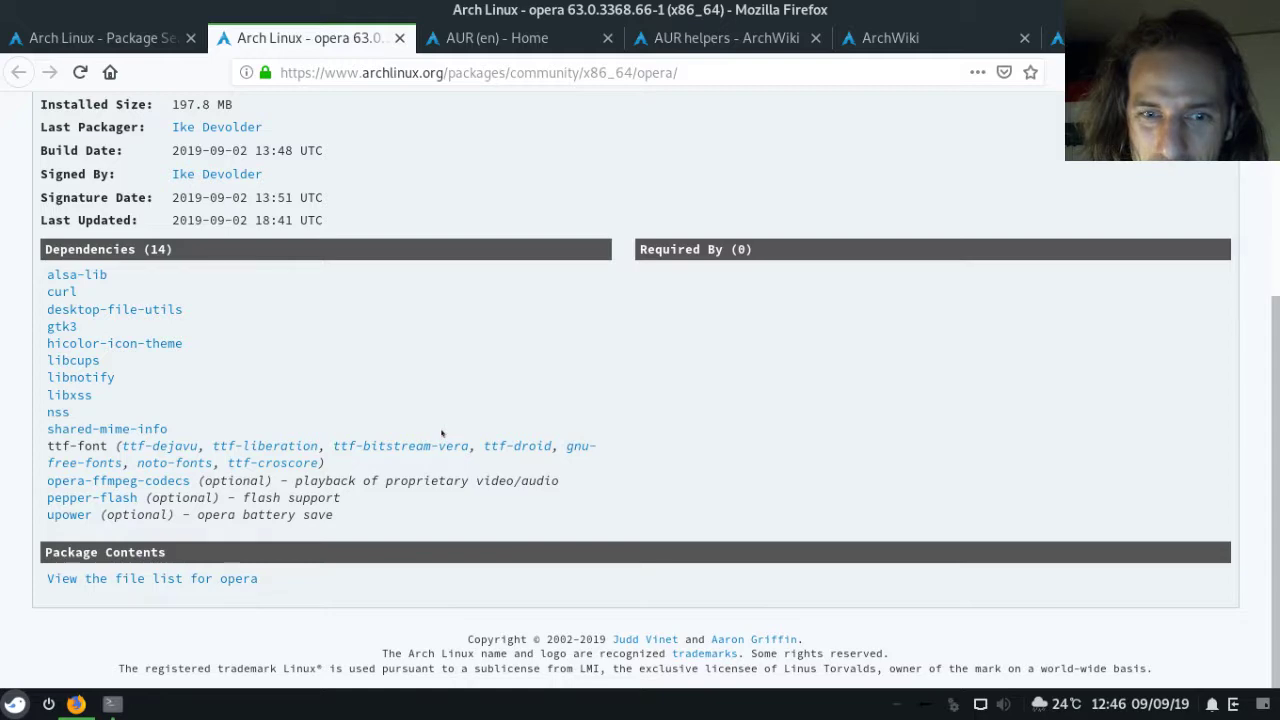
pyautogui.click(199, 578)
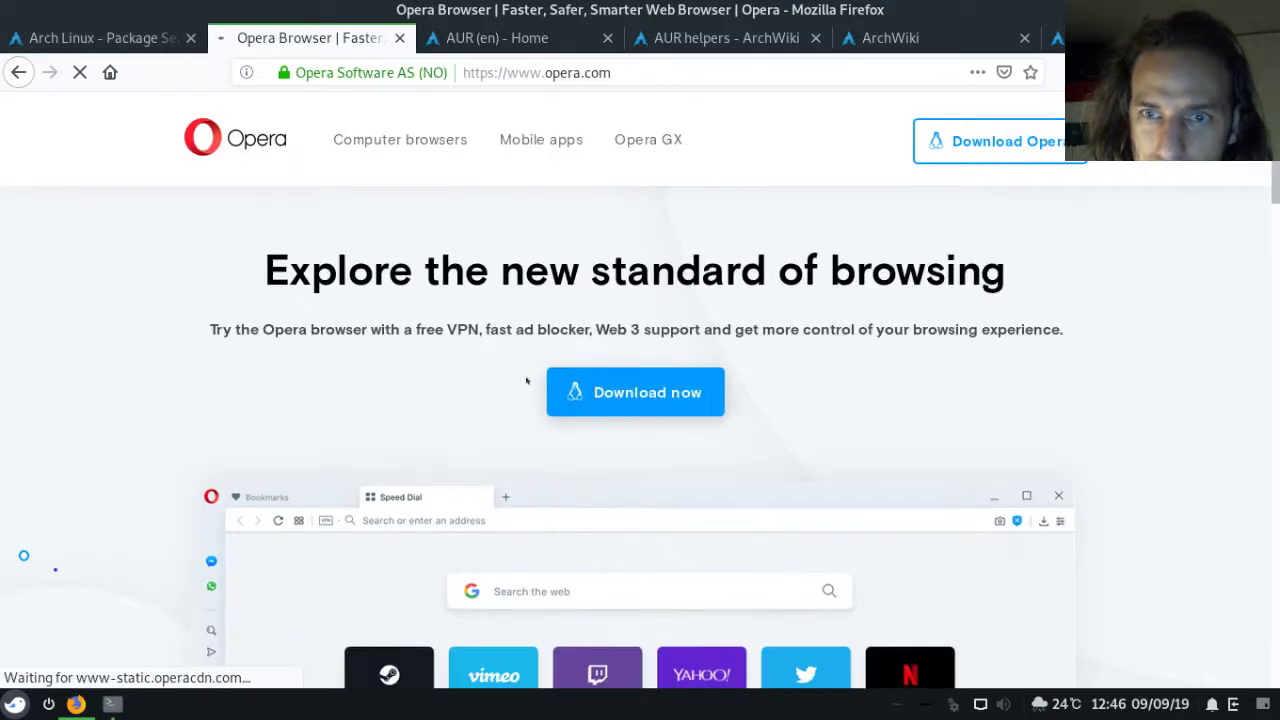
pyautogui.scroll(-4, 456, 366)
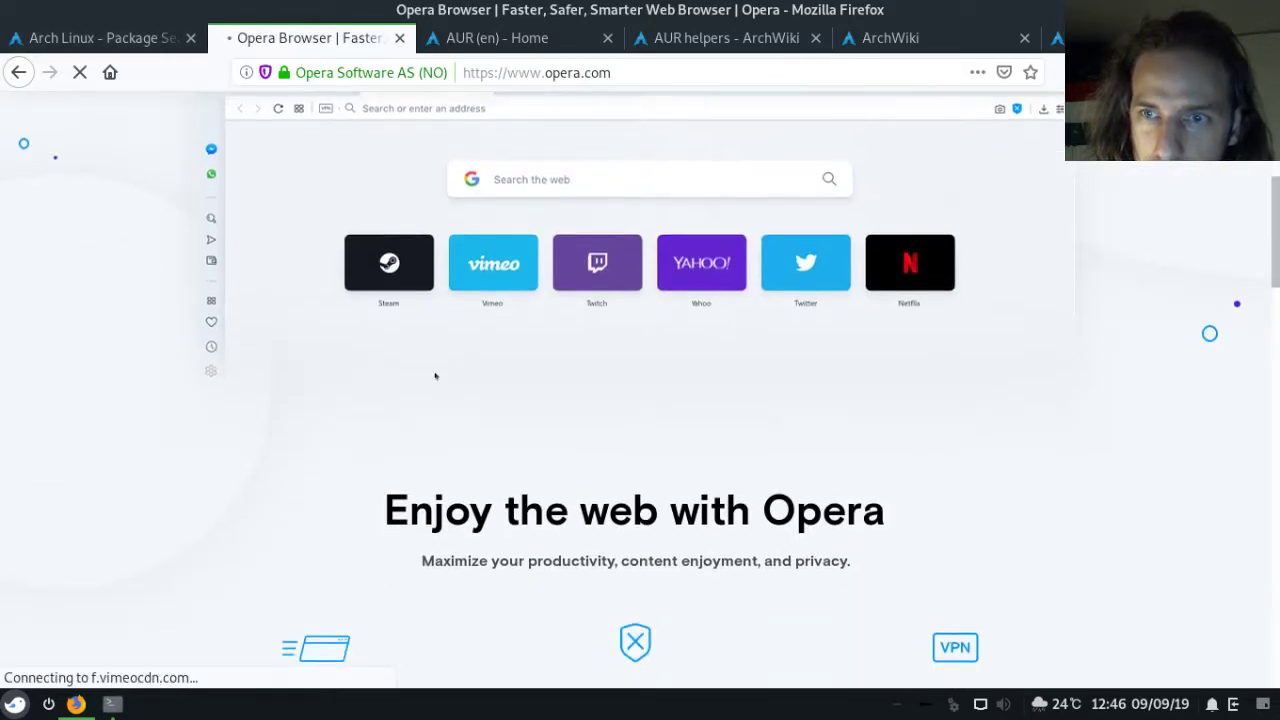
pyautogui.scroll(4, 434, 371)
pyautogui.click(399, 38)
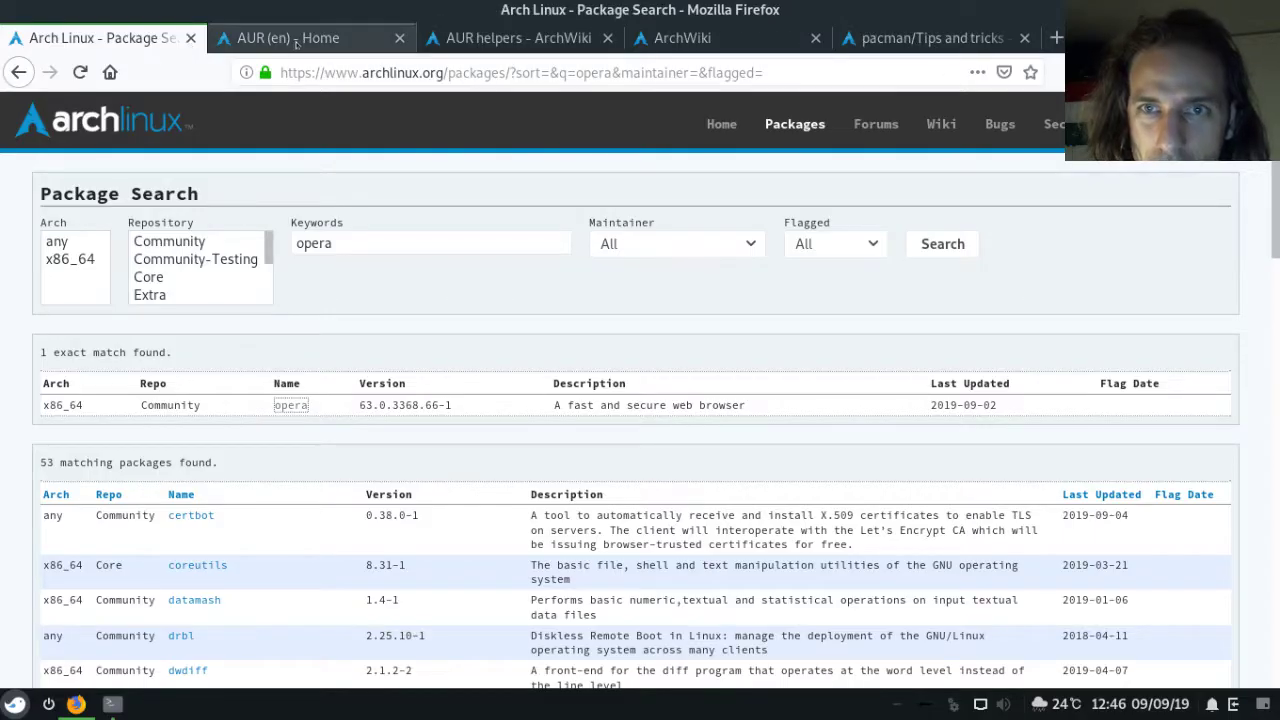
# Open the peertube package details from the AUR home page and scroll through them.
pyautogui.click(262, 40)
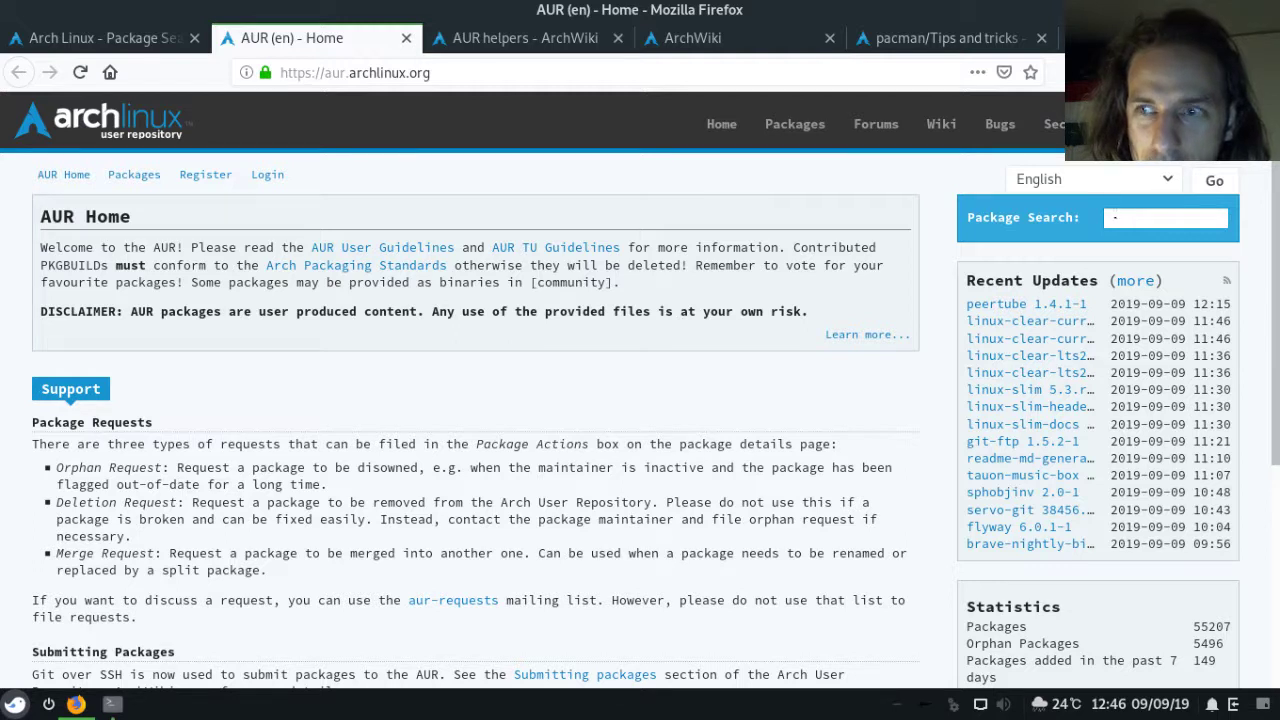
pyautogui.click(1115, 217)
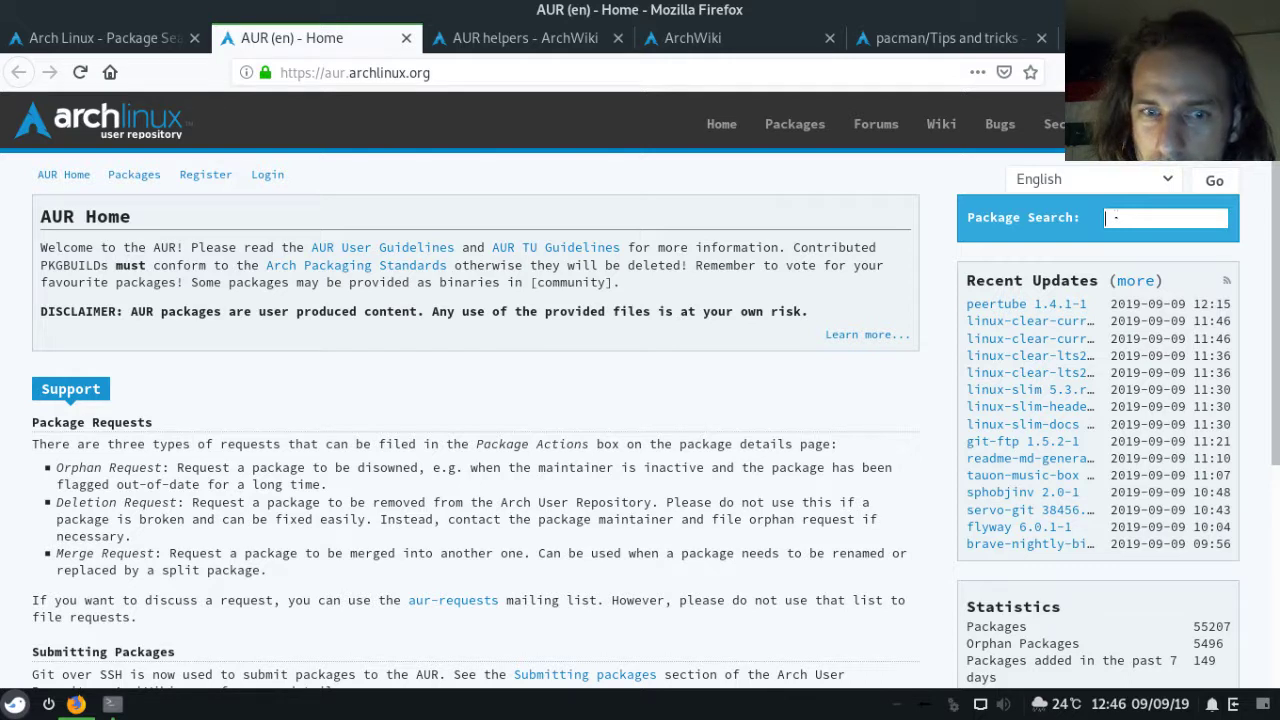
pyautogui.click(1030, 304)
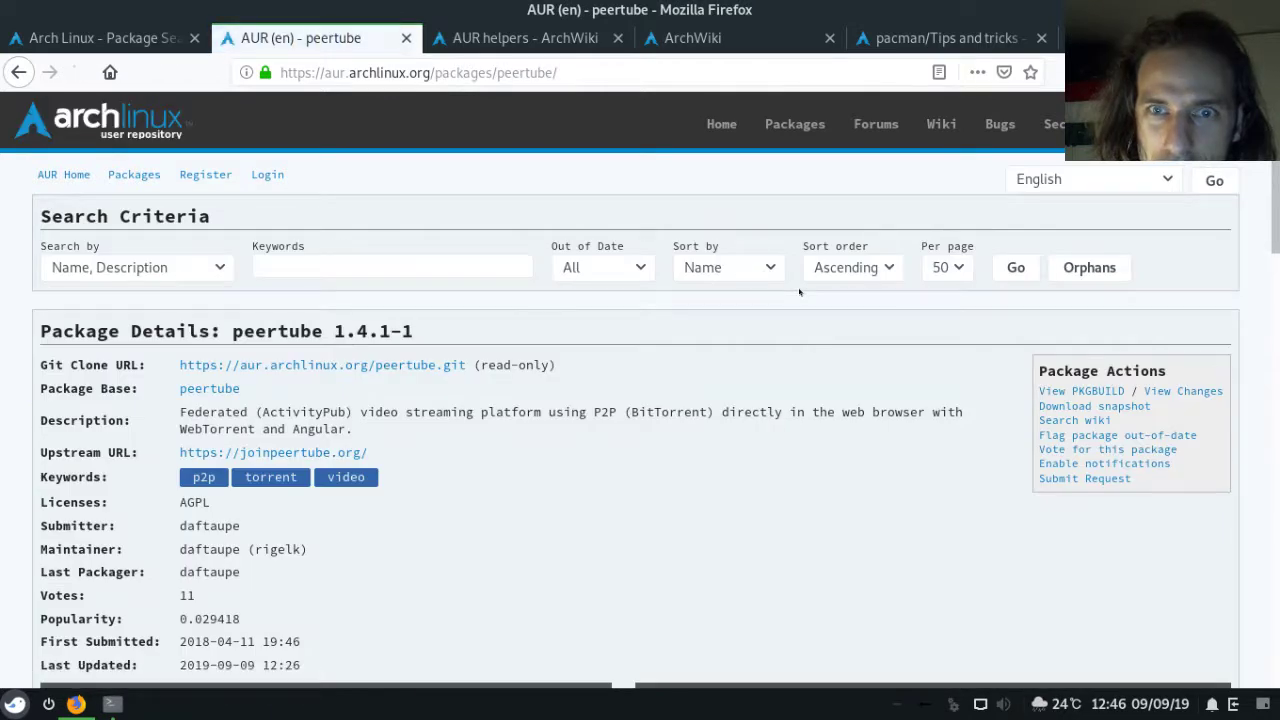
pyautogui.scroll(-3, 697, 330)
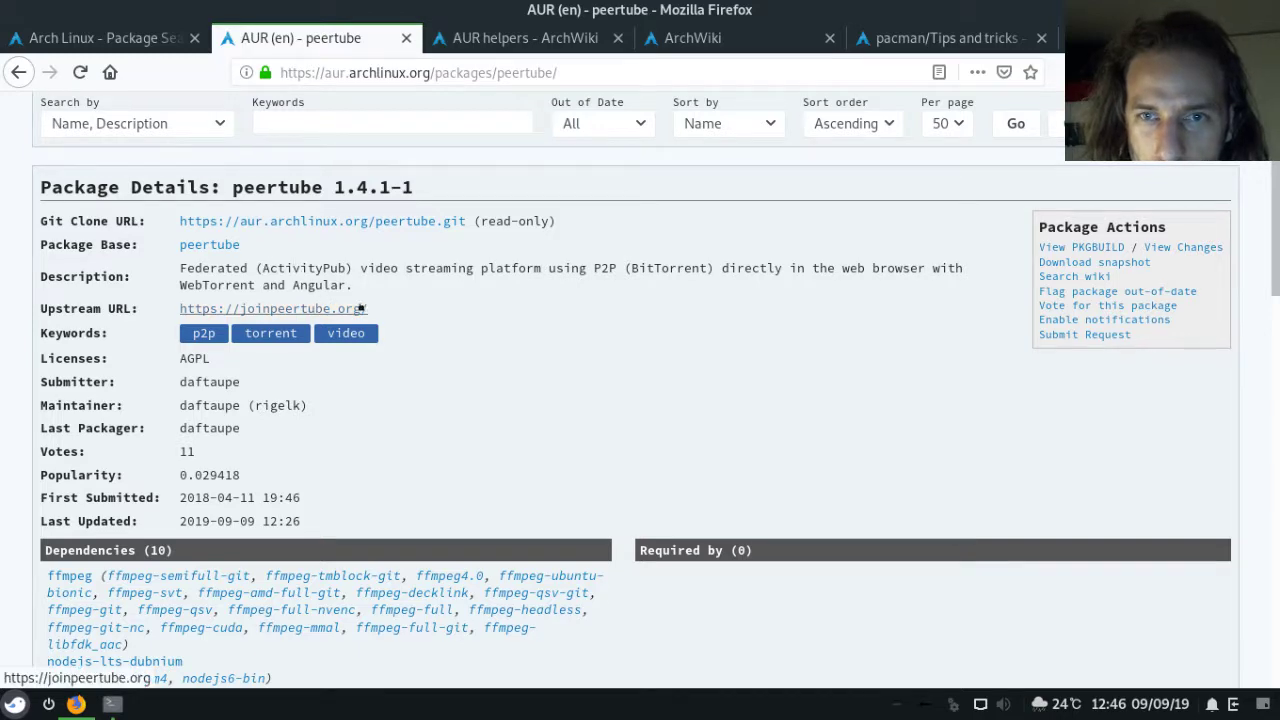
pyautogui.scroll(2, 330, 308)
pyautogui.scroll(-3, 363, 308)
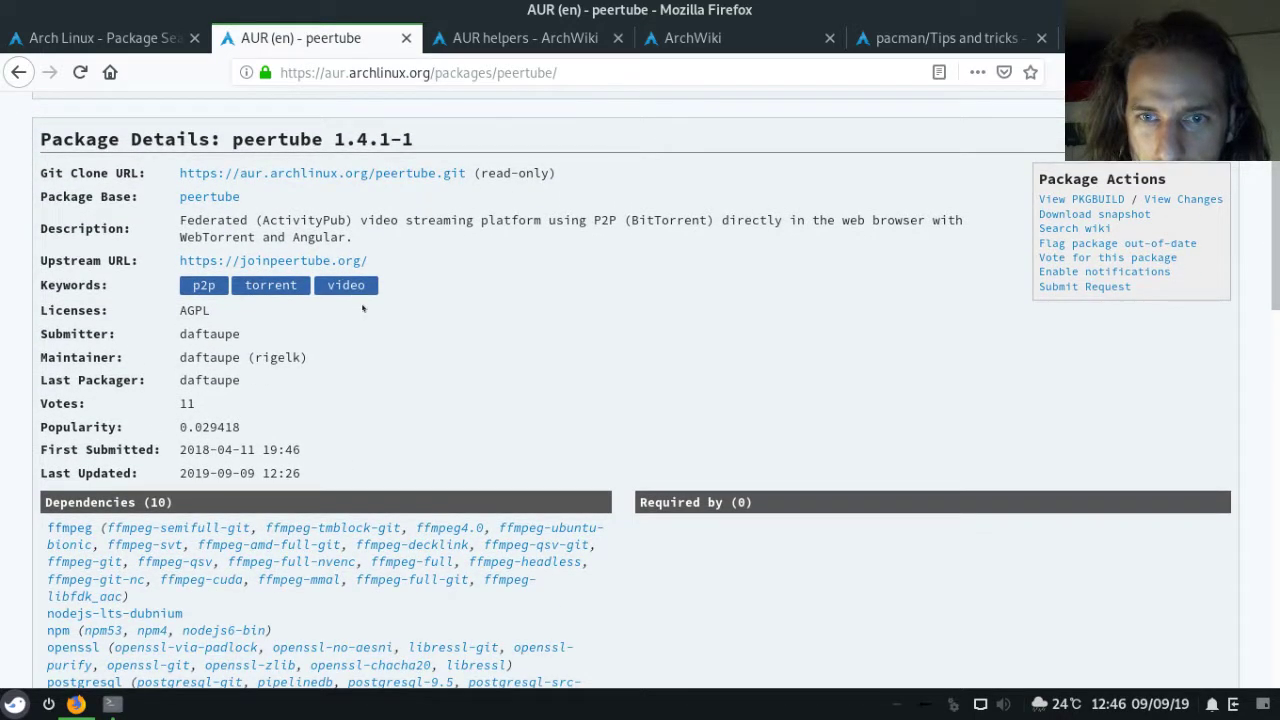
pyautogui.scroll(-1, 274, 261)
pyautogui.scroll(1, 274, 261)
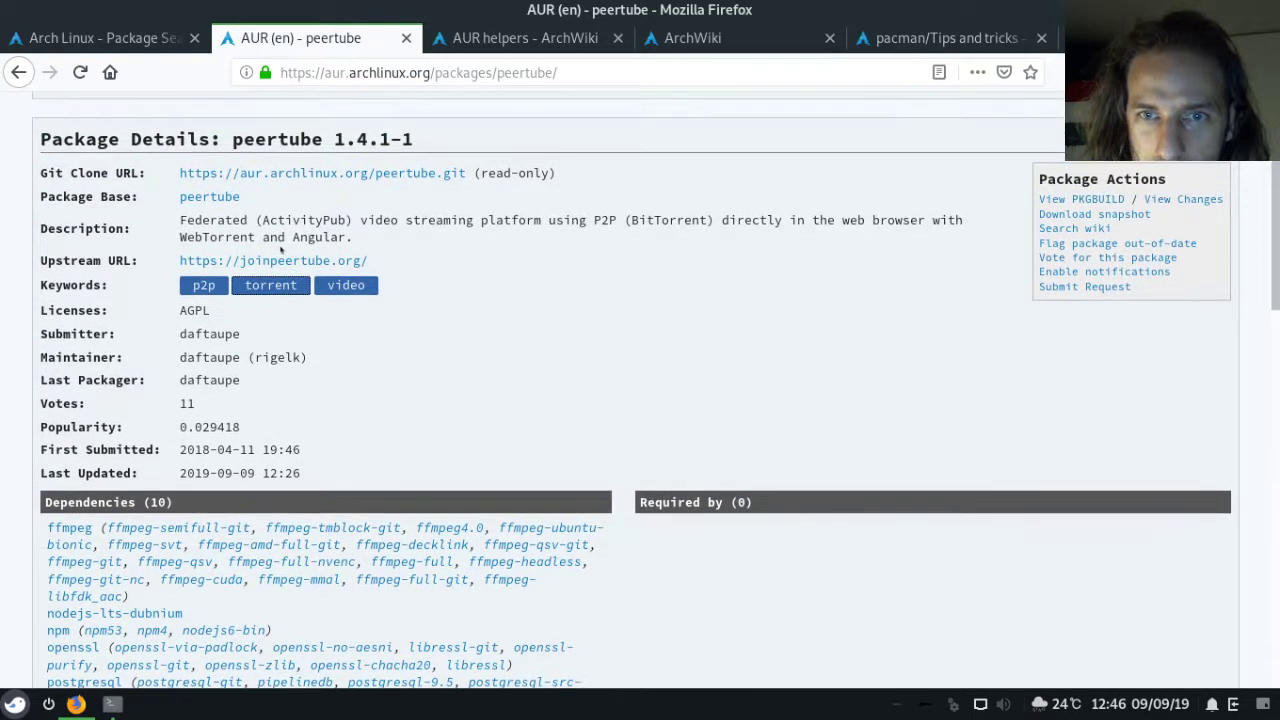
# View and close peertube's upstream PeerTube website, then move to the ArchWiki main page.
pyautogui.middleClick(193, 259)
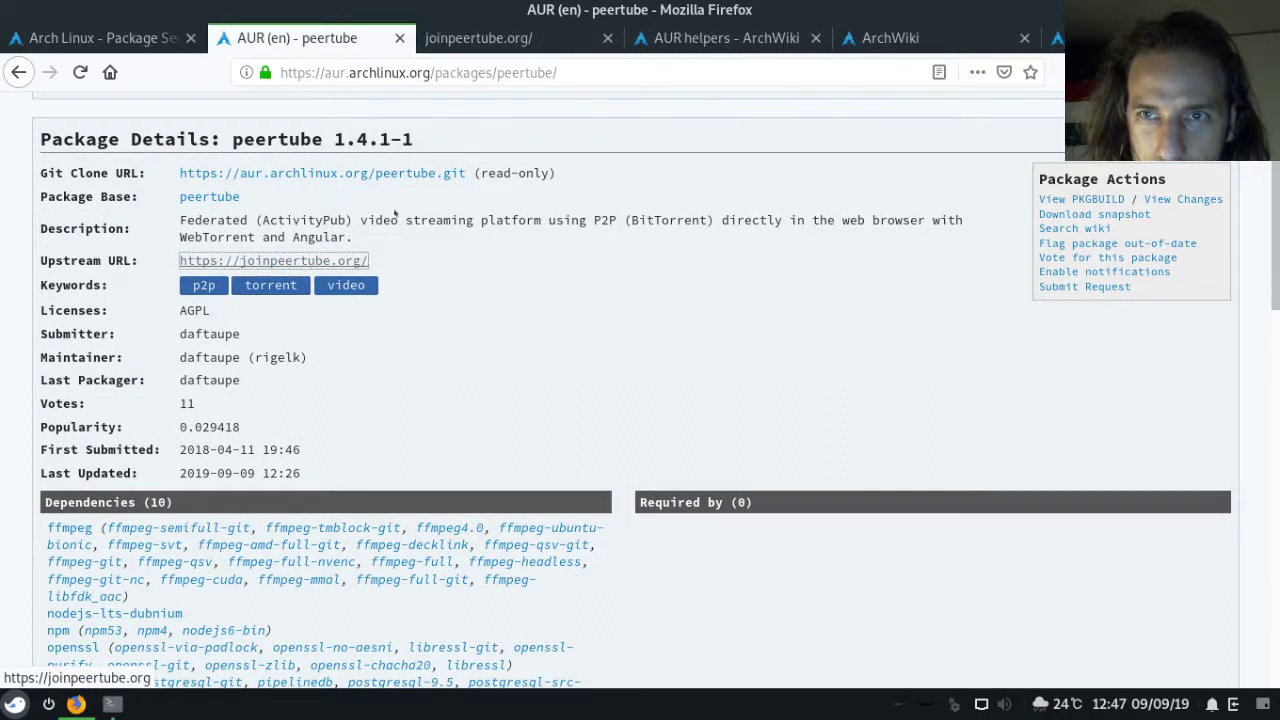
pyautogui.click(500, 37)
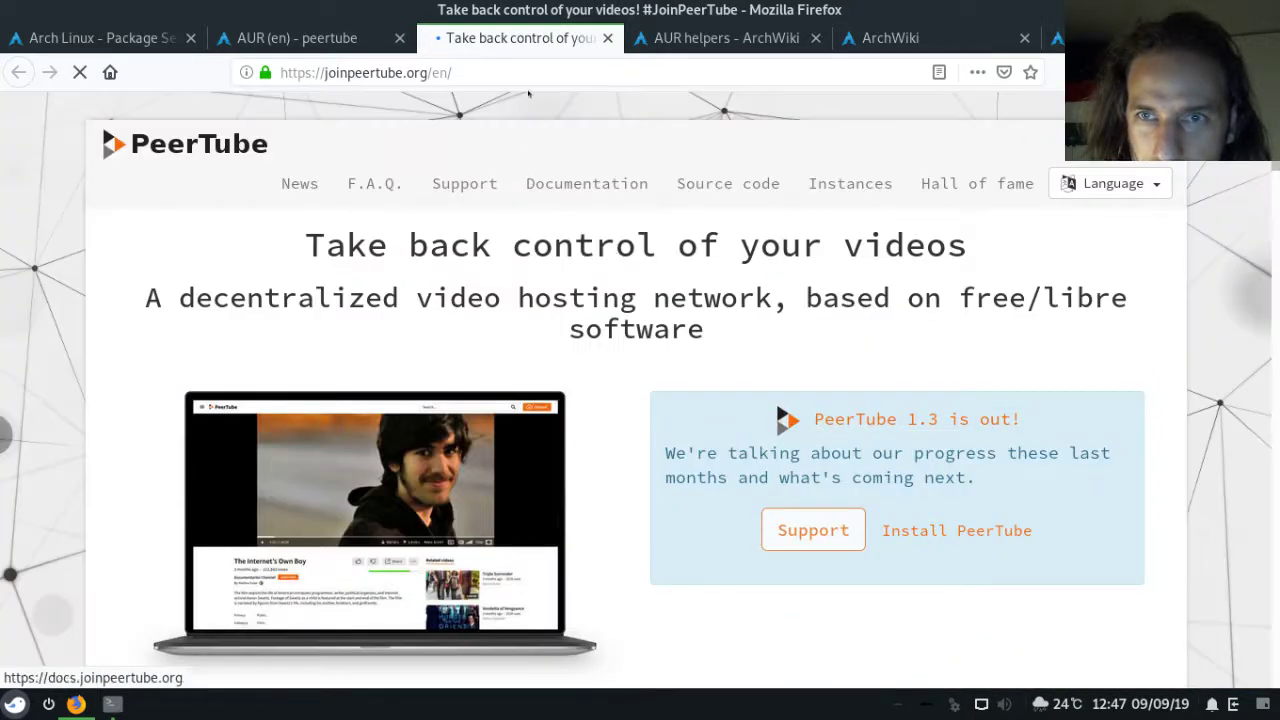
pyautogui.click(607, 38)
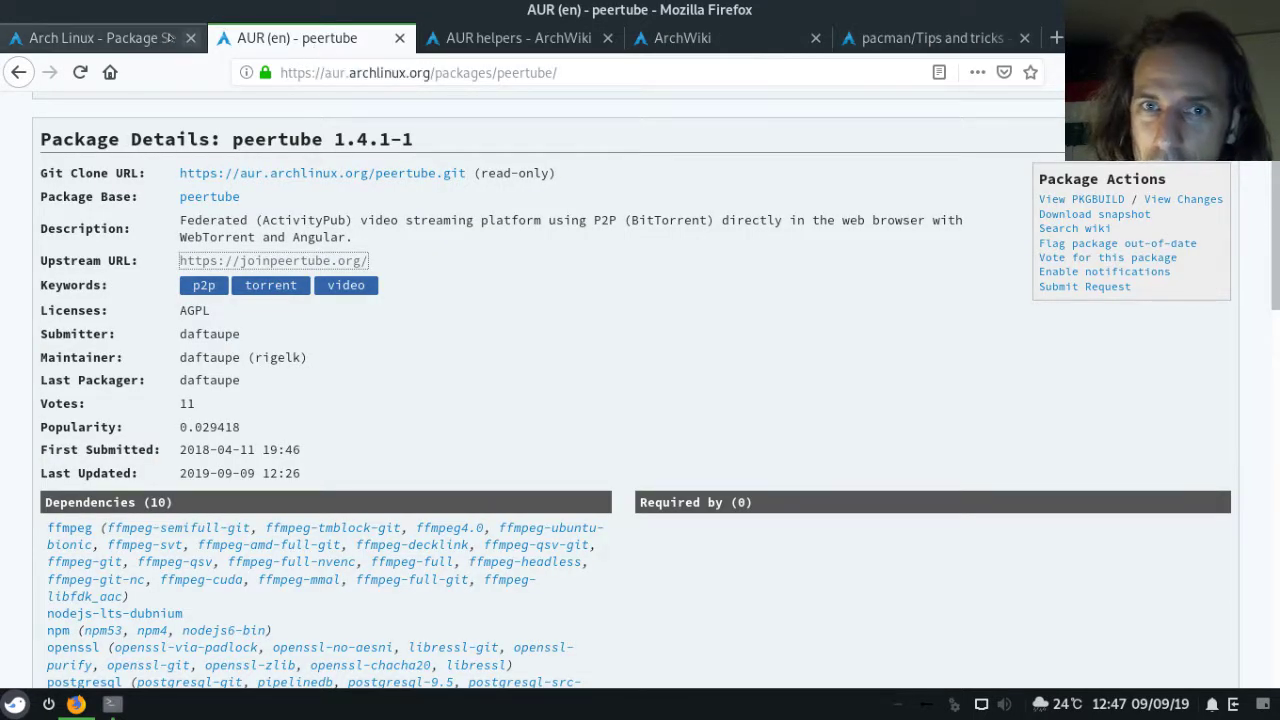
pyautogui.click(155, 37)
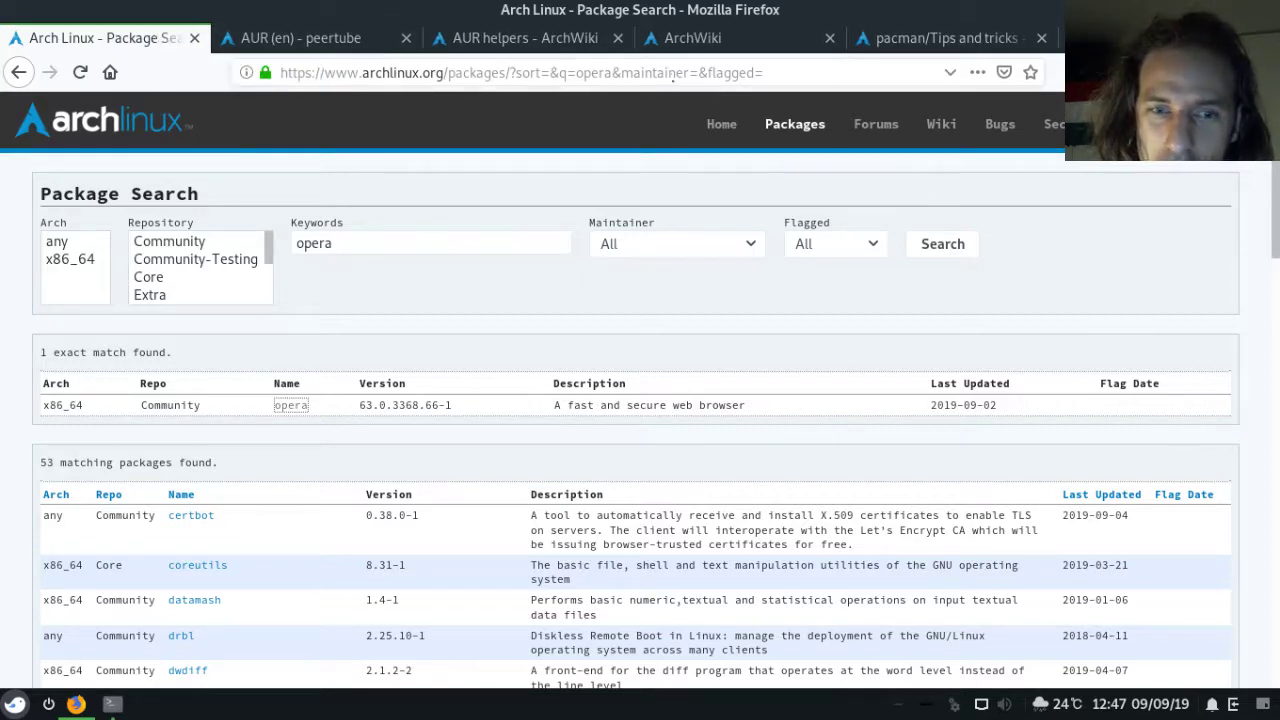
pyautogui.click(694, 38)
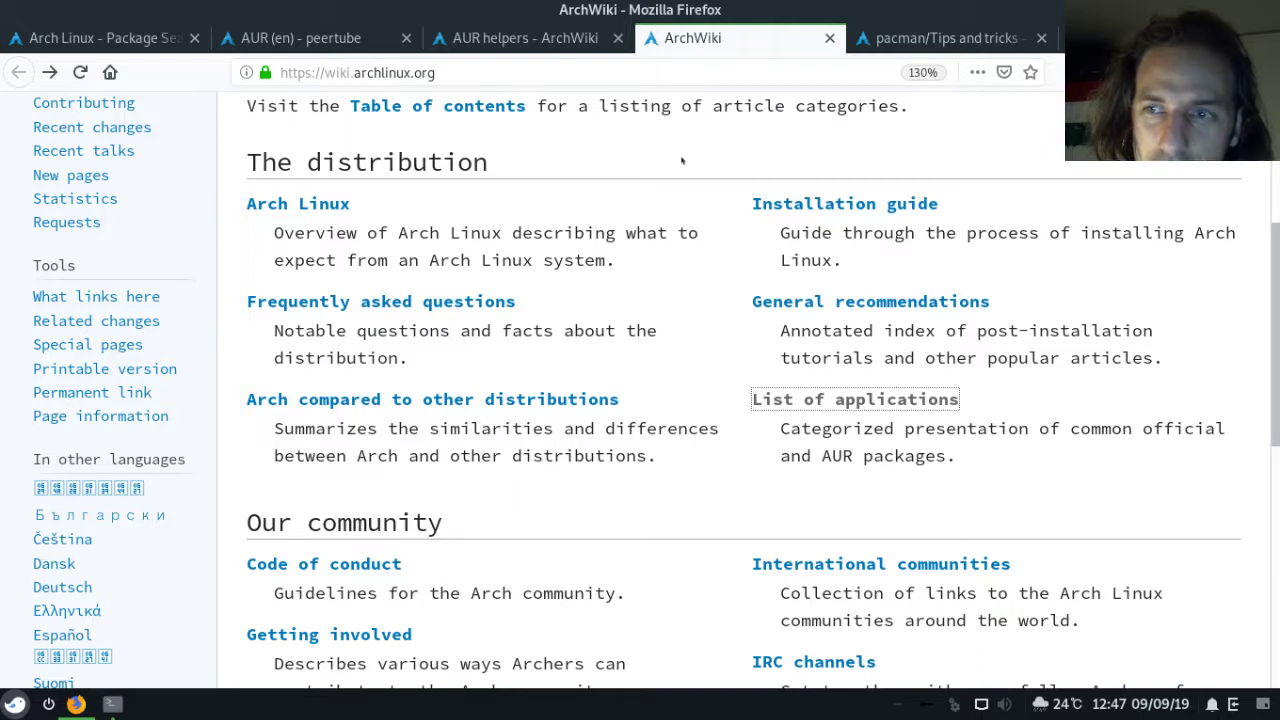
# Pick out the List of applications link under The distribution on the ArchWiki main page.
pyautogui.click(682, 177)
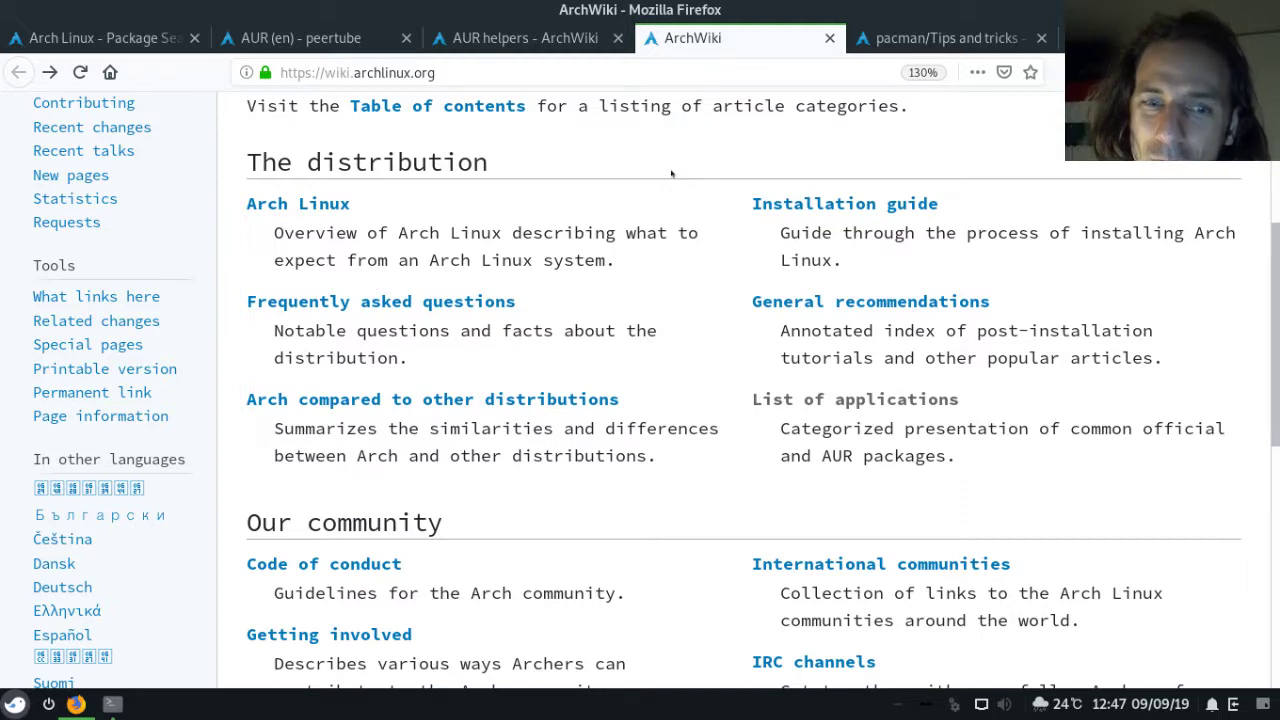
pyautogui.moveTo(666, 174); pyautogui.dragTo(320, 165)
pyautogui.click(320, 165)
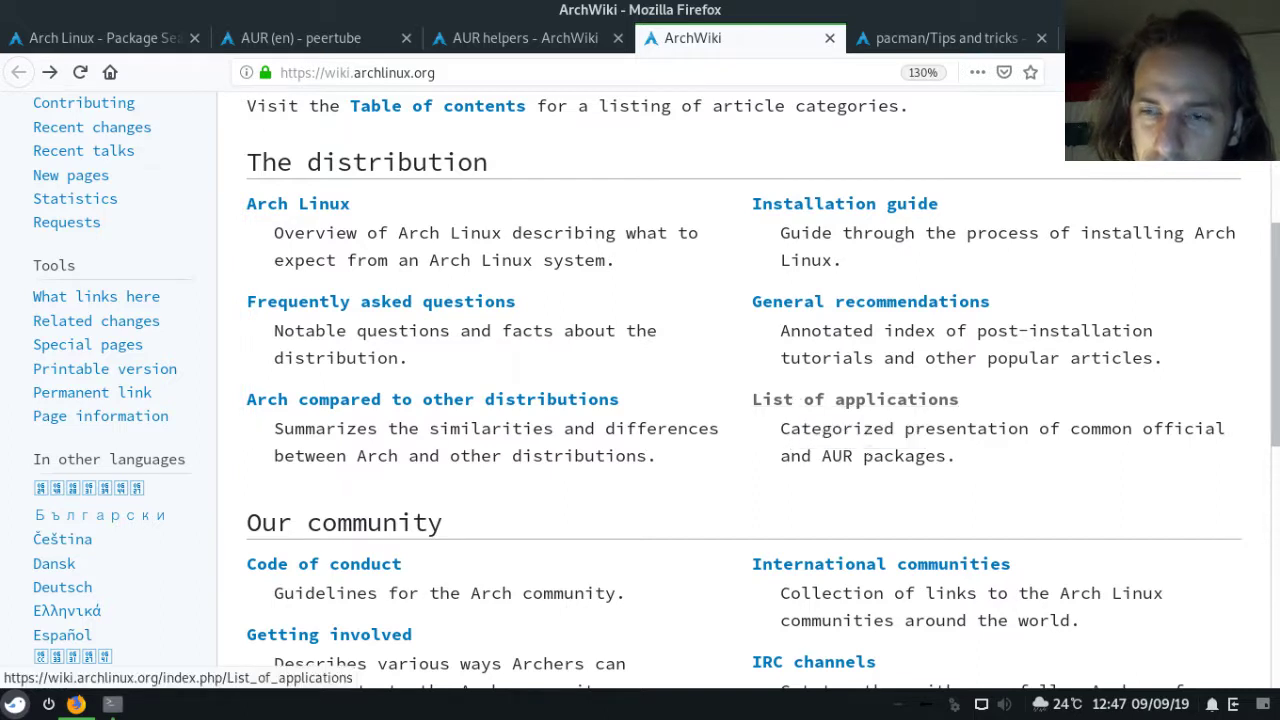
# Open List of applications and scroll its contents from Office down to Others, Education and Accessibility.
pyautogui.click(862, 405)
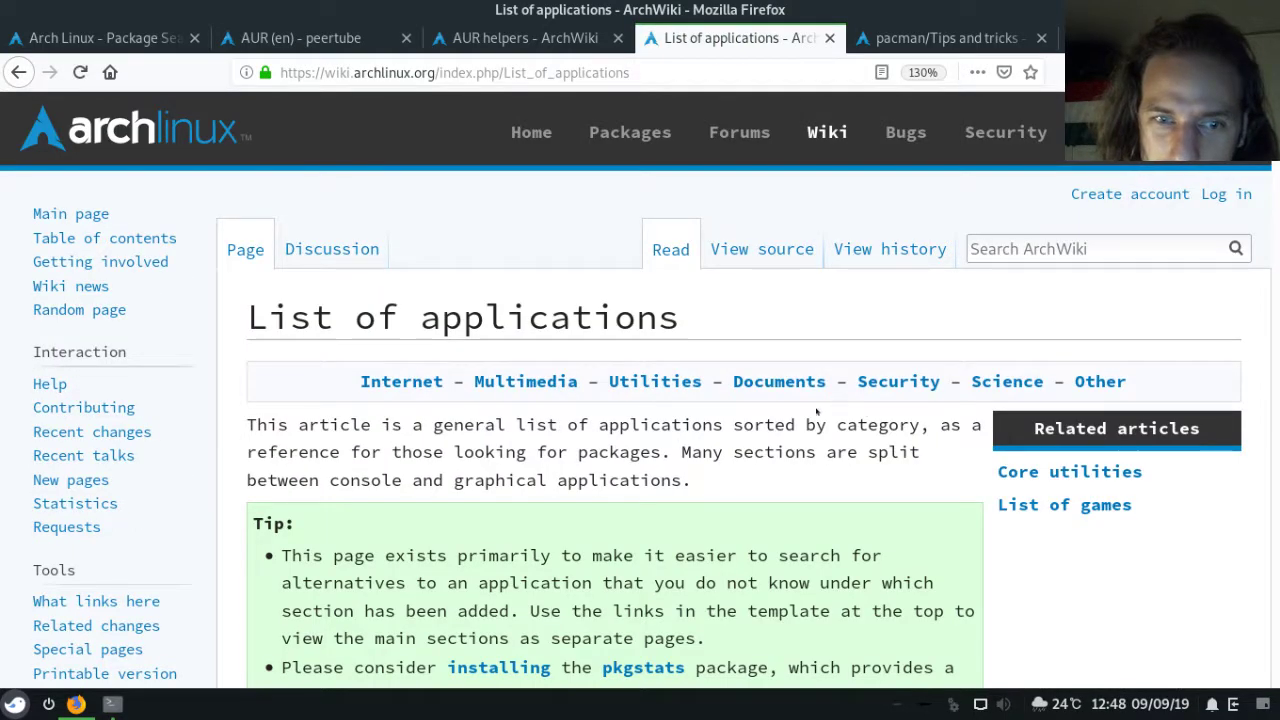
pyautogui.scroll(-3, 815, 405)
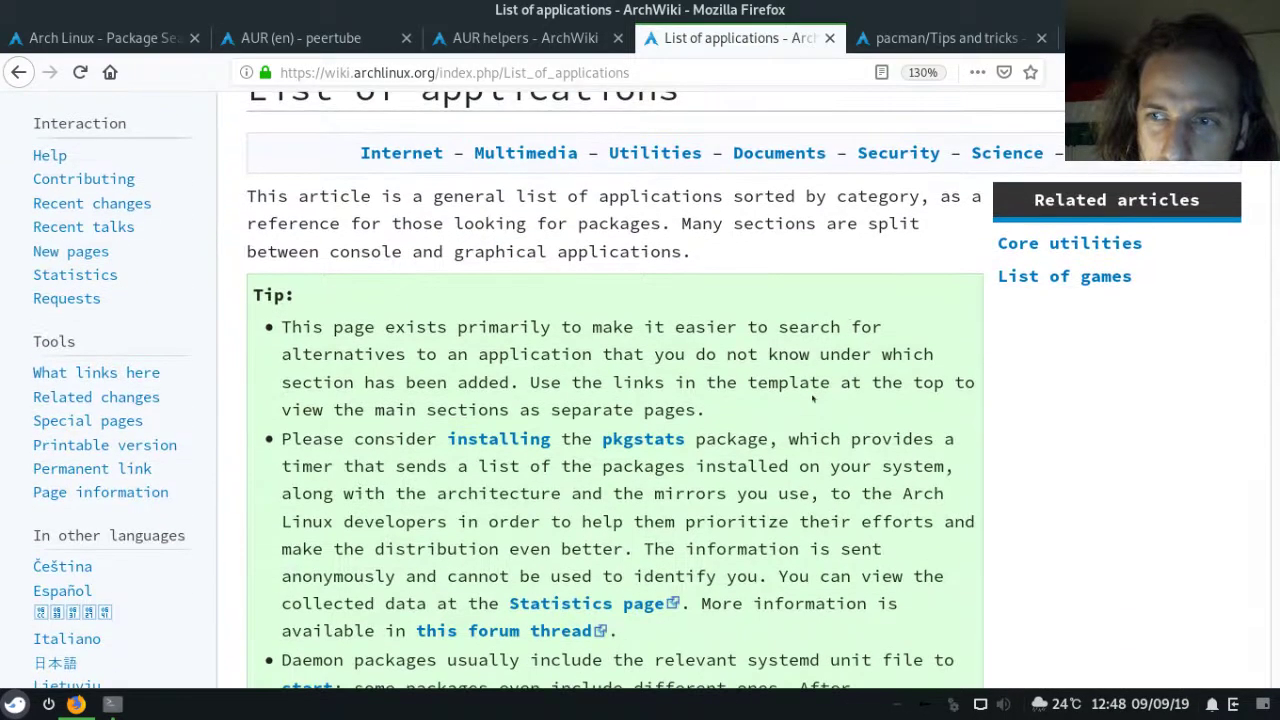
pyautogui.scroll(-10, 809, 457)
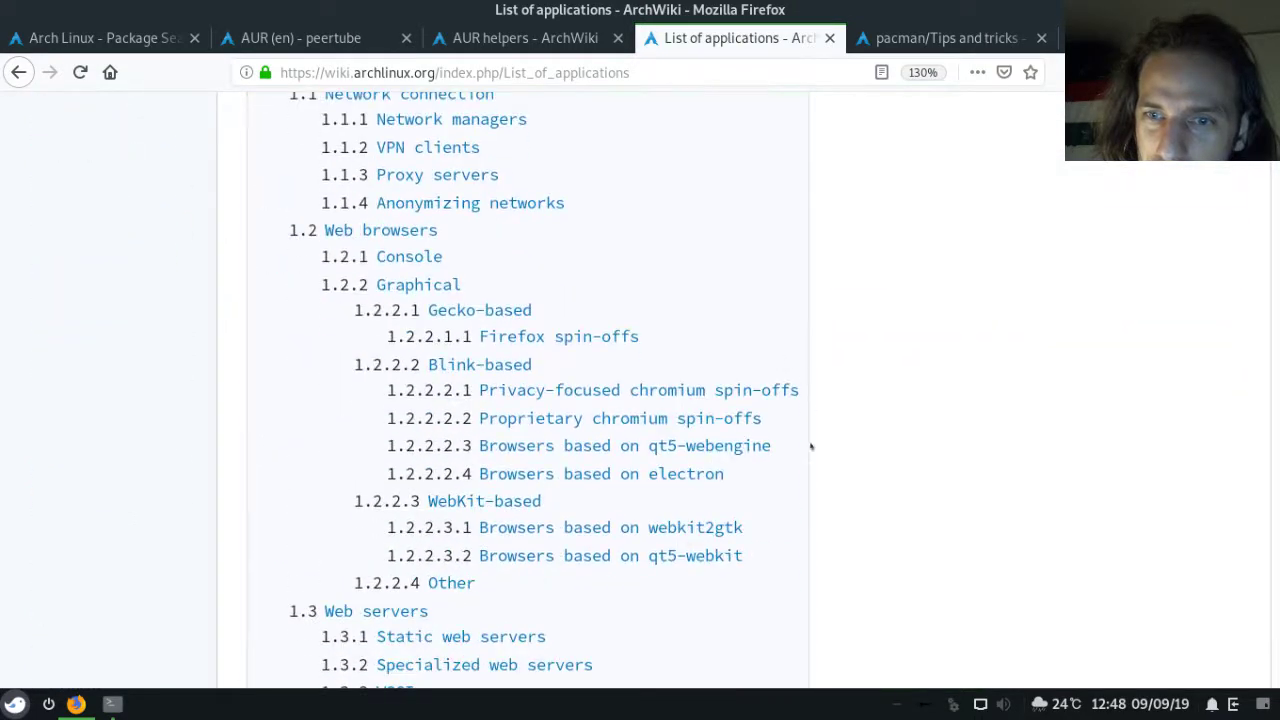
pyautogui.scroll(3, 468, 347)
pyautogui.scroll(-16, 468, 347)
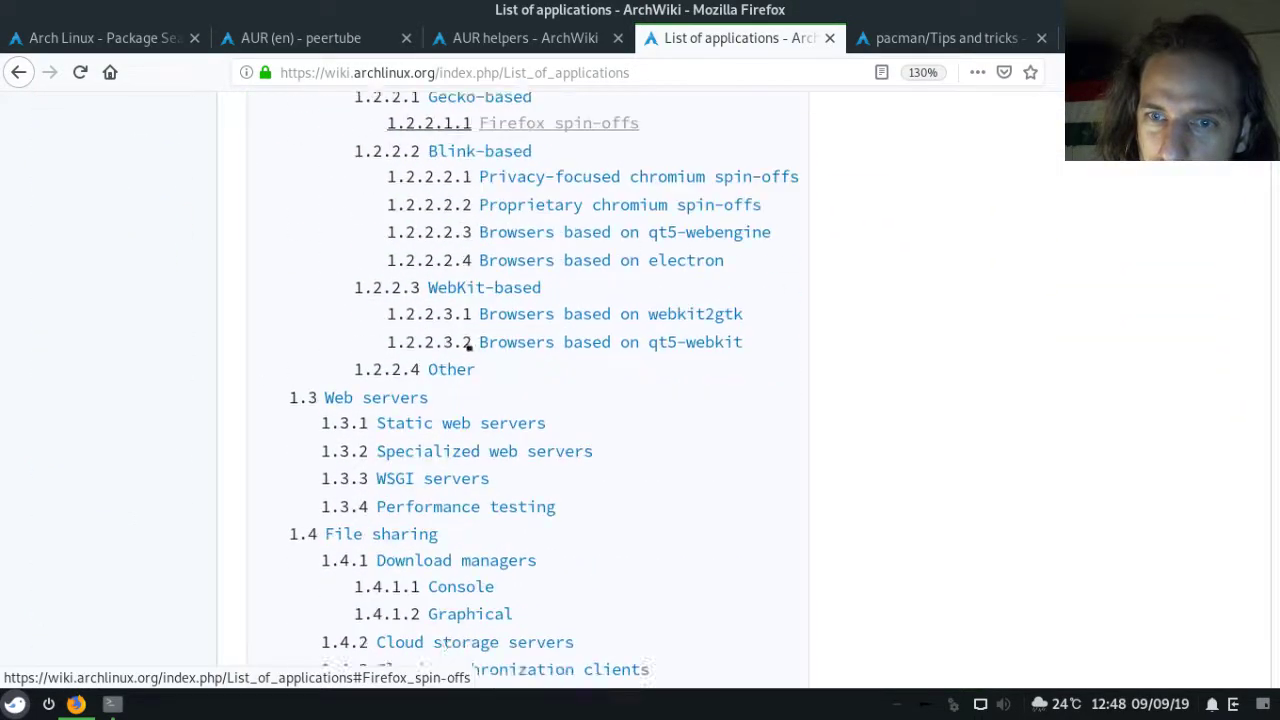
pyautogui.scroll(-20, 469, 347)
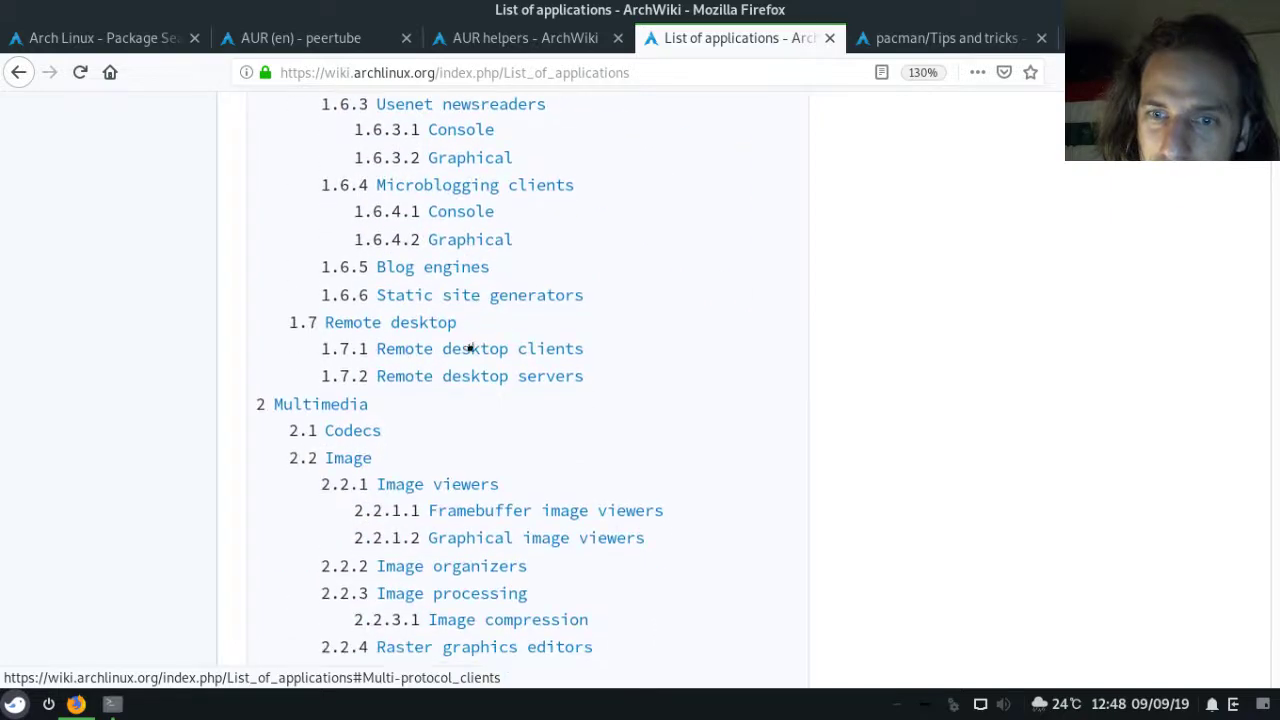
pyautogui.scroll(4, 549, 422)
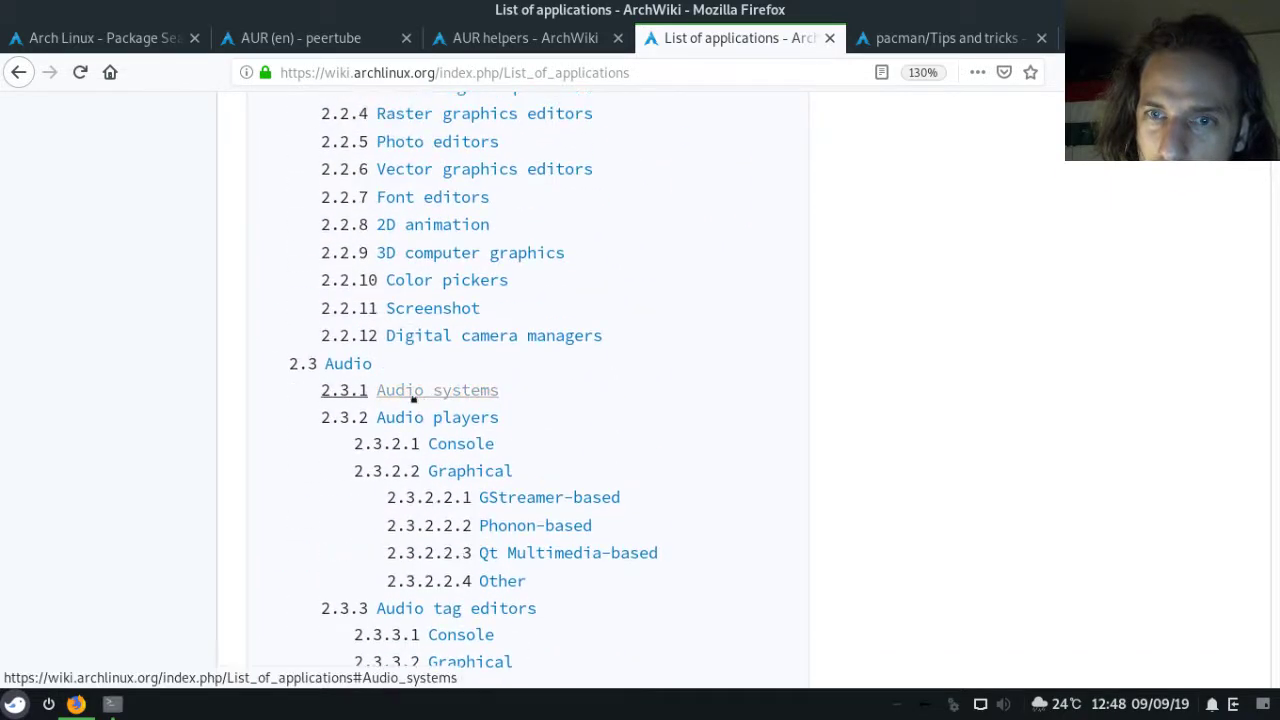
pyautogui.scroll(5, 372, 386)
pyautogui.scroll(-5, 380, 412)
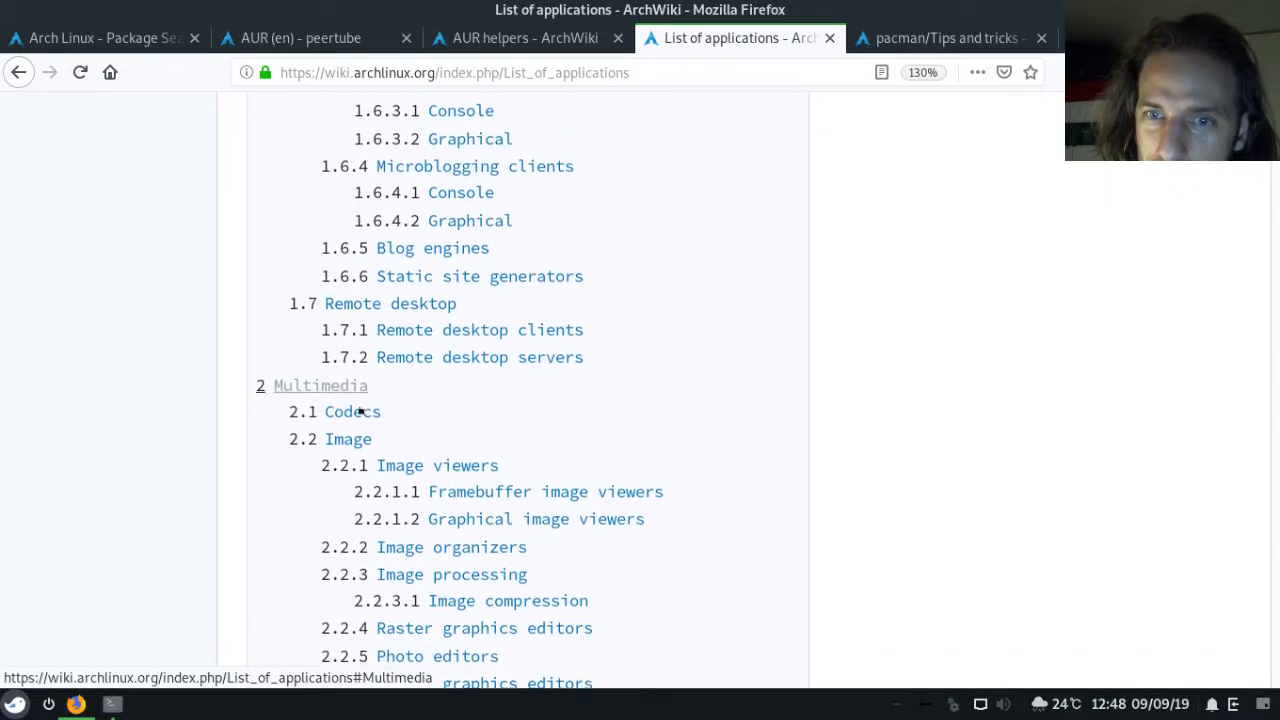
pyautogui.scroll(-15, 362, 412)
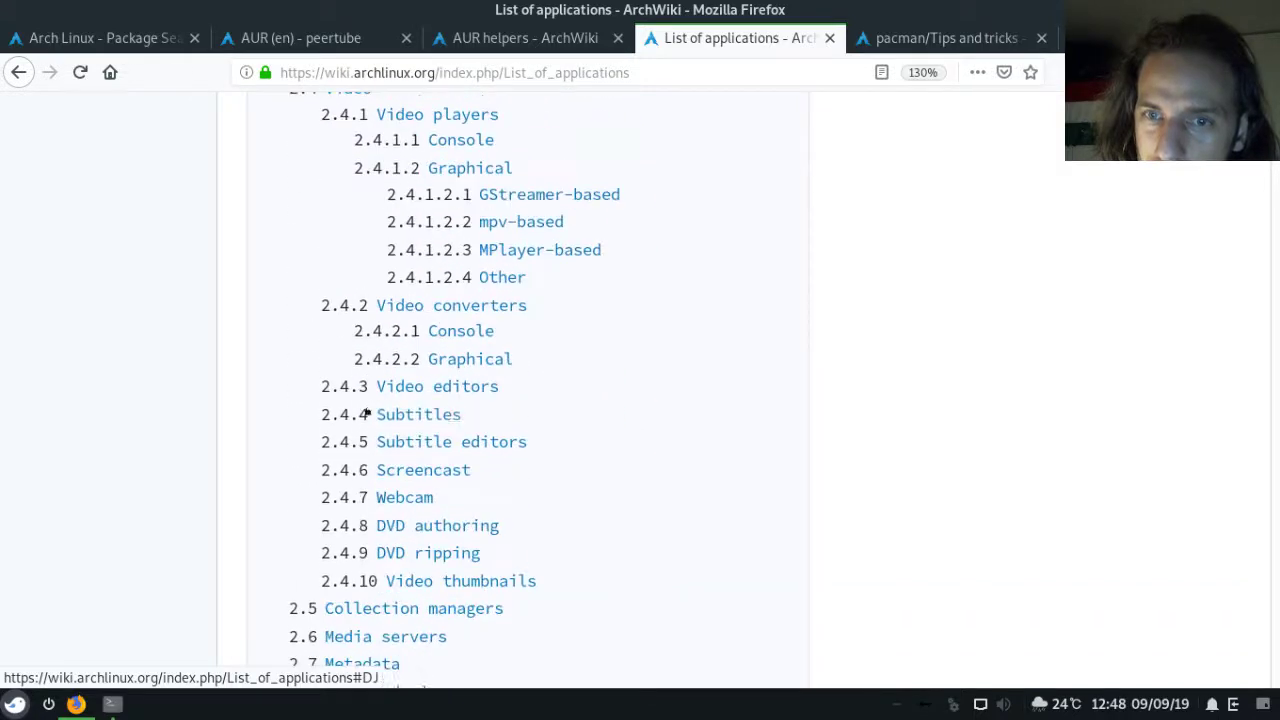
pyautogui.scroll(-15, 316, 430)
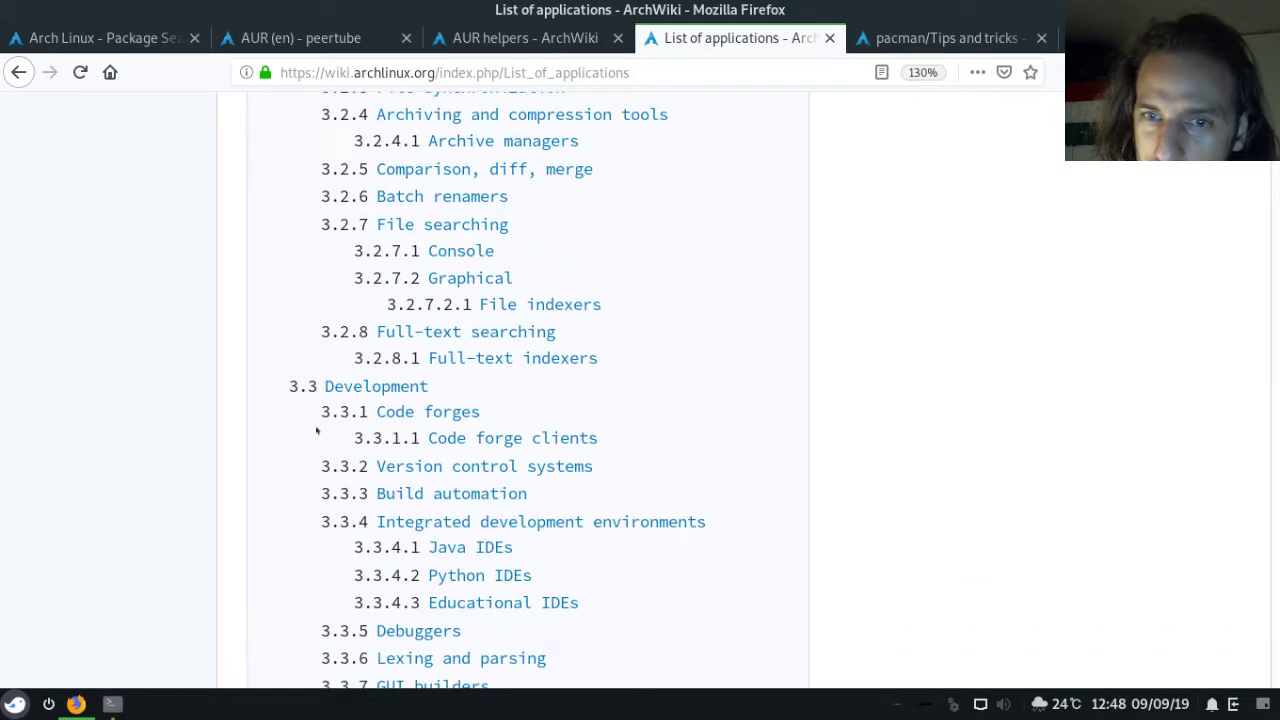
pyautogui.scroll(-20, 316, 430)
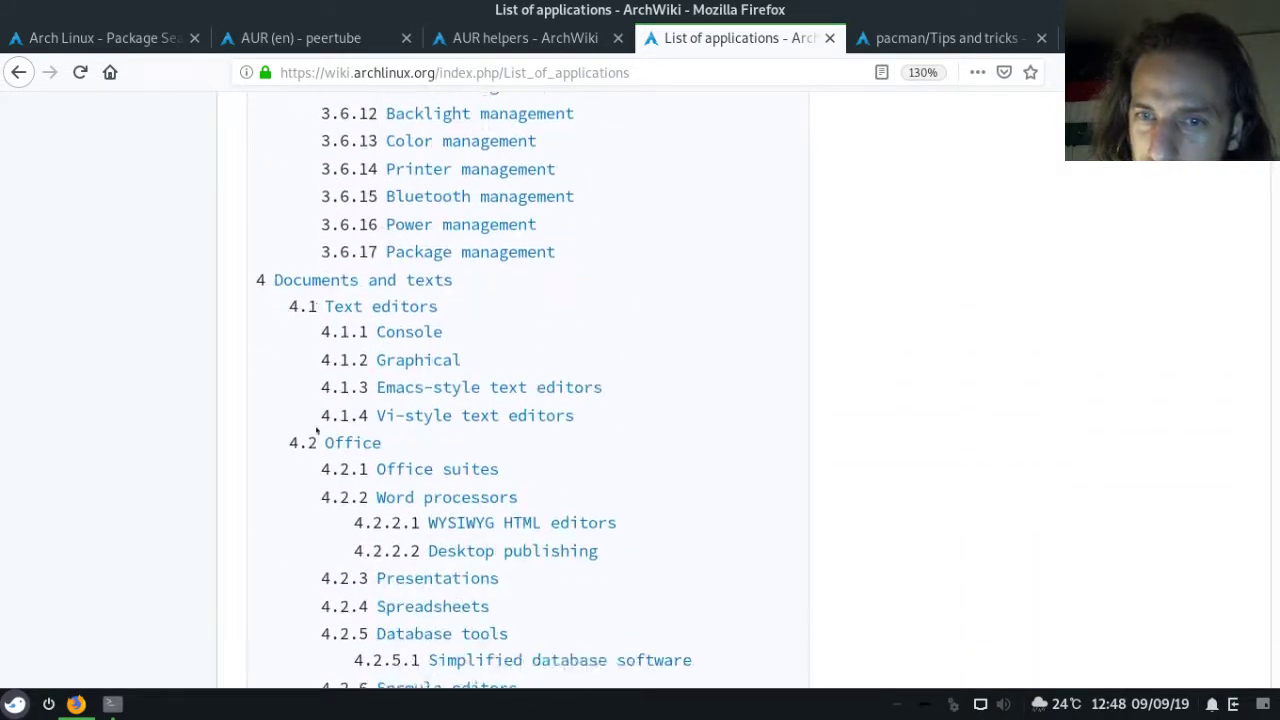
pyautogui.scroll(-2, 316, 430)
pyautogui.scroll(12, 316, 430)
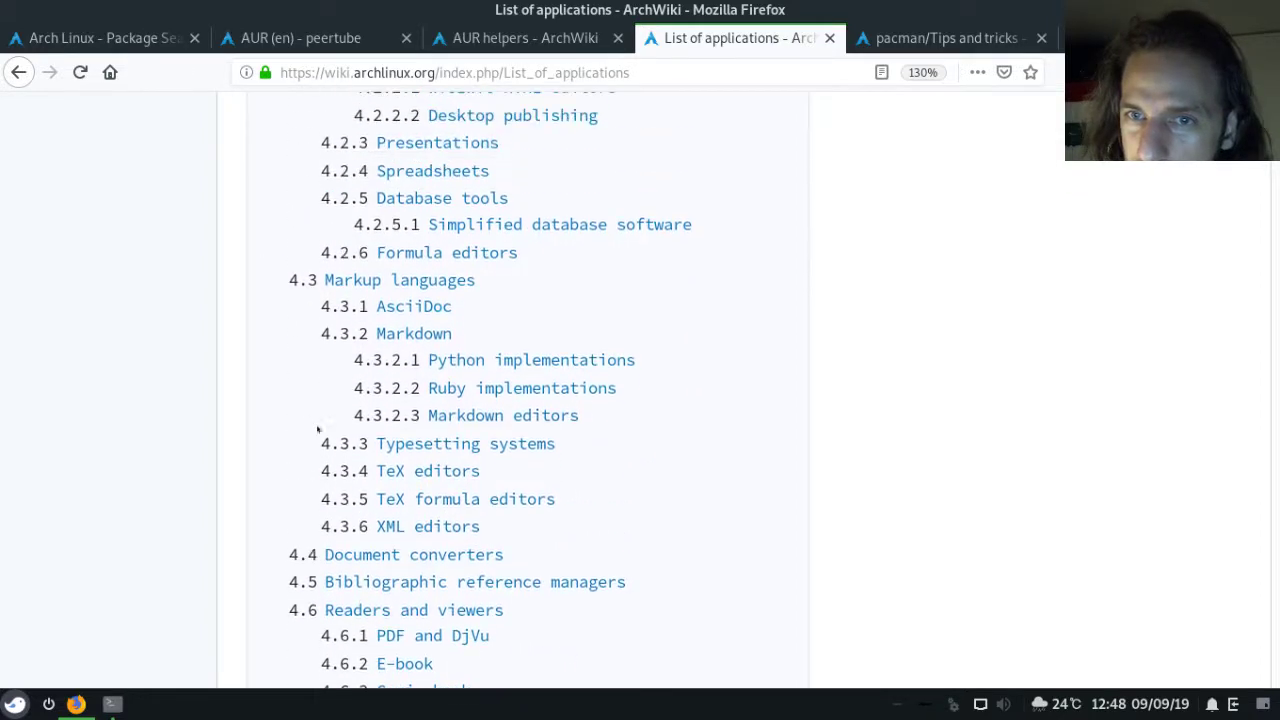
pyautogui.scroll(5, 393, 280)
pyautogui.scroll(-10, 480, 445)
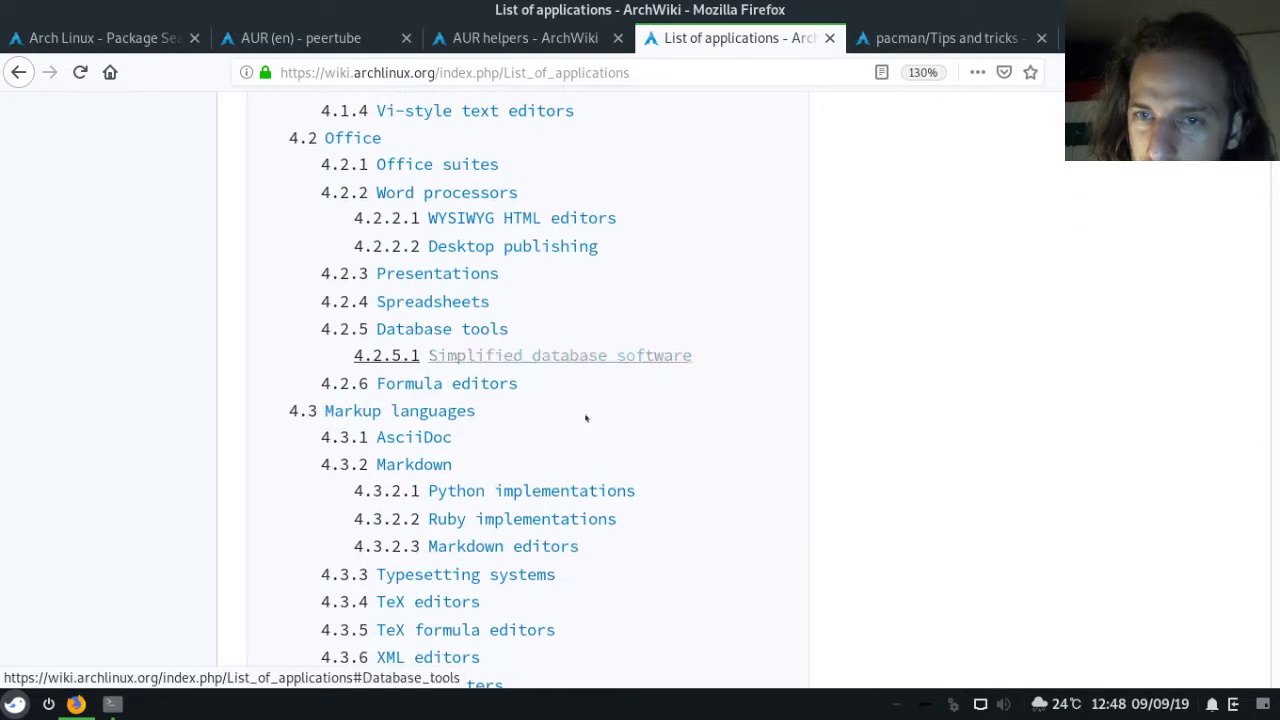
pyautogui.scroll(-11, 466, 376)
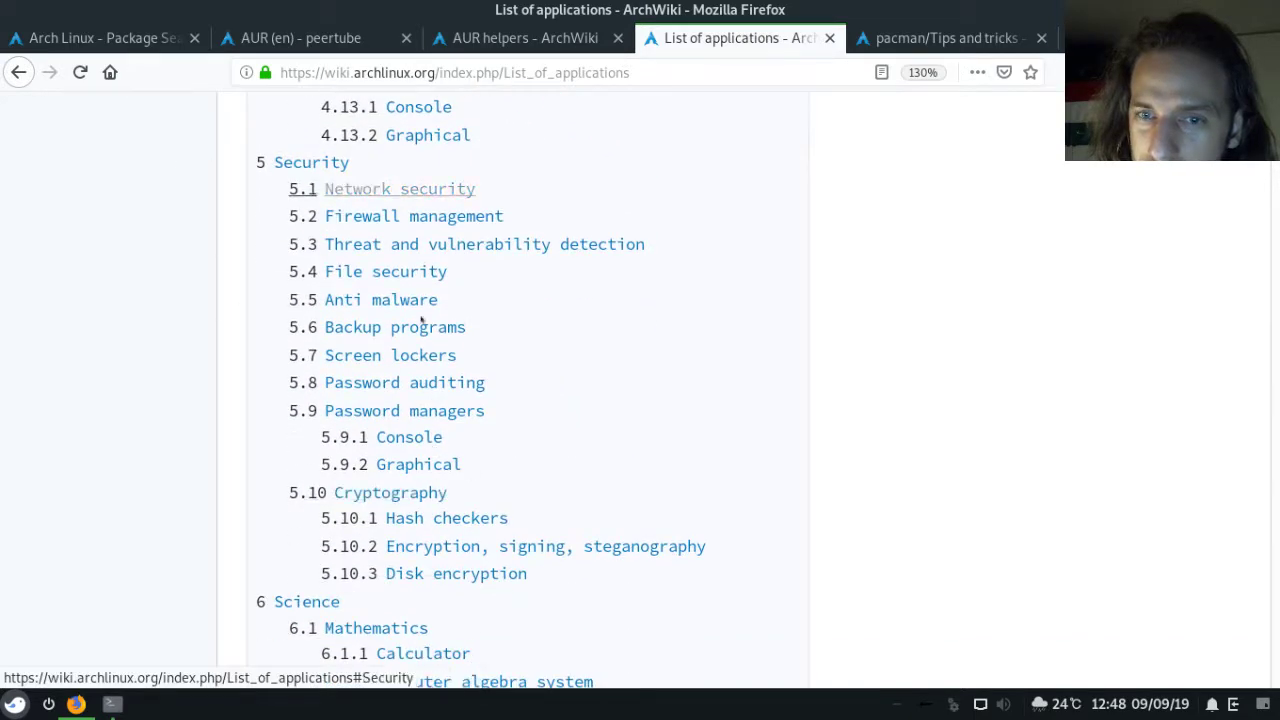
pyautogui.scroll(-3, 443, 417)
pyautogui.scroll(-6, 349, 407)
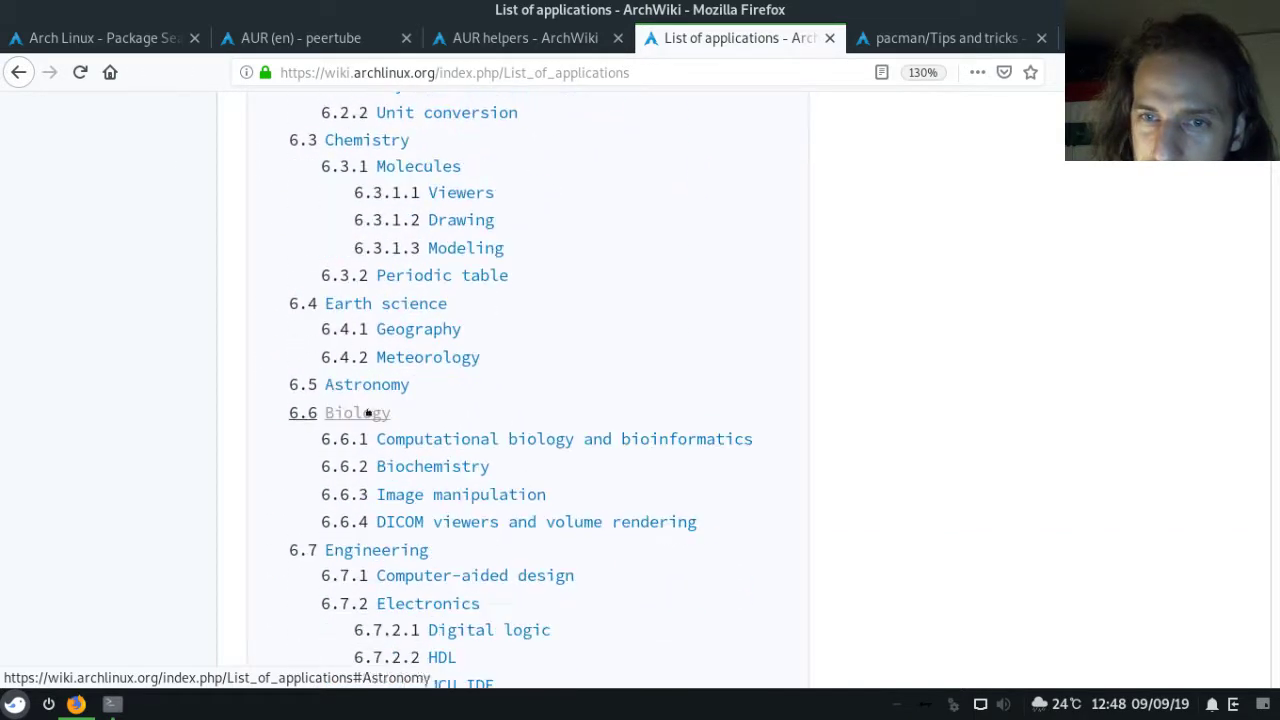
pyautogui.scroll(-11, 395, 434)
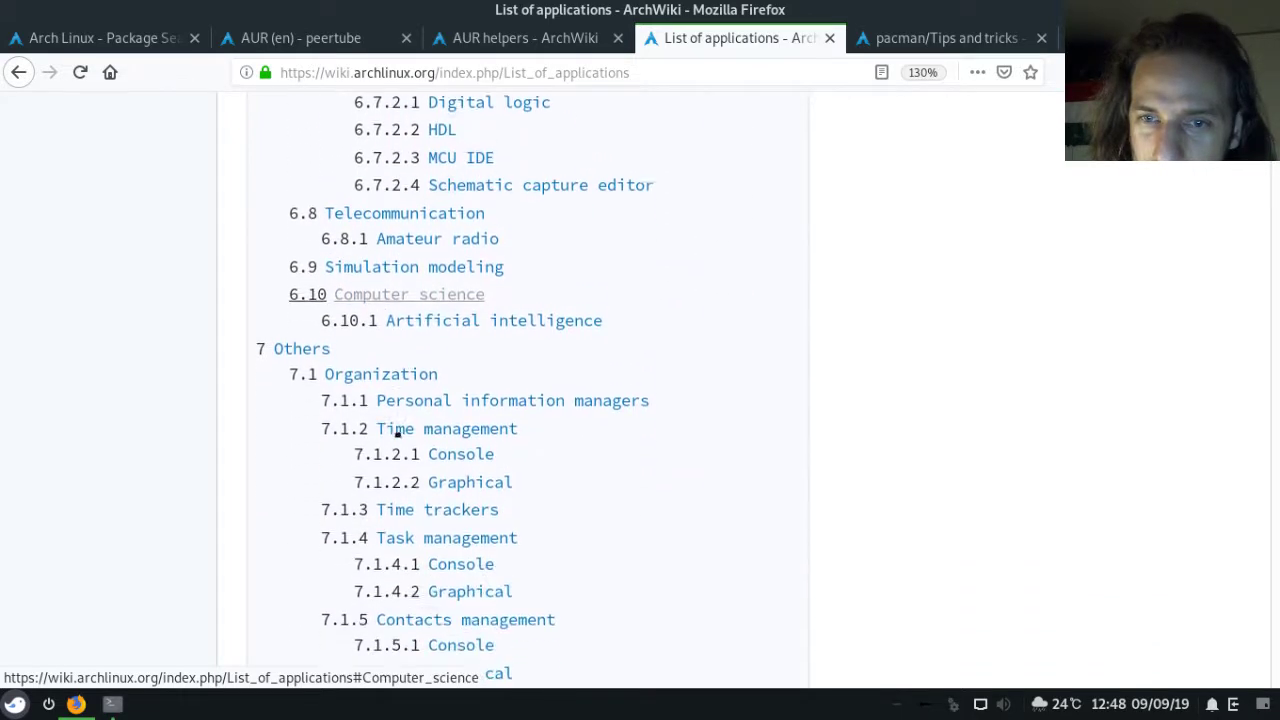
pyautogui.scroll(-3, 560, 500)
# Jump to Recipe management and open the Cryptocurrency etherwall package page in a new tab.
pyautogui.click(487, 172)
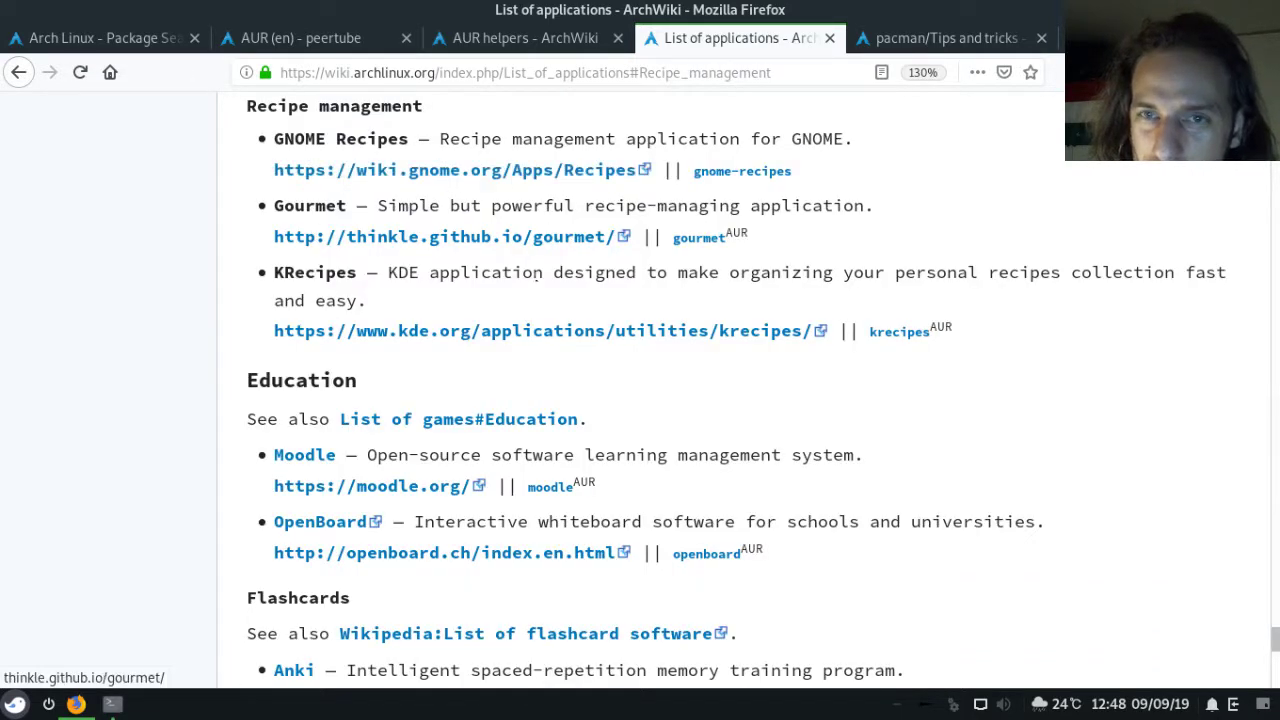
pyautogui.scroll(10, 506, 348)
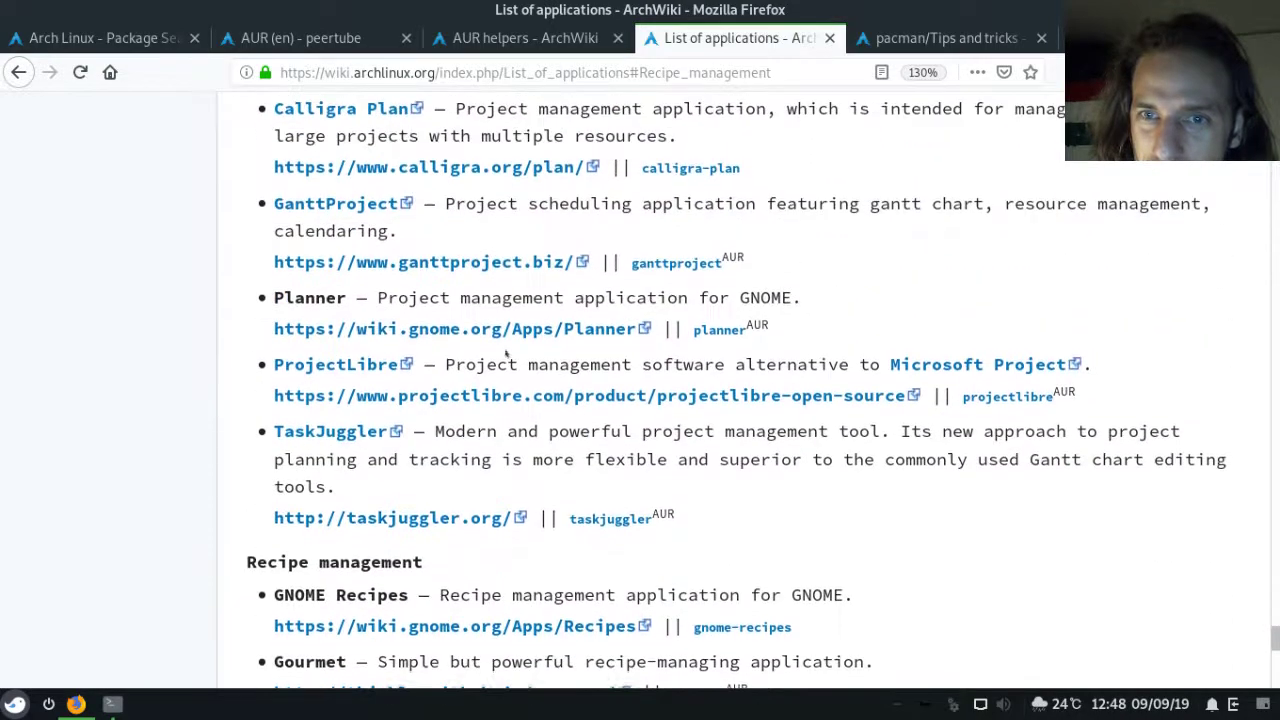
pyautogui.scroll(-3, 378, 365)
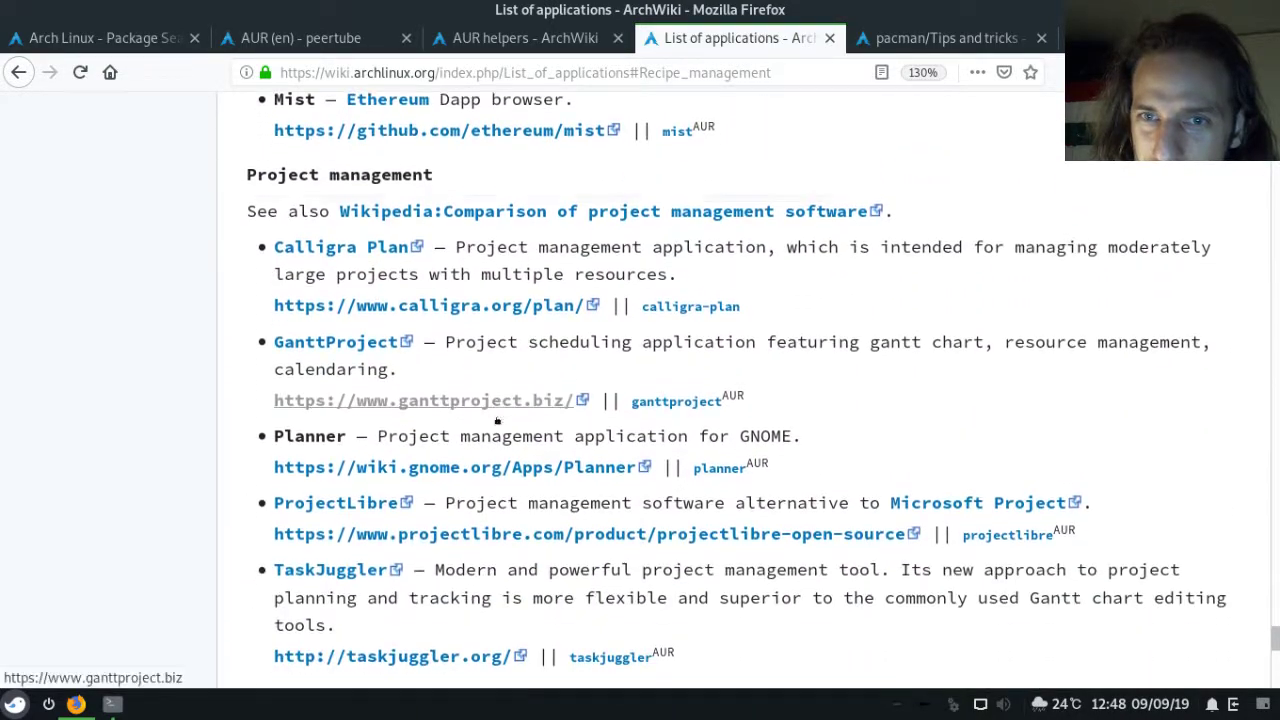
pyautogui.scroll(6, 386, 377)
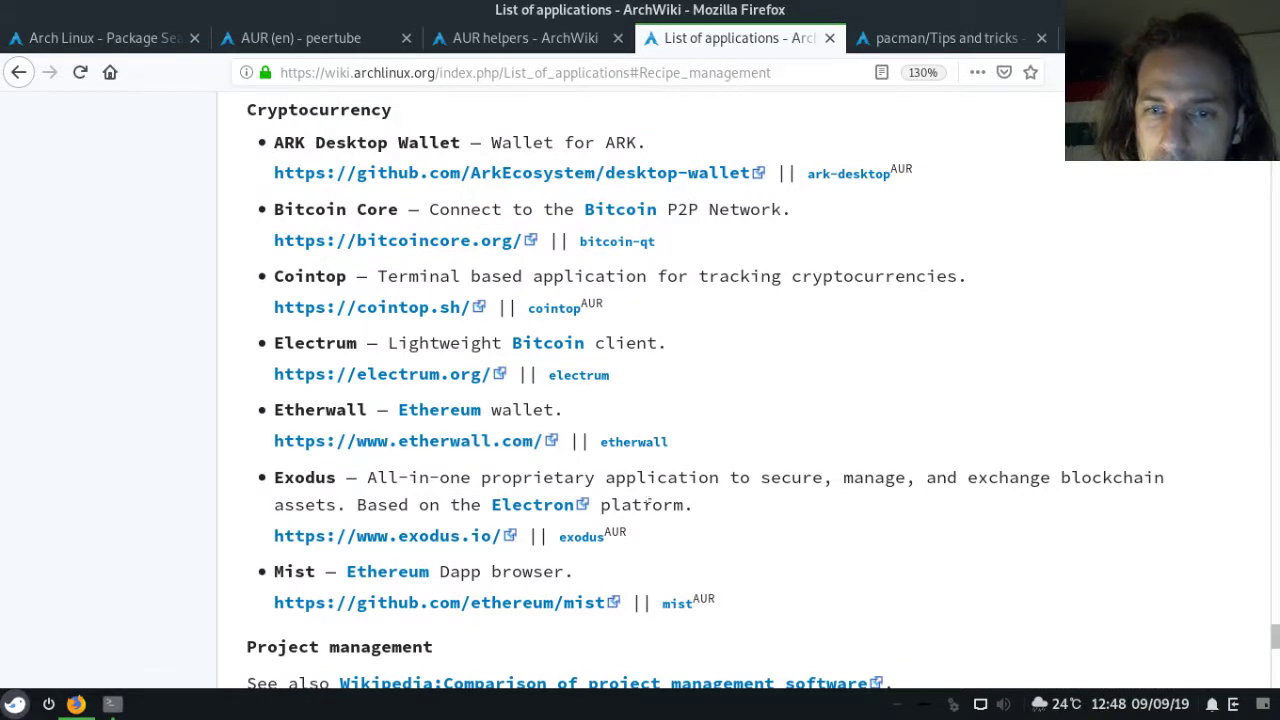
pyautogui.middleClick(633, 442)
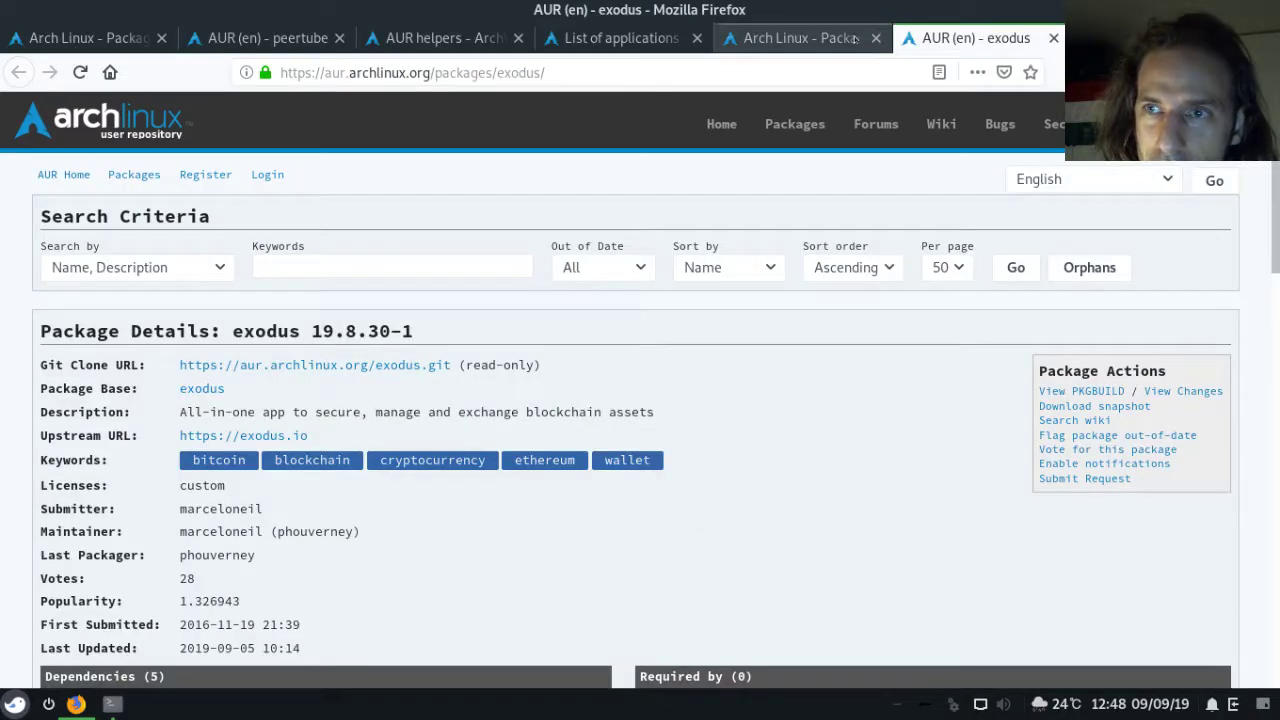
# Close the exodus and etherwall package tabs and return to the top of List of applications.
pyautogui.click(876, 38)
pyautogui.click(876, 38)
pyautogui.click(662, 42)
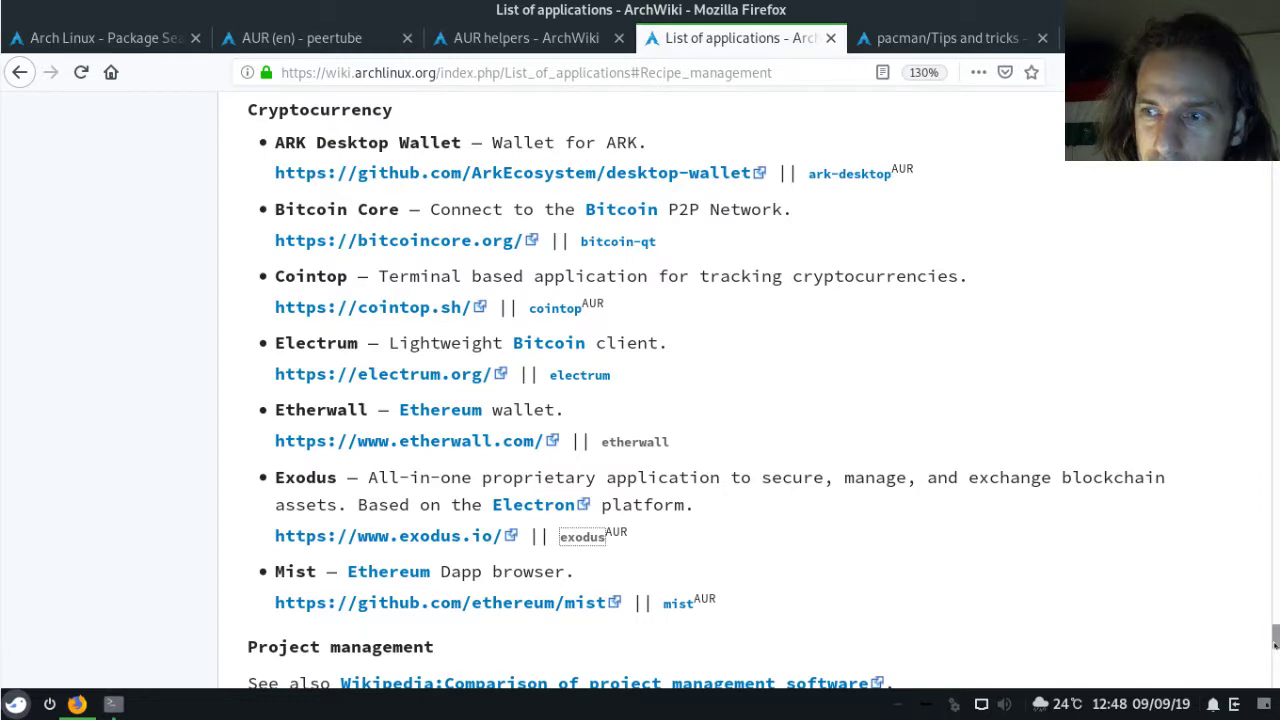
pyautogui.moveTo(1275, 640); pyautogui.dragTo(1275, 110)
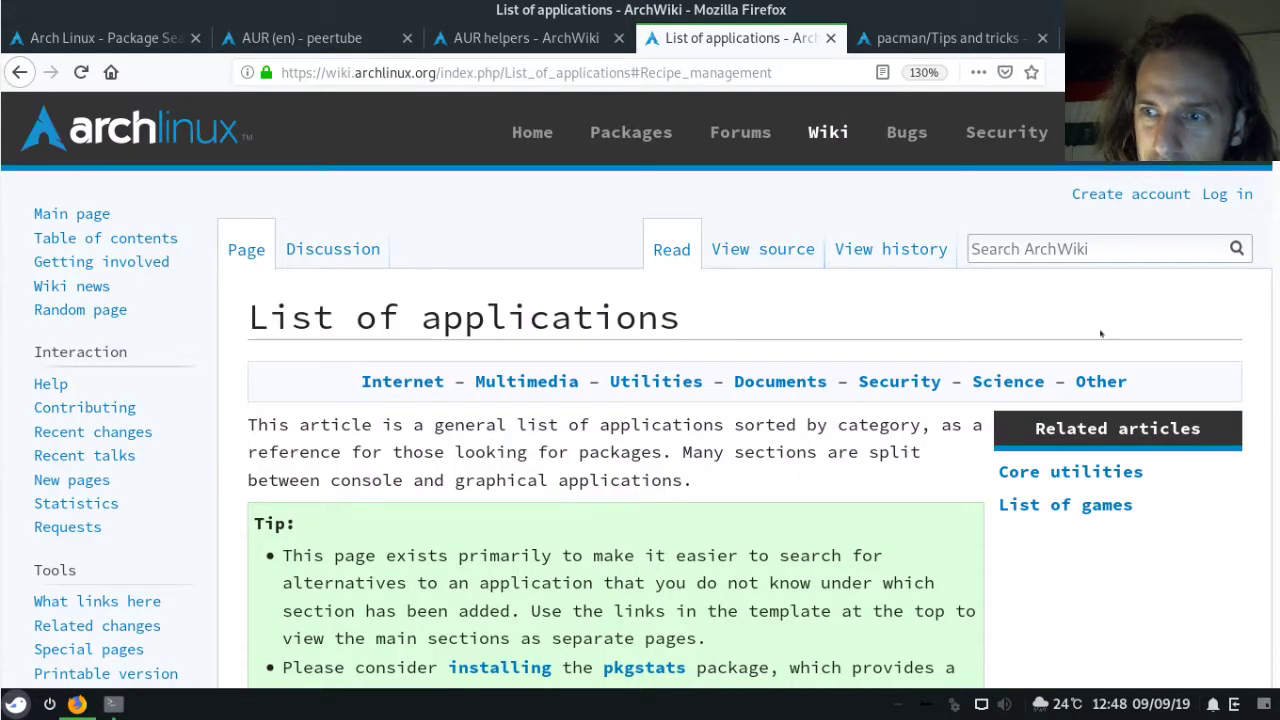
pyautogui.scroll(-3, 1100, 340)
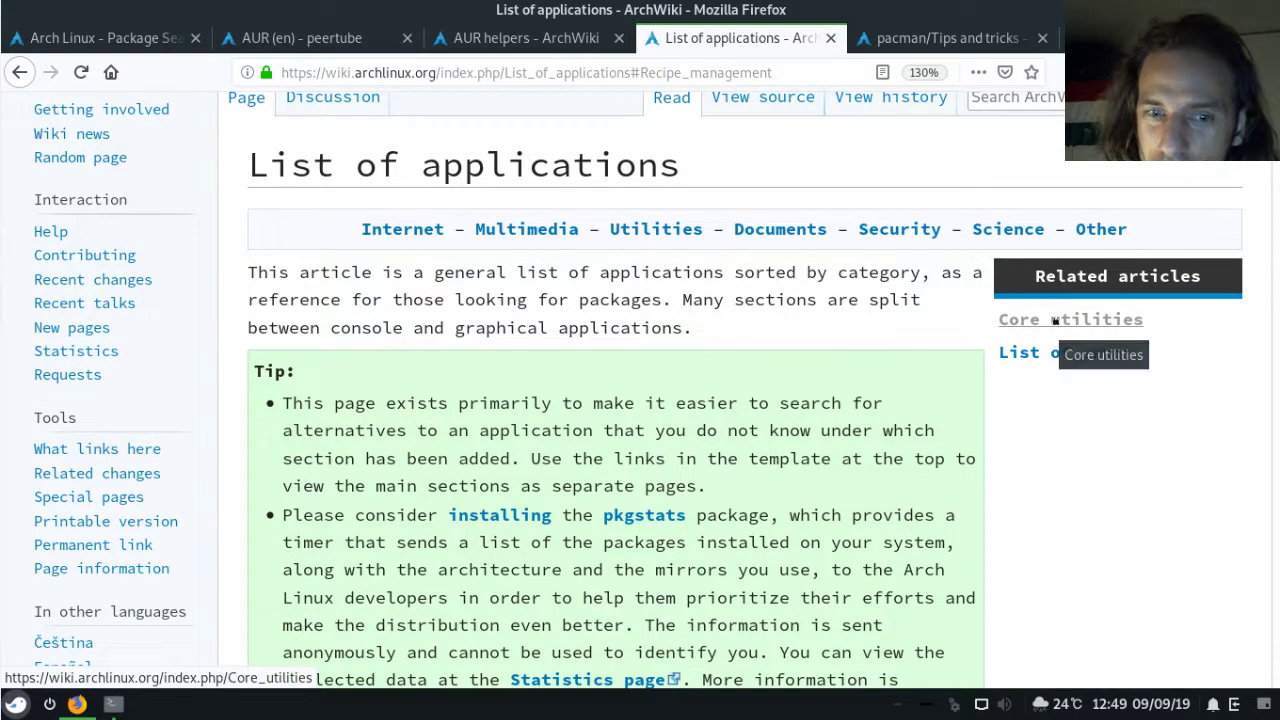
# Open List of games, jump to 16.2 Turn-based strategy, and scroll down to Tycoon/management games.
pyautogui.click(1050, 352)
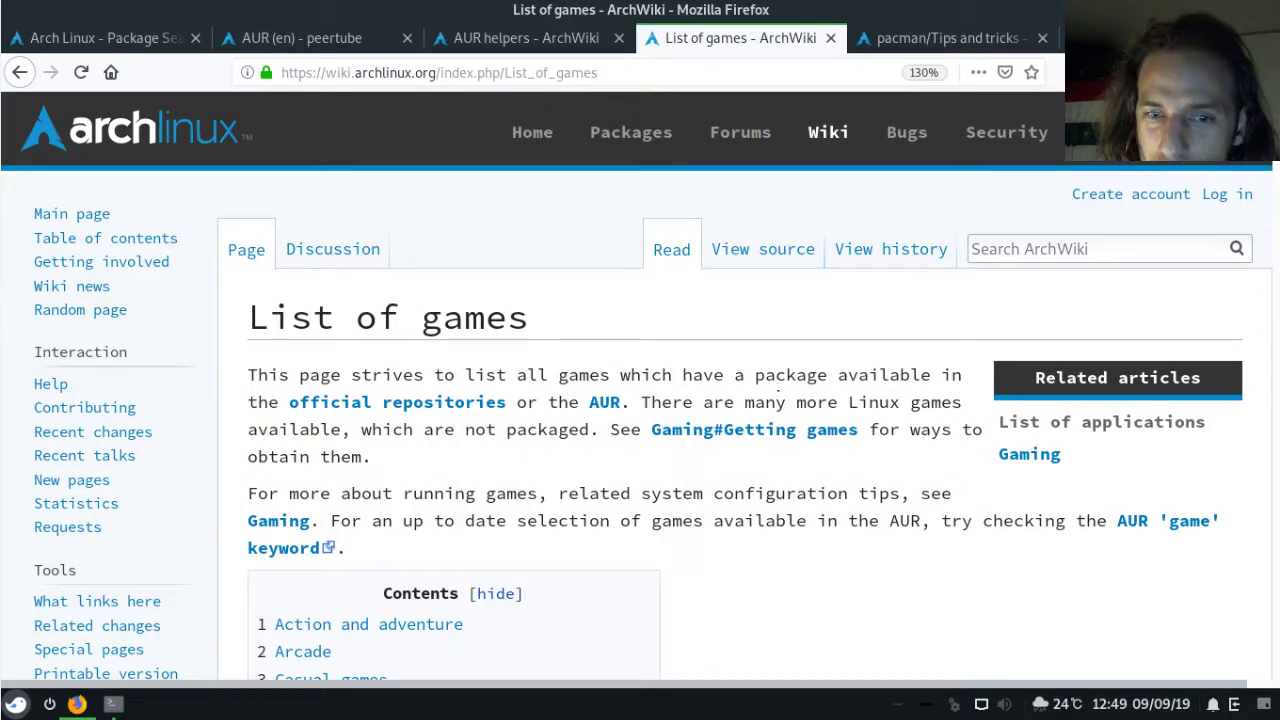
pyautogui.scroll(-8, 657, 443)
pyautogui.scroll(8, 657, 443)
pyautogui.scroll(-6, 655, 443)
pyautogui.scroll(-8, 449, 363)
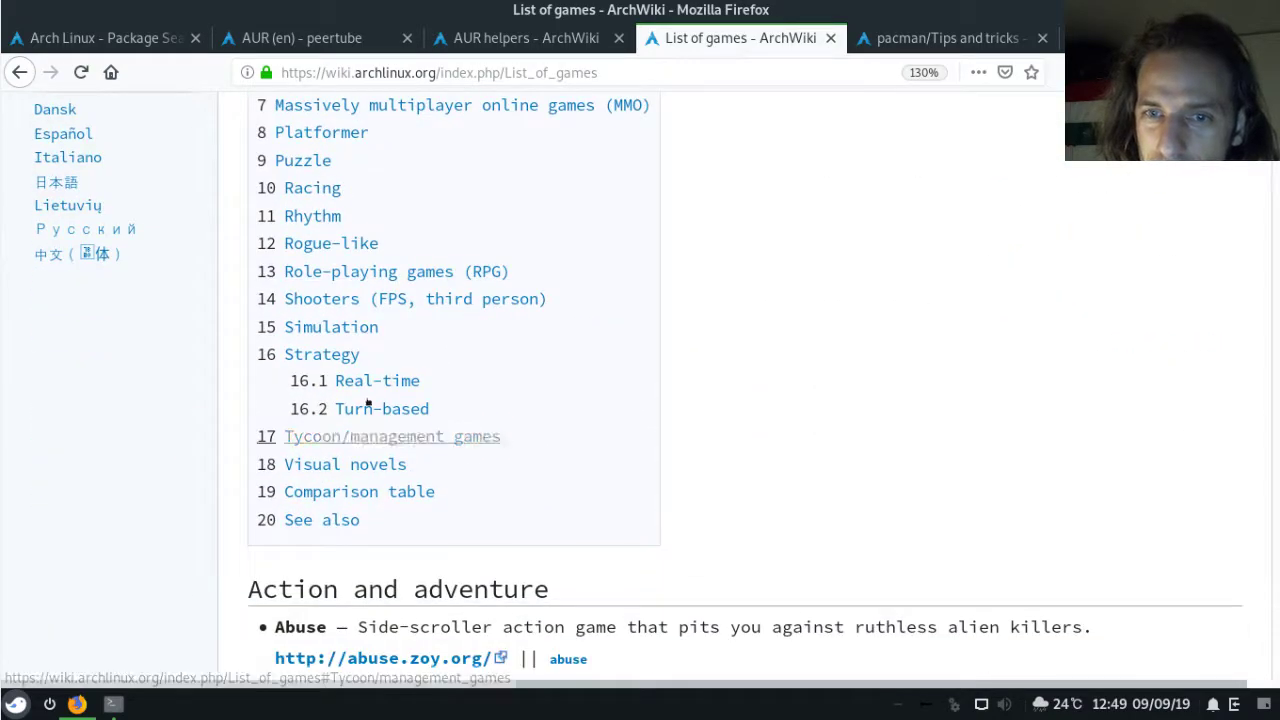
pyautogui.click(362, 408)
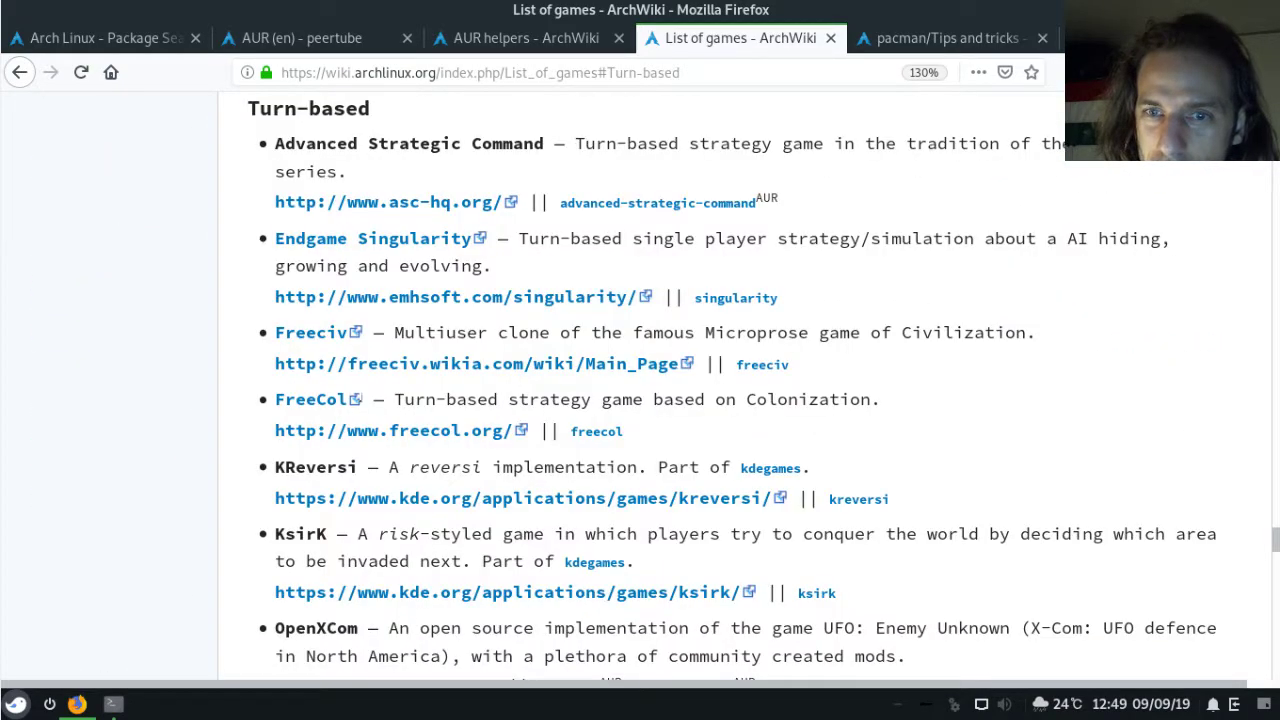
pyautogui.scroll(-4, 443, 410)
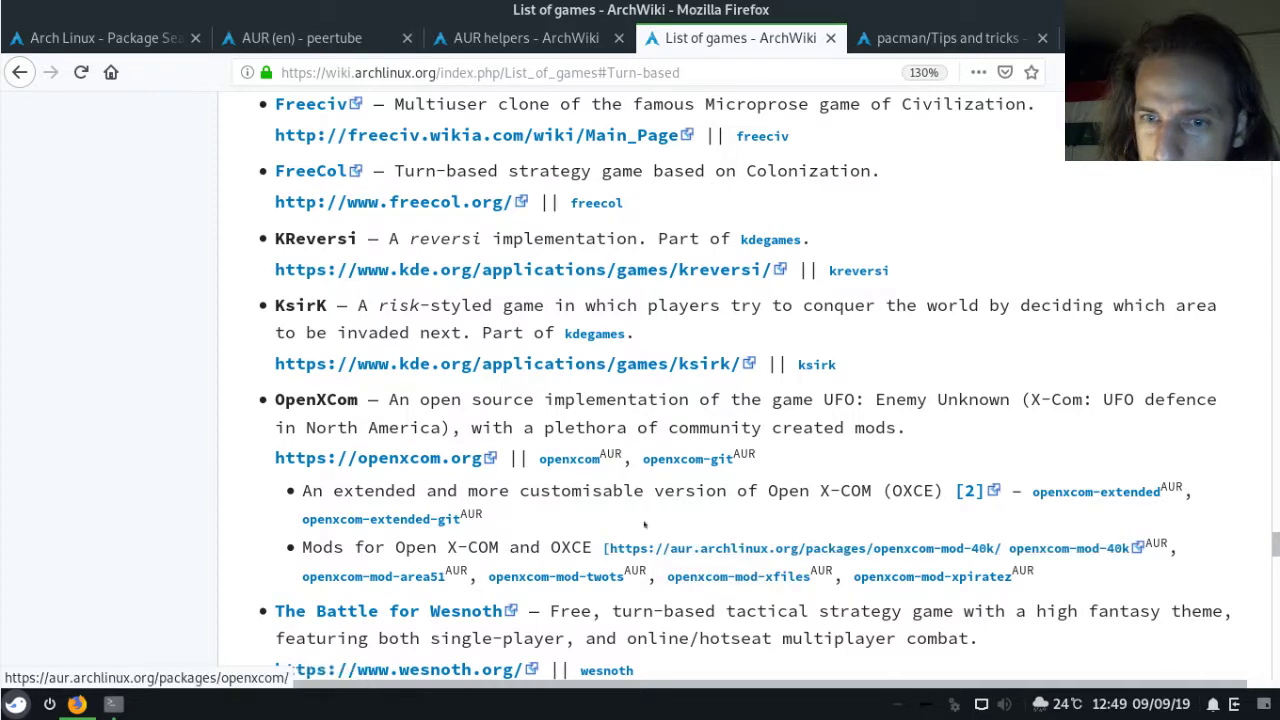
pyautogui.scroll(-3, 673, 400)
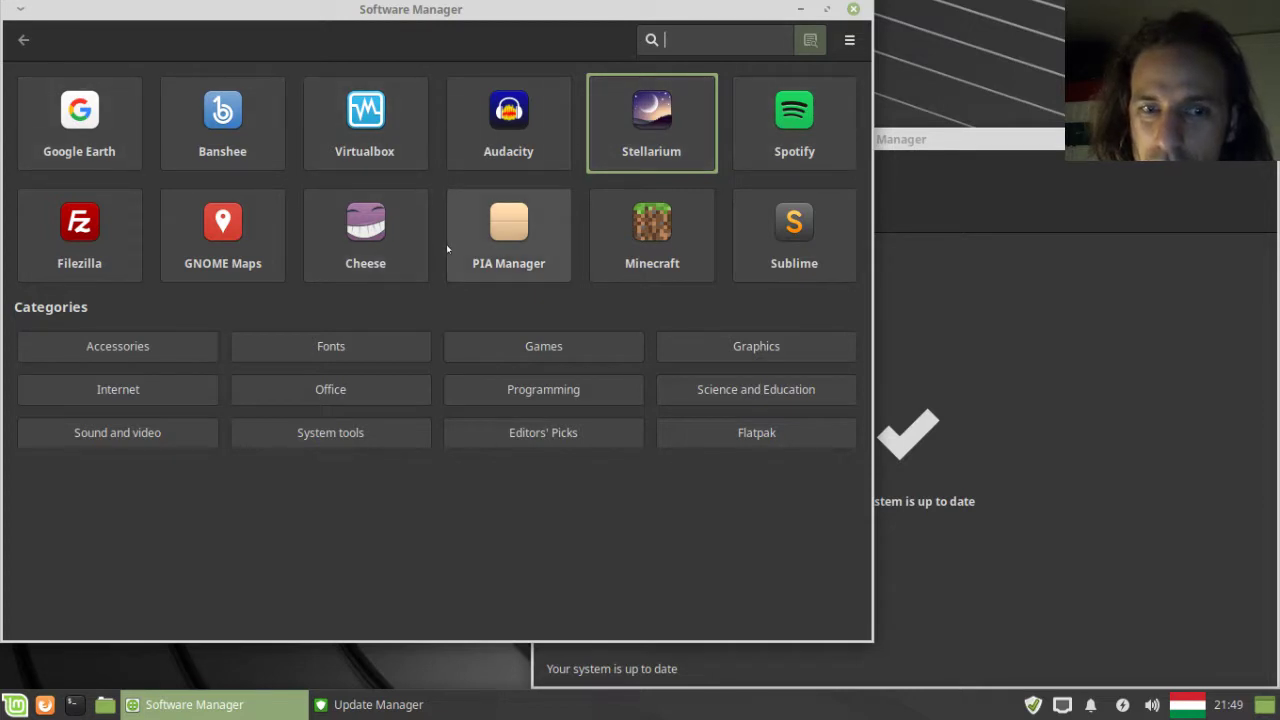
# Show Software Manager's Office apps such as LibreOffice, Vim and Nano and scroll through them.
pyautogui.click(314, 389)
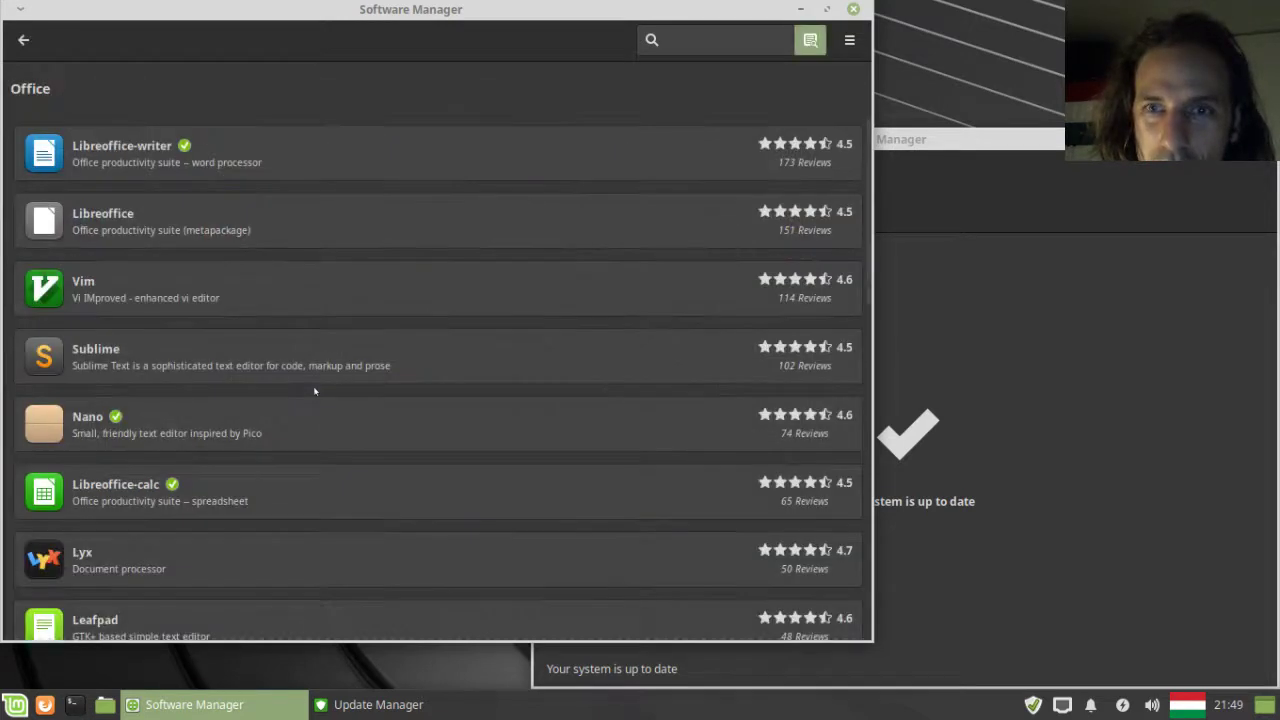
pyautogui.scroll(-5, 261, 316)
pyautogui.scroll(-5, 261, 316)
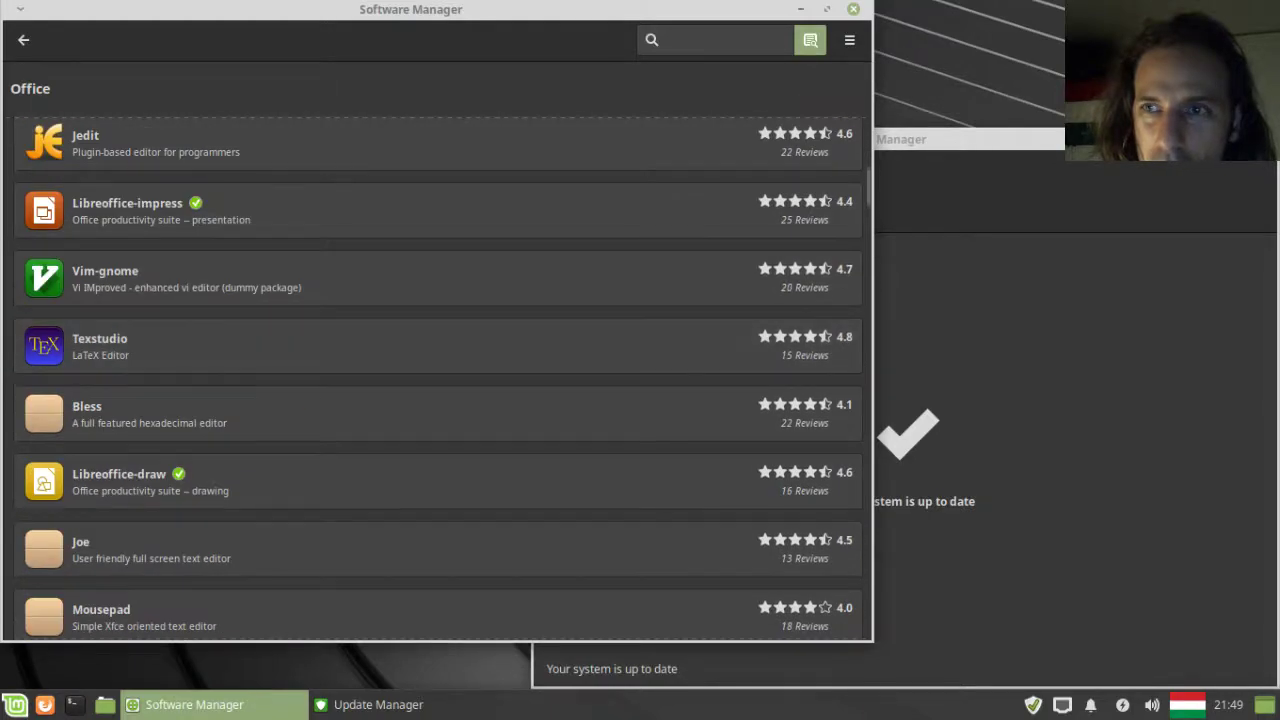
pyautogui.scroll(10, 644, 155)
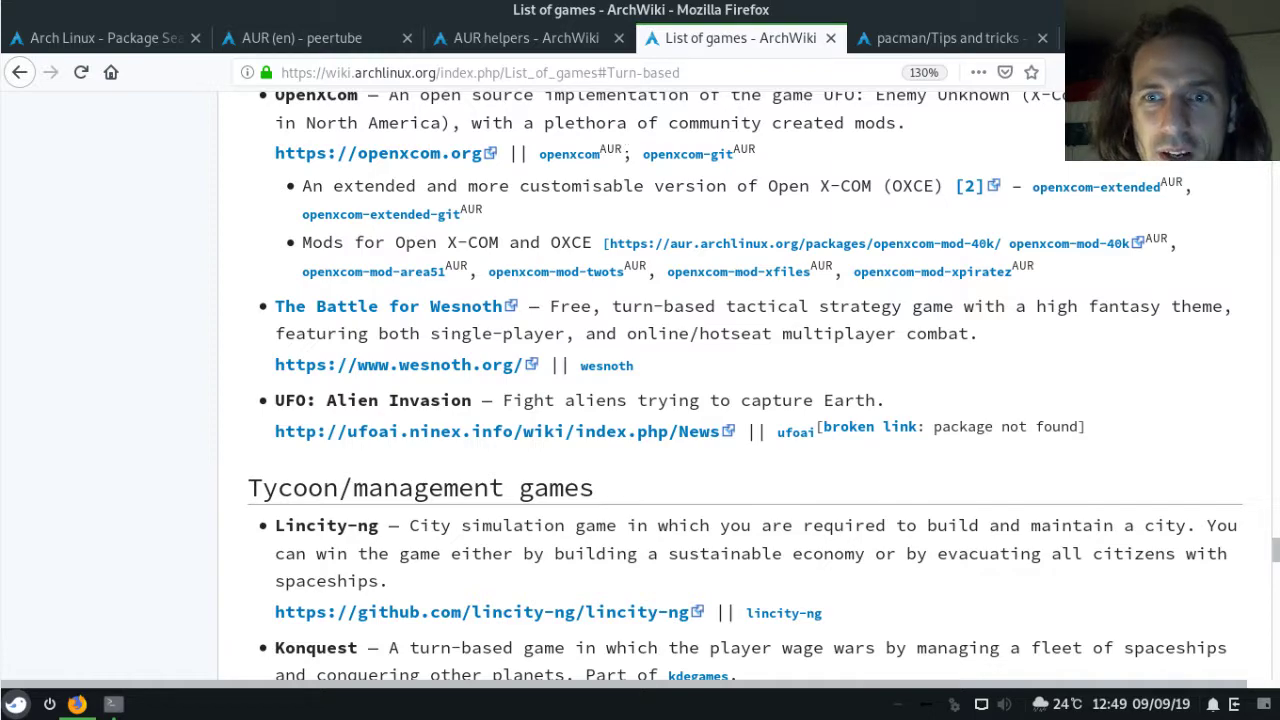
# Return from the AUR helpers article to the List of games and scroll up to Widelands.
pyautogui.scroll(-3, 640, 400)
pyautogui.scroll(5, 640, 400)
pyautogui.click(522, 40)
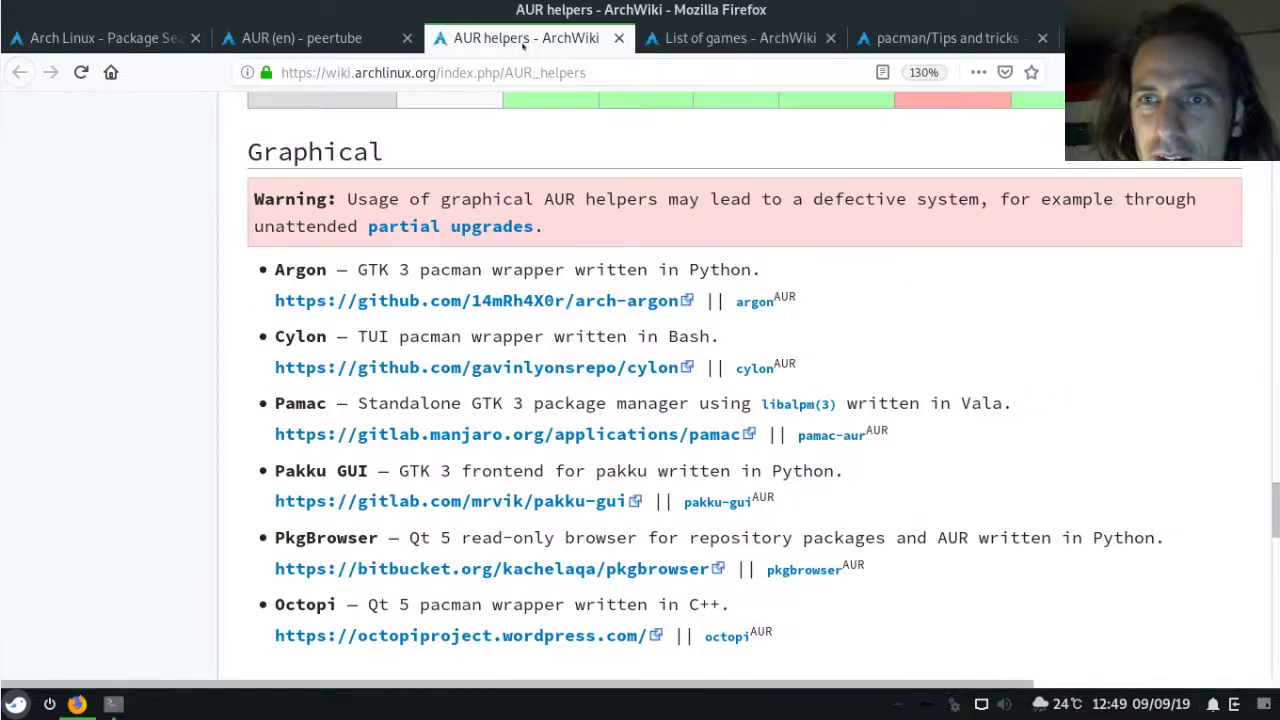
pyautogui.click(740, 38)
pyautogui.scroll(4, 541, 104)
pyautogui.scroll(2, 541, 104)
pyautogui.scroll(5, 585, 299)
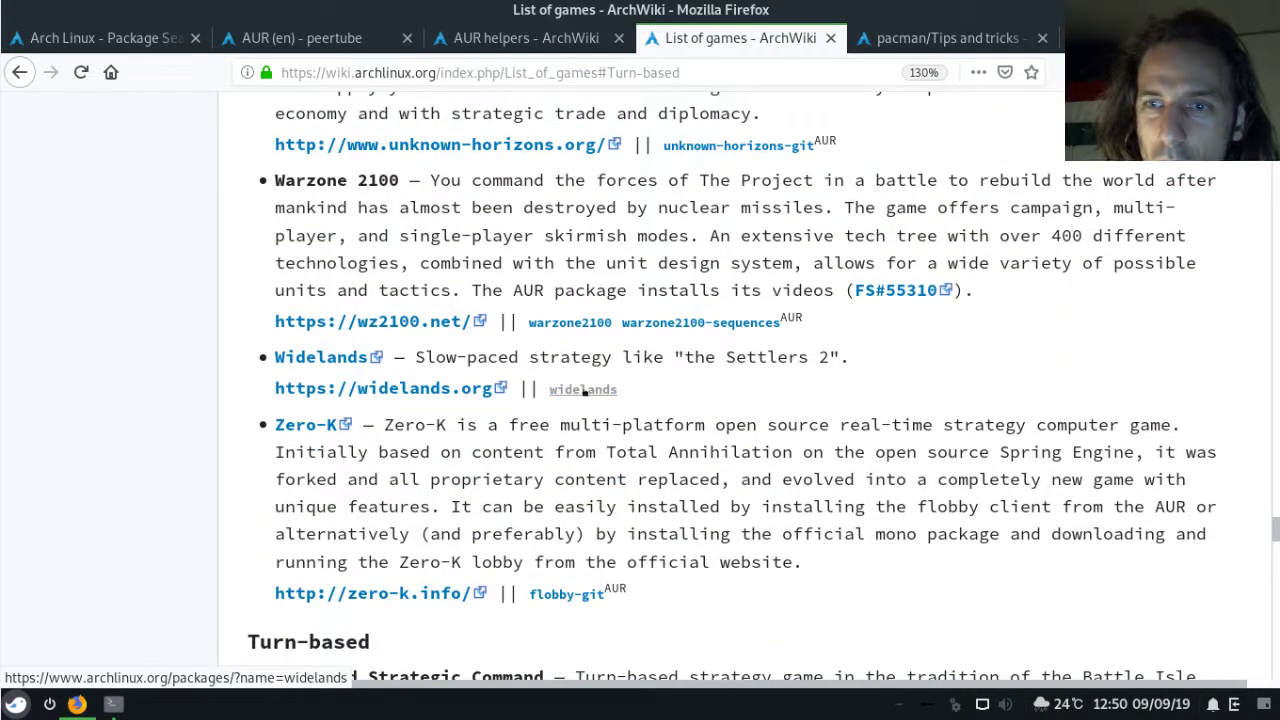
# Browse and close the widelands.org website, then open the widelands package search in a new tab.
pyautogui.middleClick(382, 388)
pyautogui.click(900, 38)
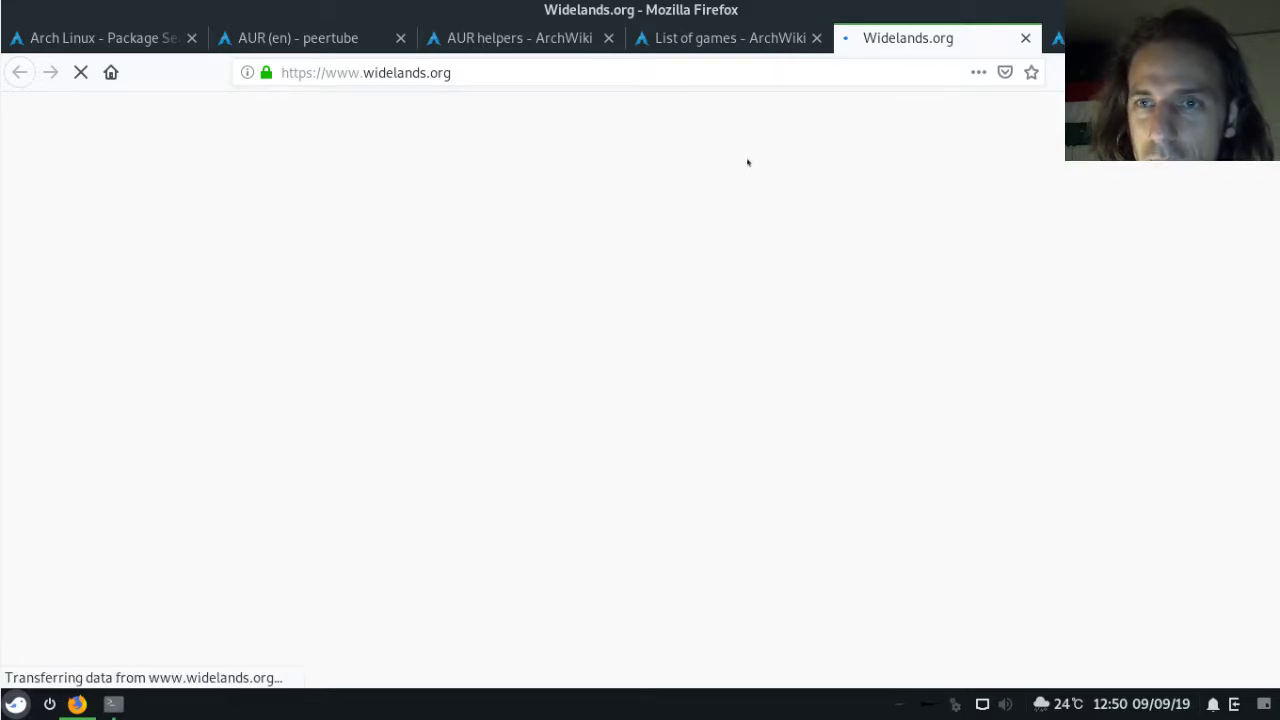
pyautogui.scroll(-2, 738, 193)
pyautogui.scroll(-1, 740, 150)
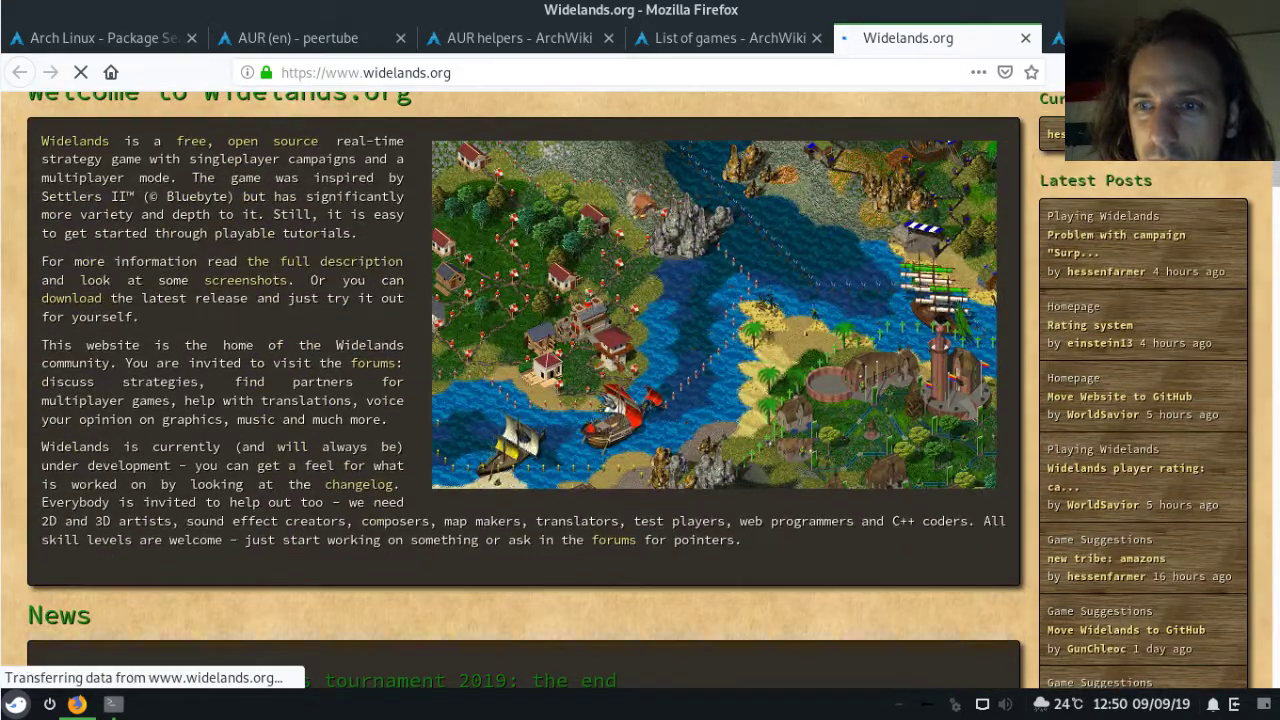
pyautogui.scroll(-5, 466, 353)
pyautogui.scroll(7, 313, 93)
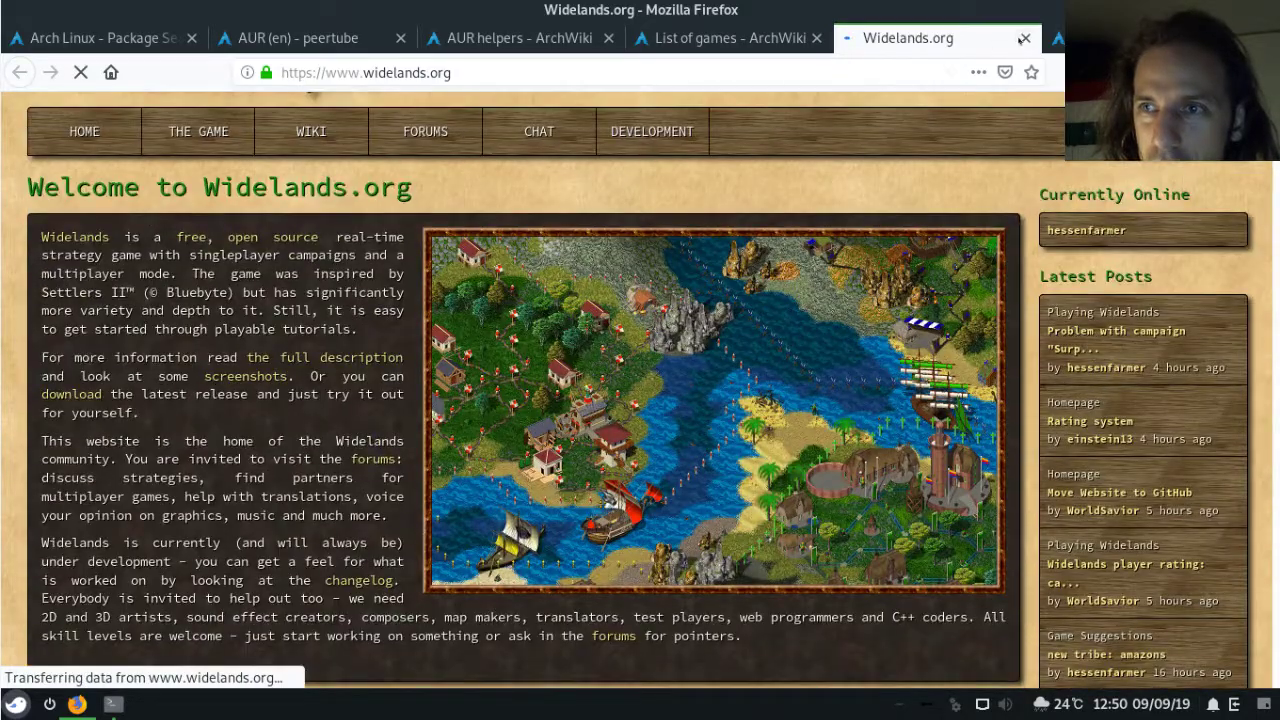
pyautogui.click(1025, 37)
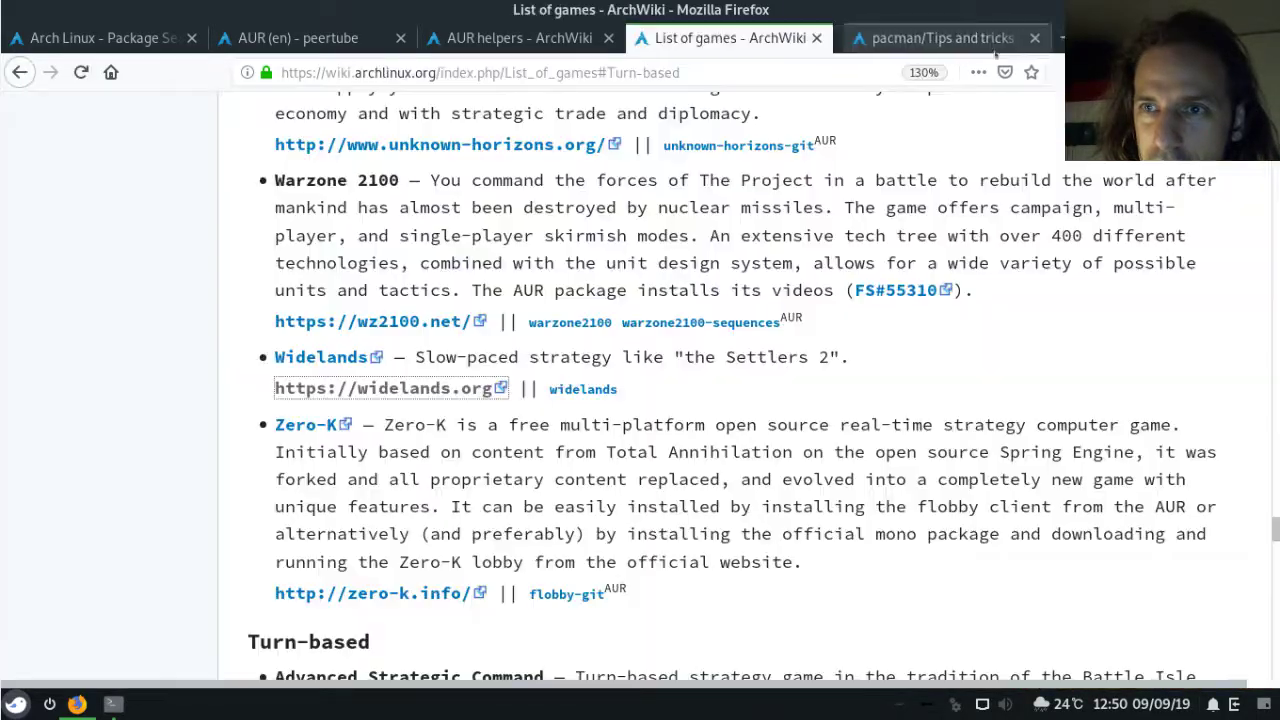
pyautogui.middleClick(583, 389)
pyautogui.scroll(3, 583, 389)
# Check the single widelands 20-1 Community result, quit Firefox, and restore the terminal with opera's details.
pyautogui.click(885, 37)
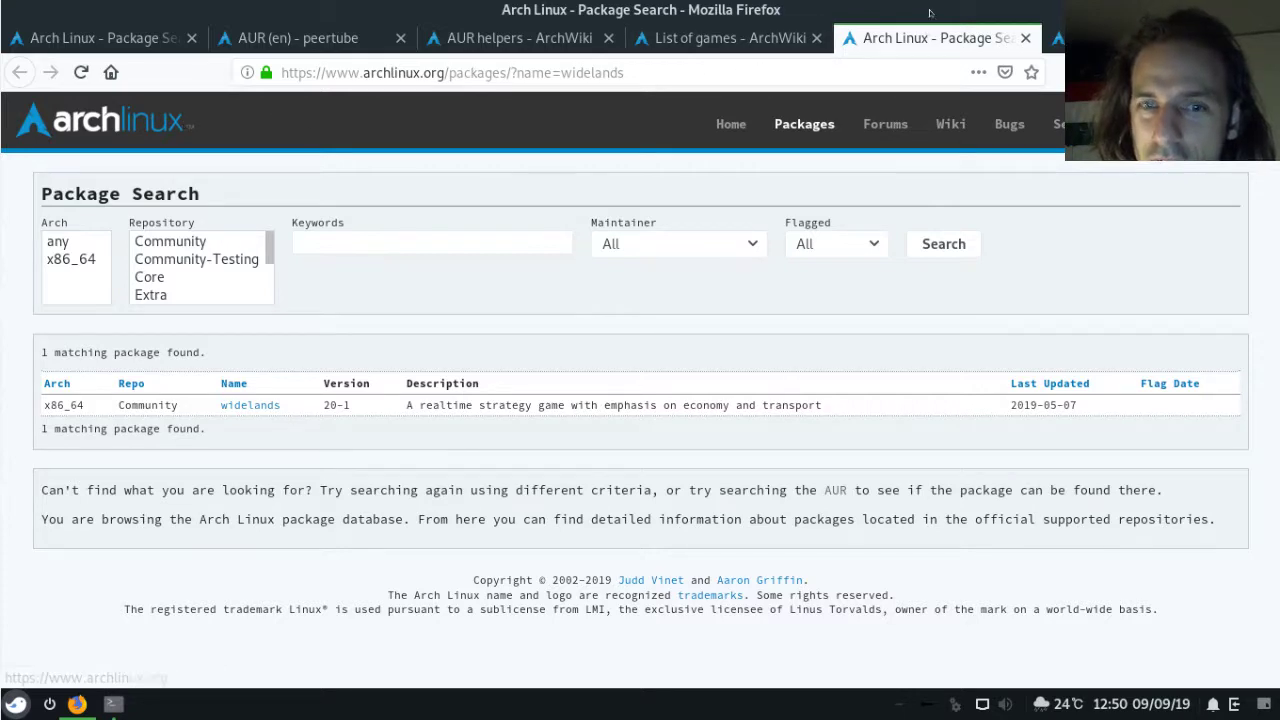
pyautogui.hotkey('ctrl', 'q')
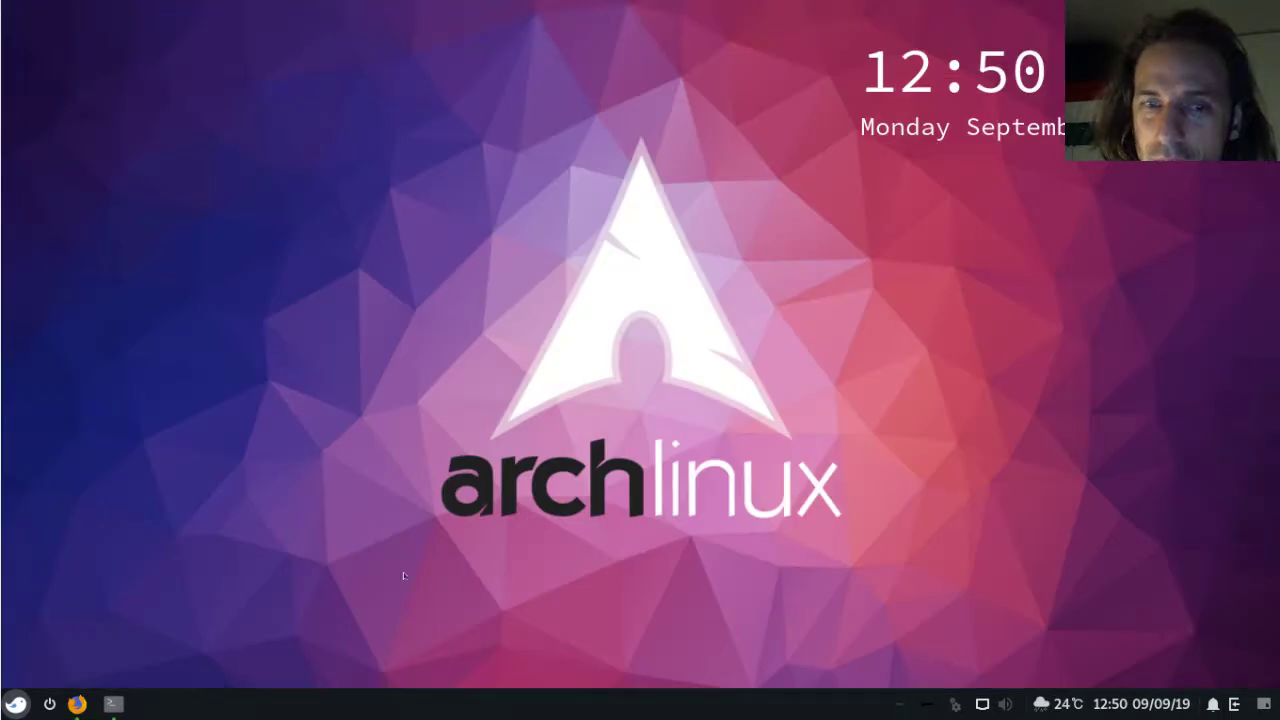
pyautogui.click(113, 703)
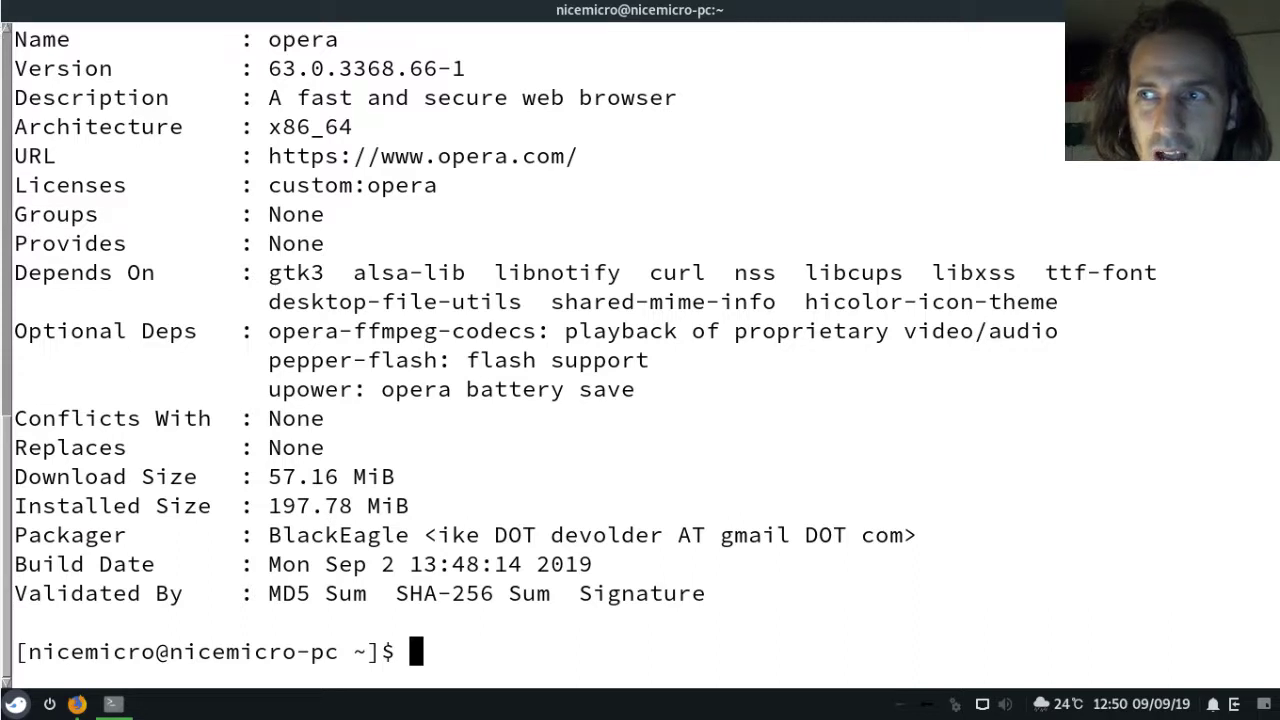
# Hide the urxvt terminal with Super+D to reveal the bare desktop.
pyautogui.press('super+d')
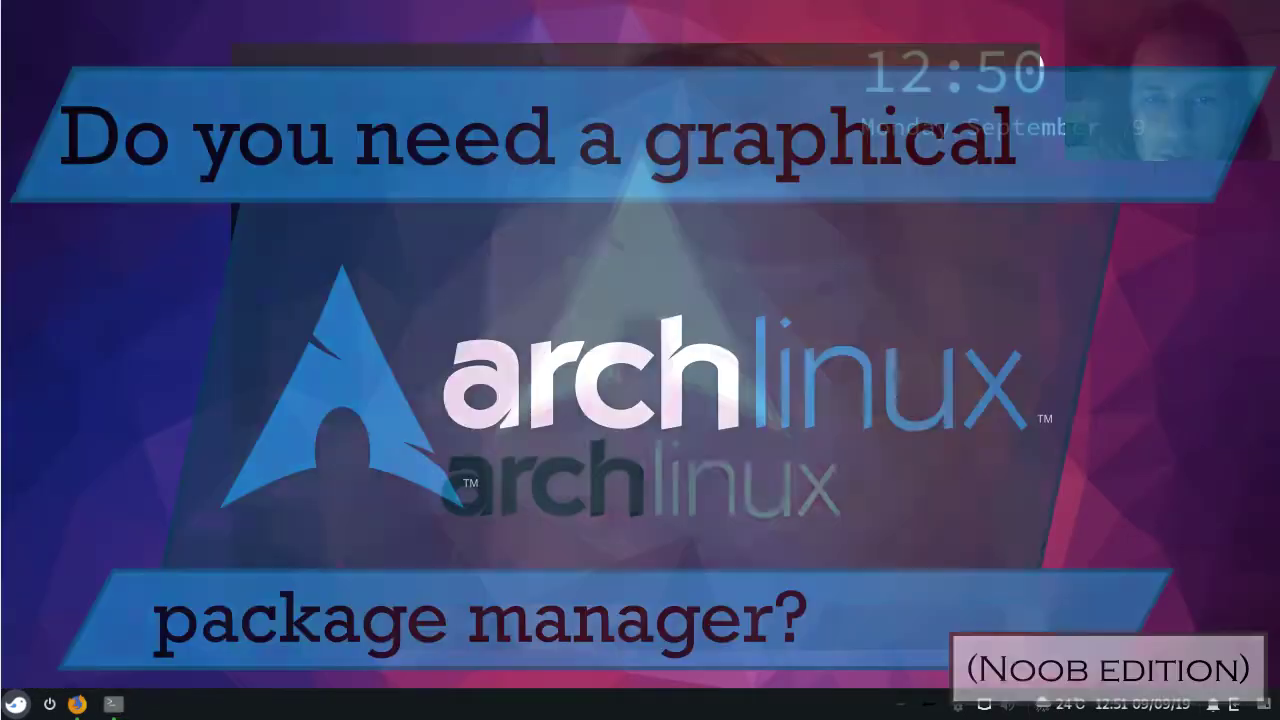